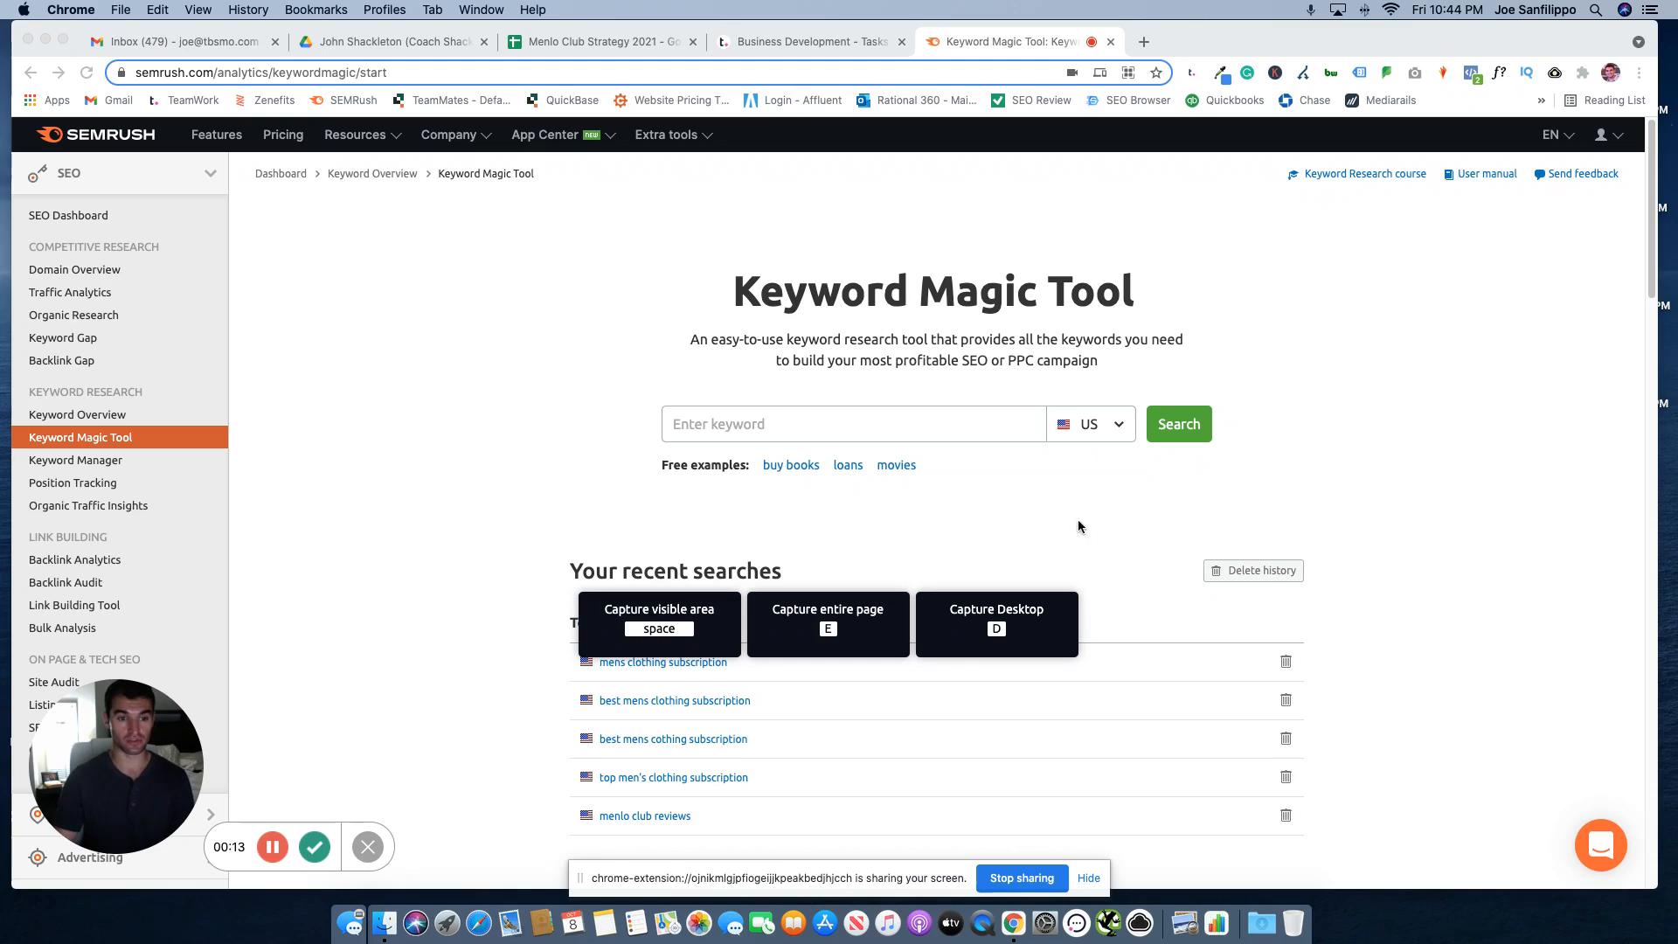
Step: Check the keyword list in the Menlo Club Strategy 2021 spreadsheet and search the Keyword Magic Tool for "best mens clothing subscription"
click(868, 434)
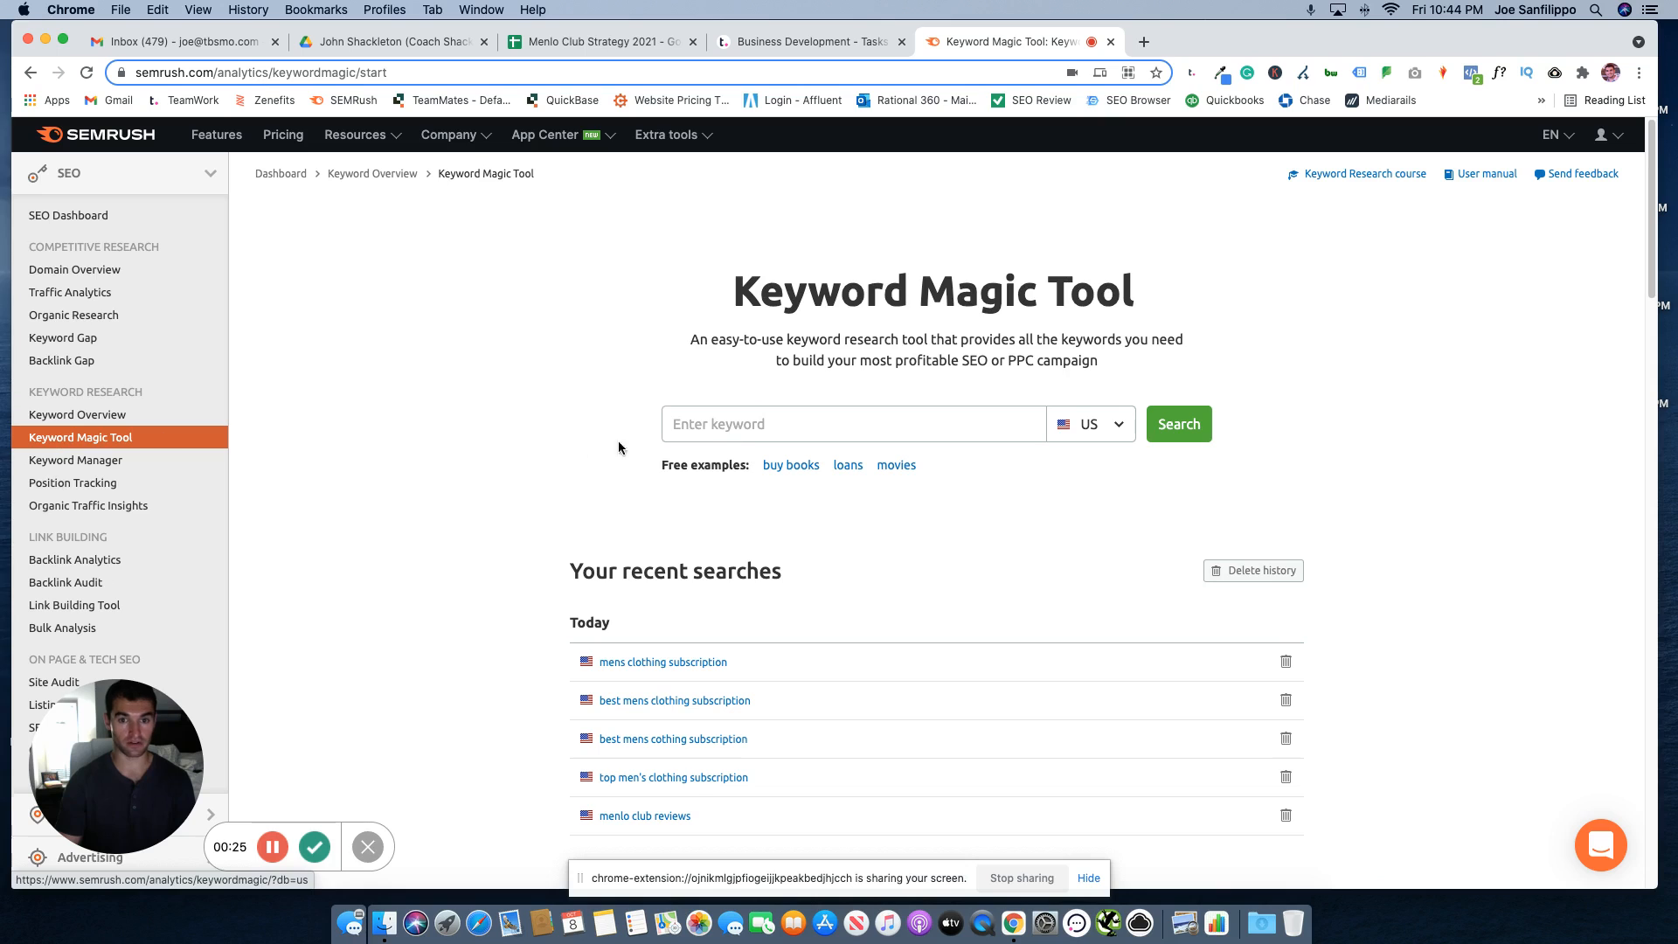
click(741, 432)
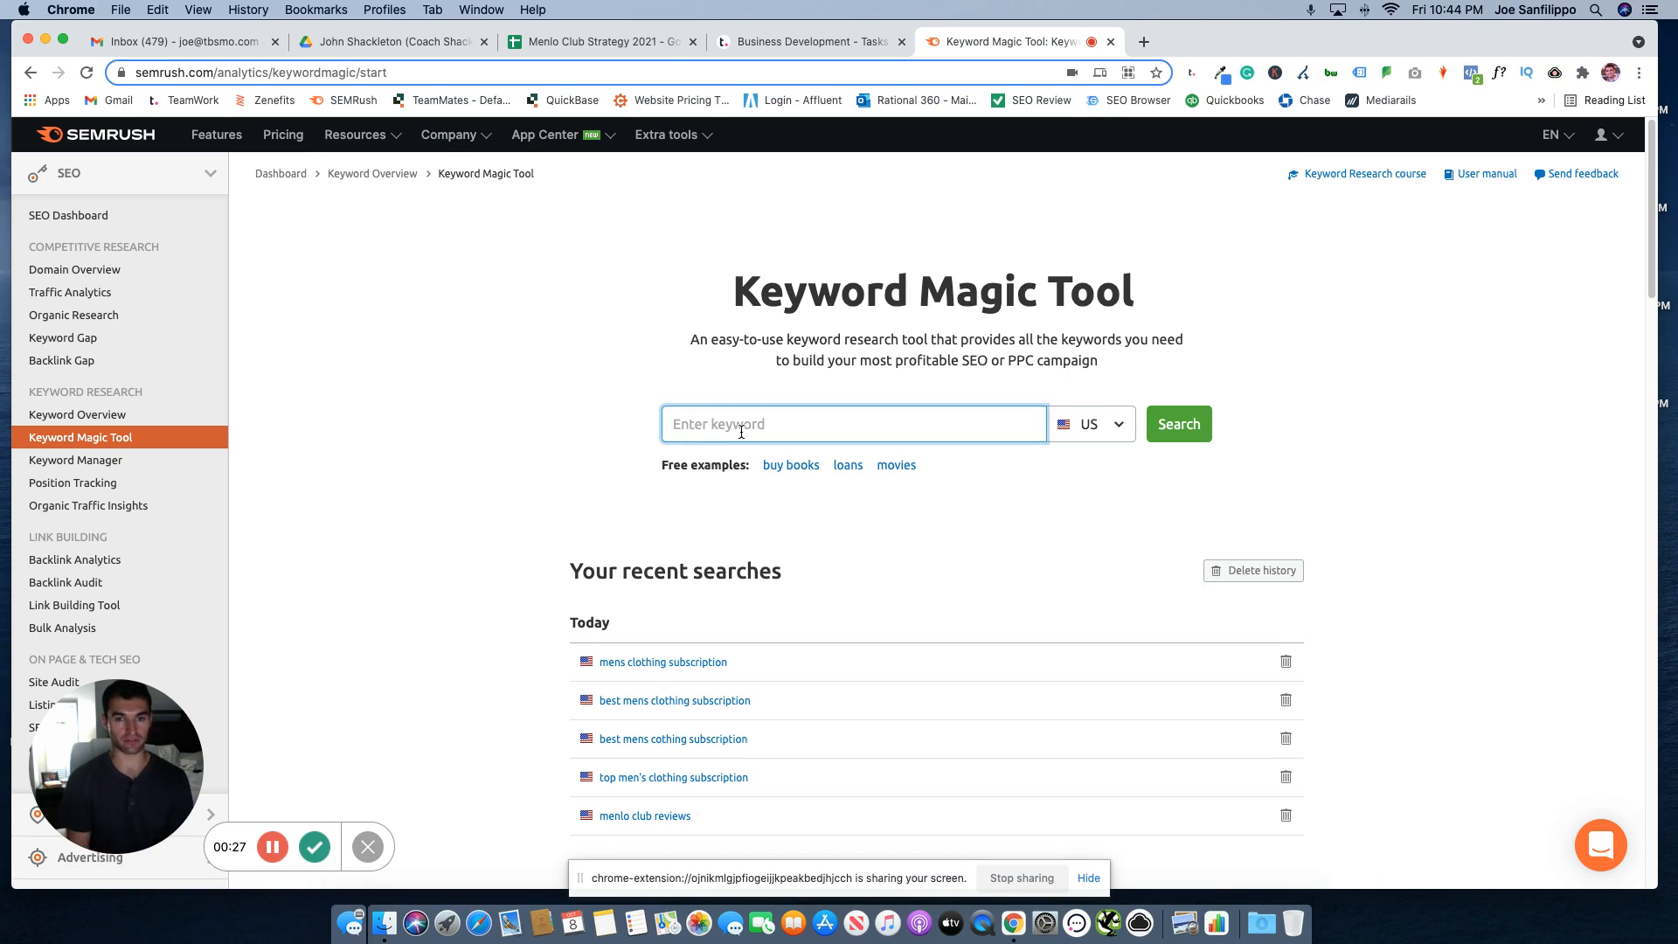
click(592, 45)
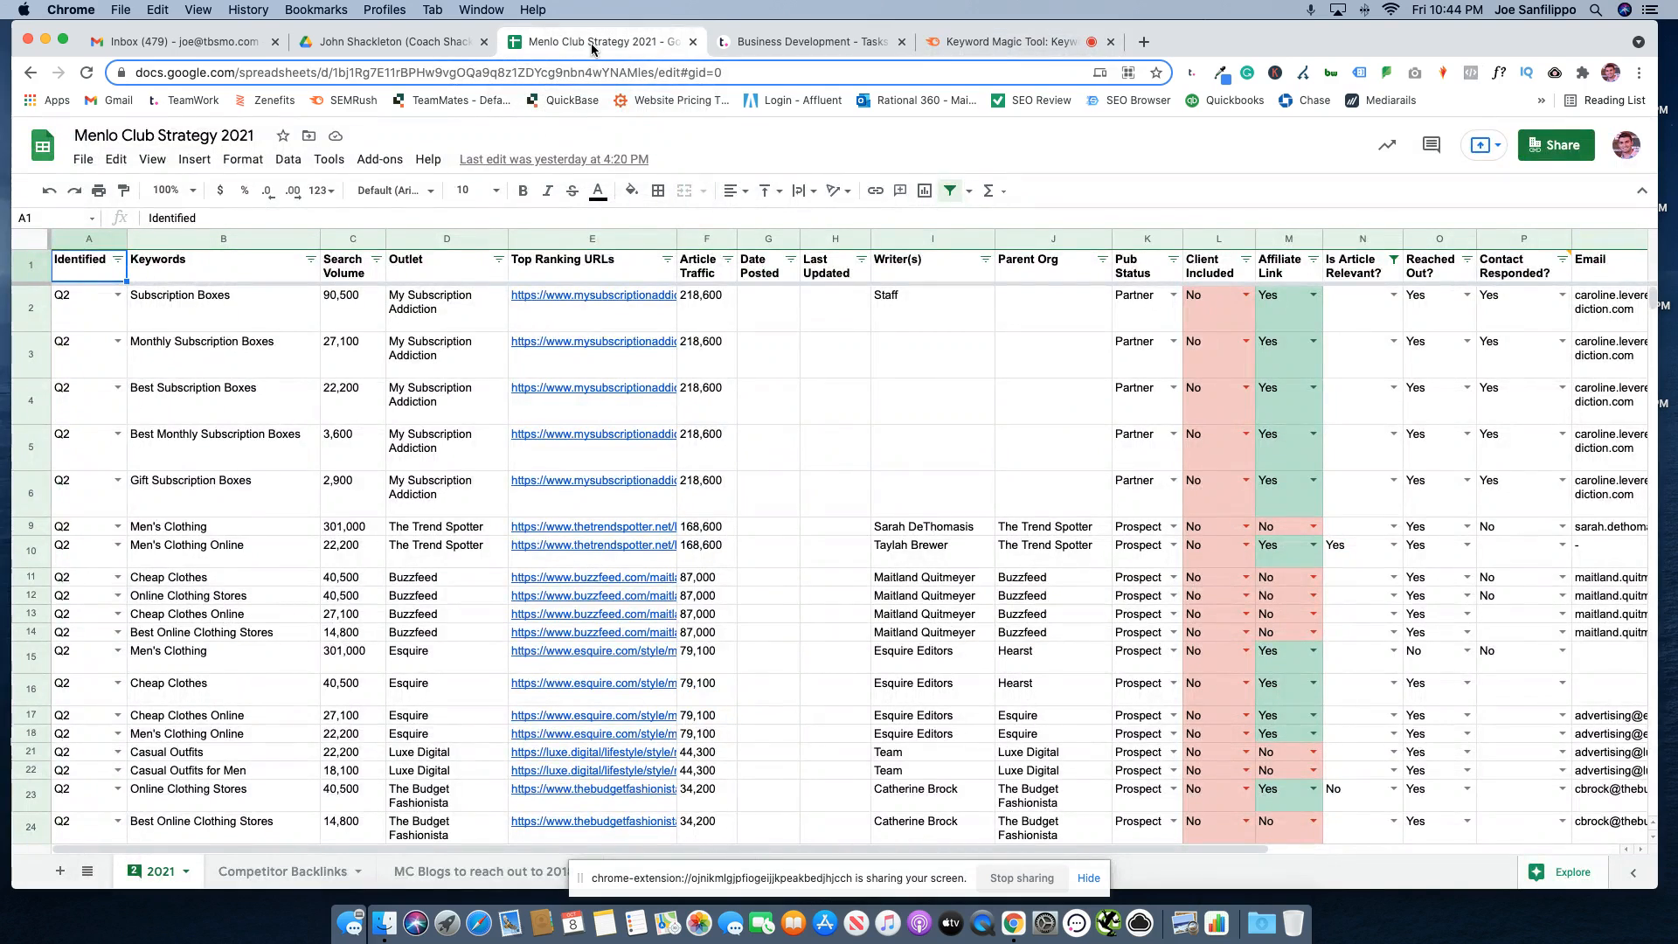
click(1093, 877)
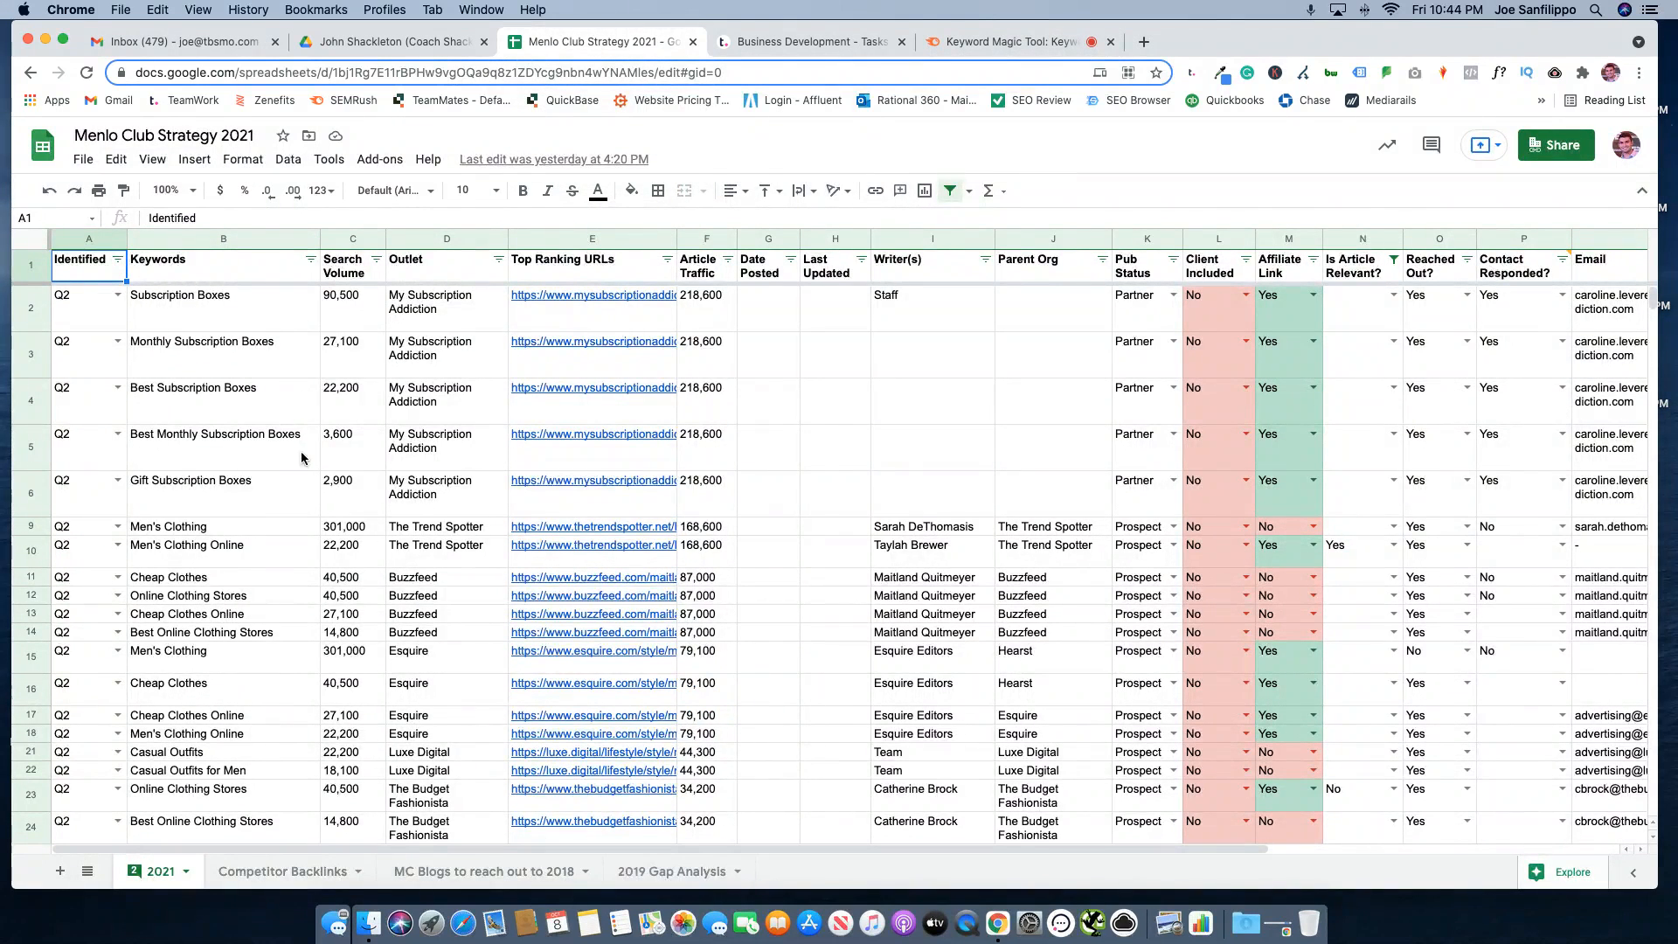
click(999, 43)
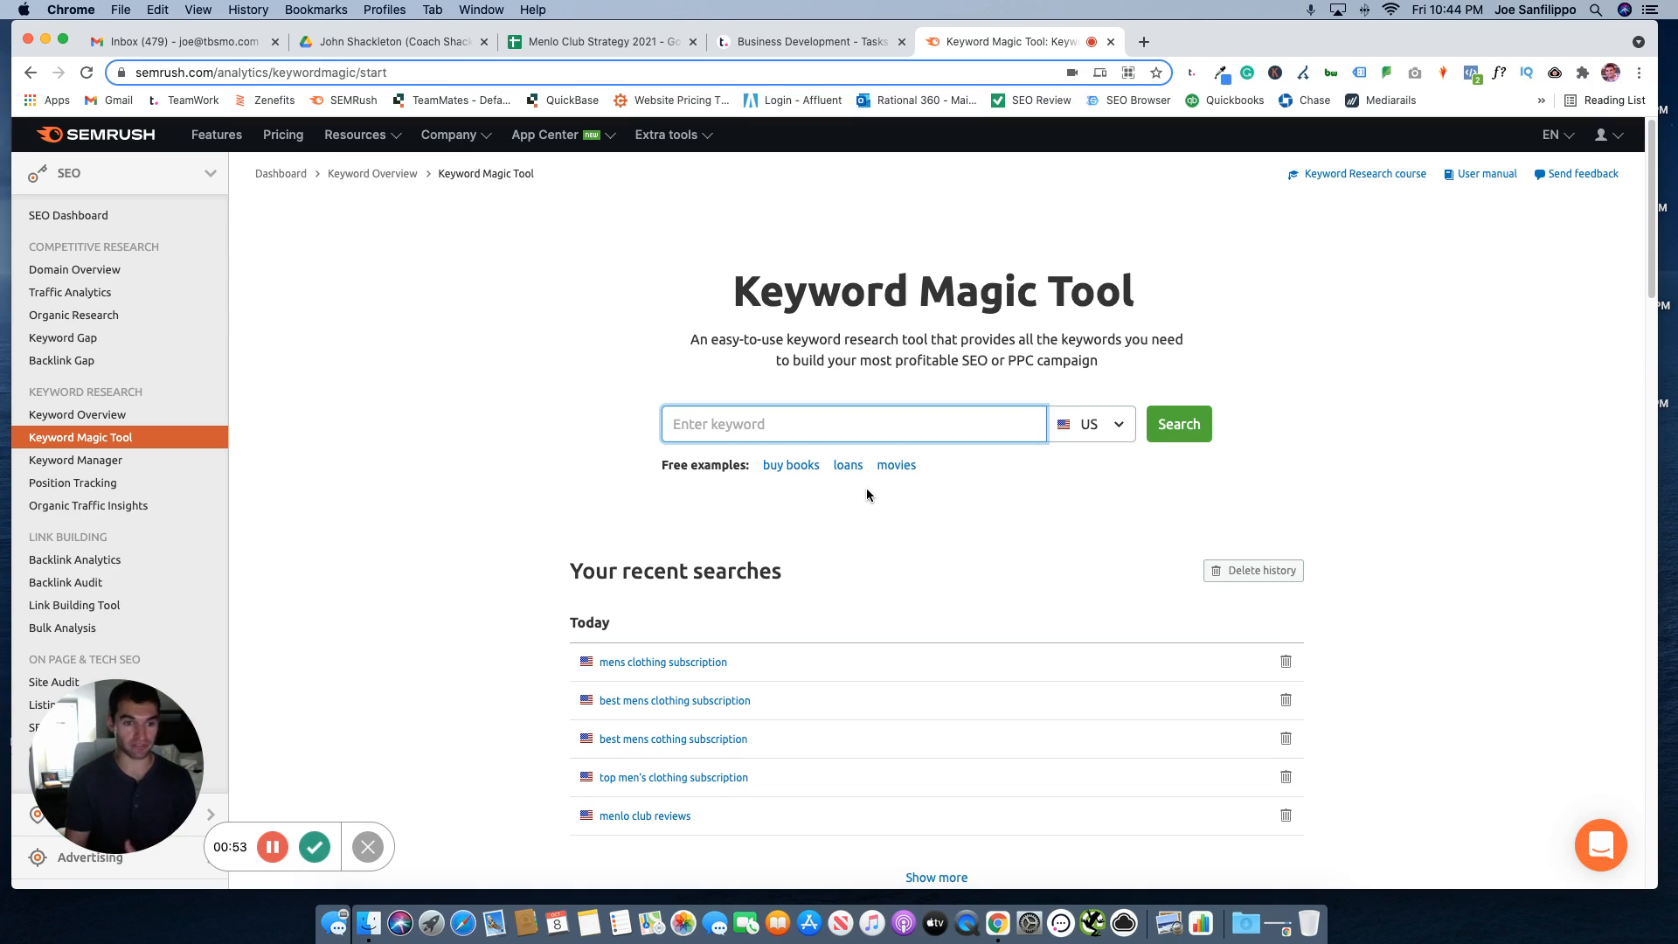
text(best mens clothing subscription)
key(Return)
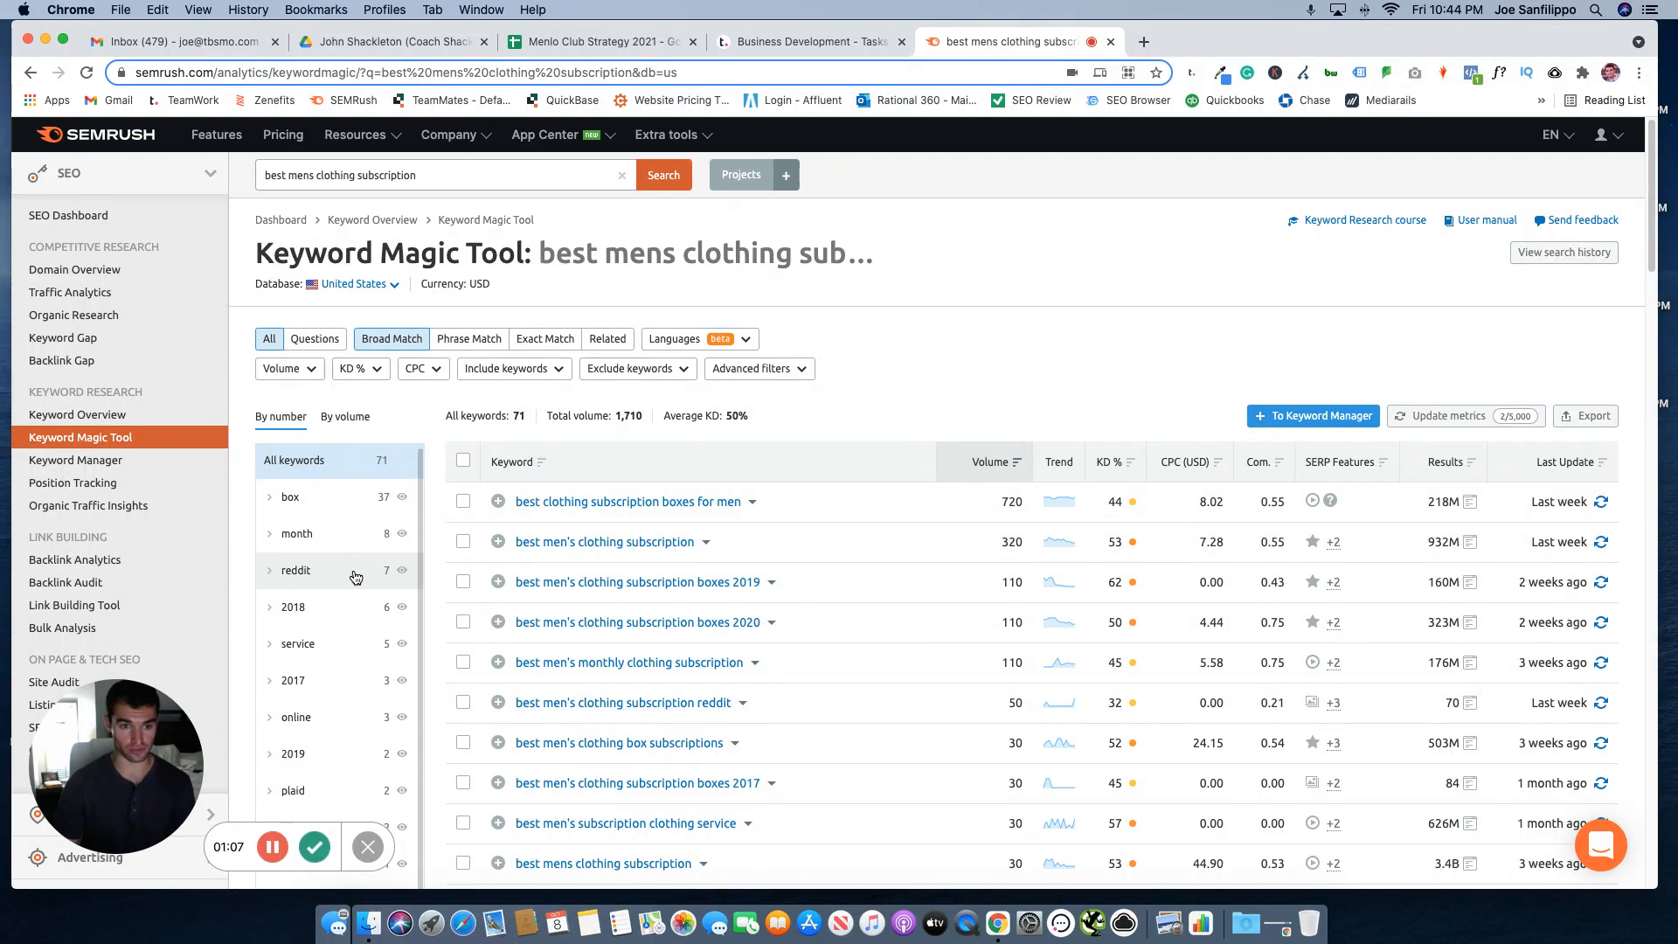
Step: Review the keyword results and open the overview for "best clothing subscription boxes for men"
scroll(346, 673, down, 2)
scroll(332, 630, up, 2)
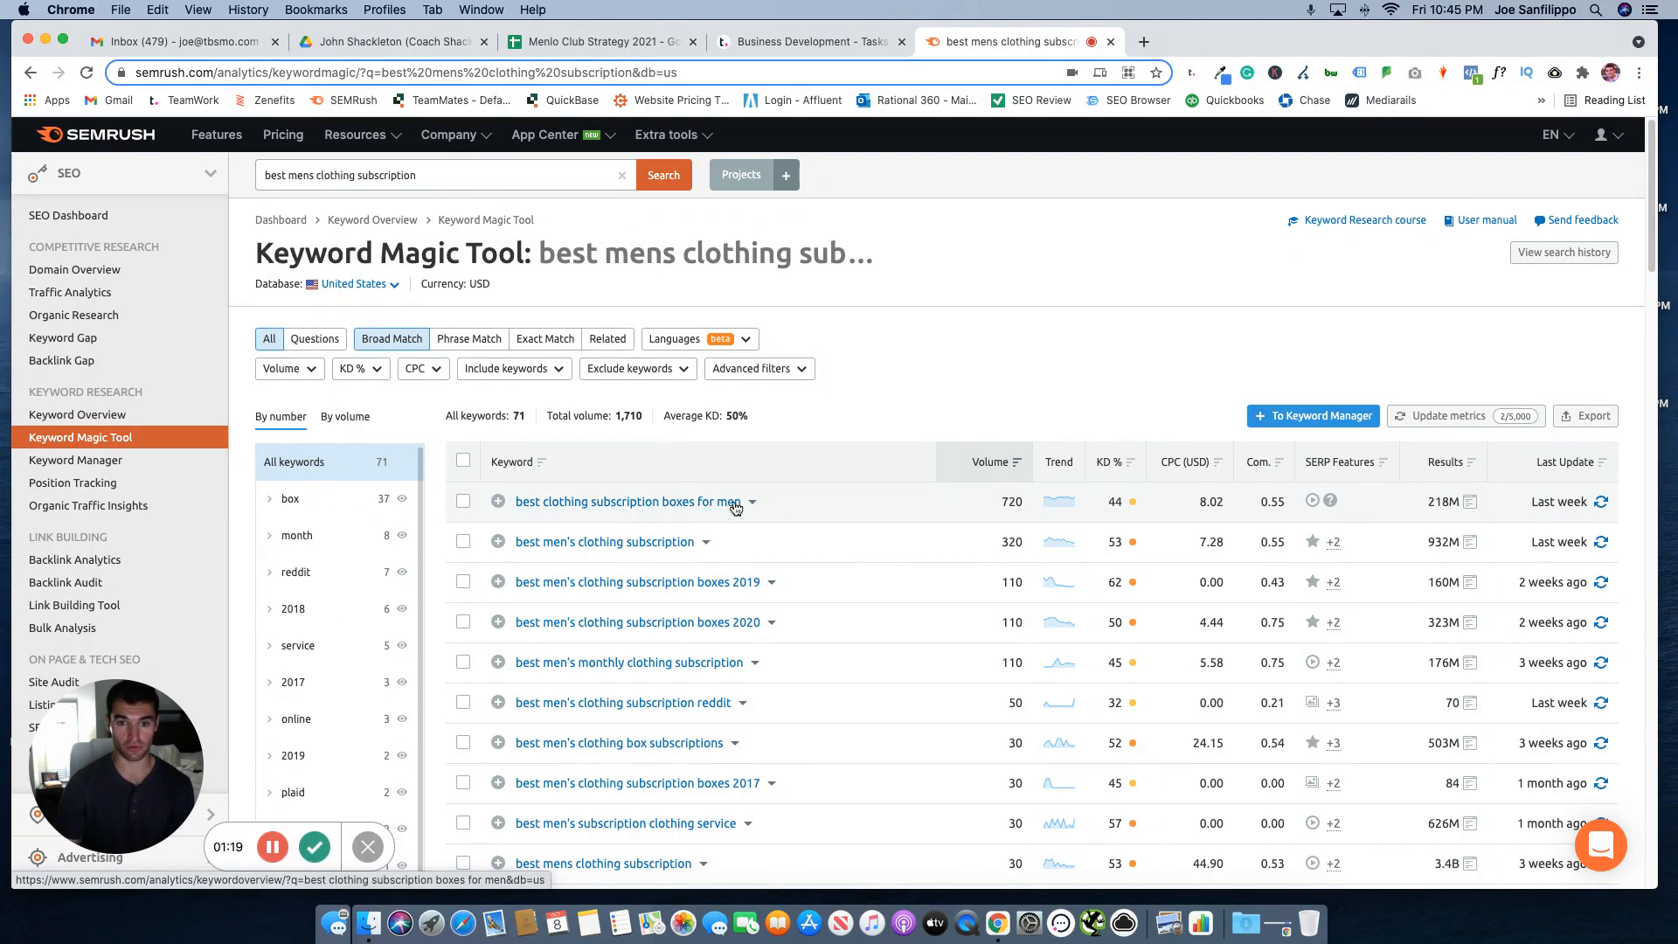
click(654, 503)
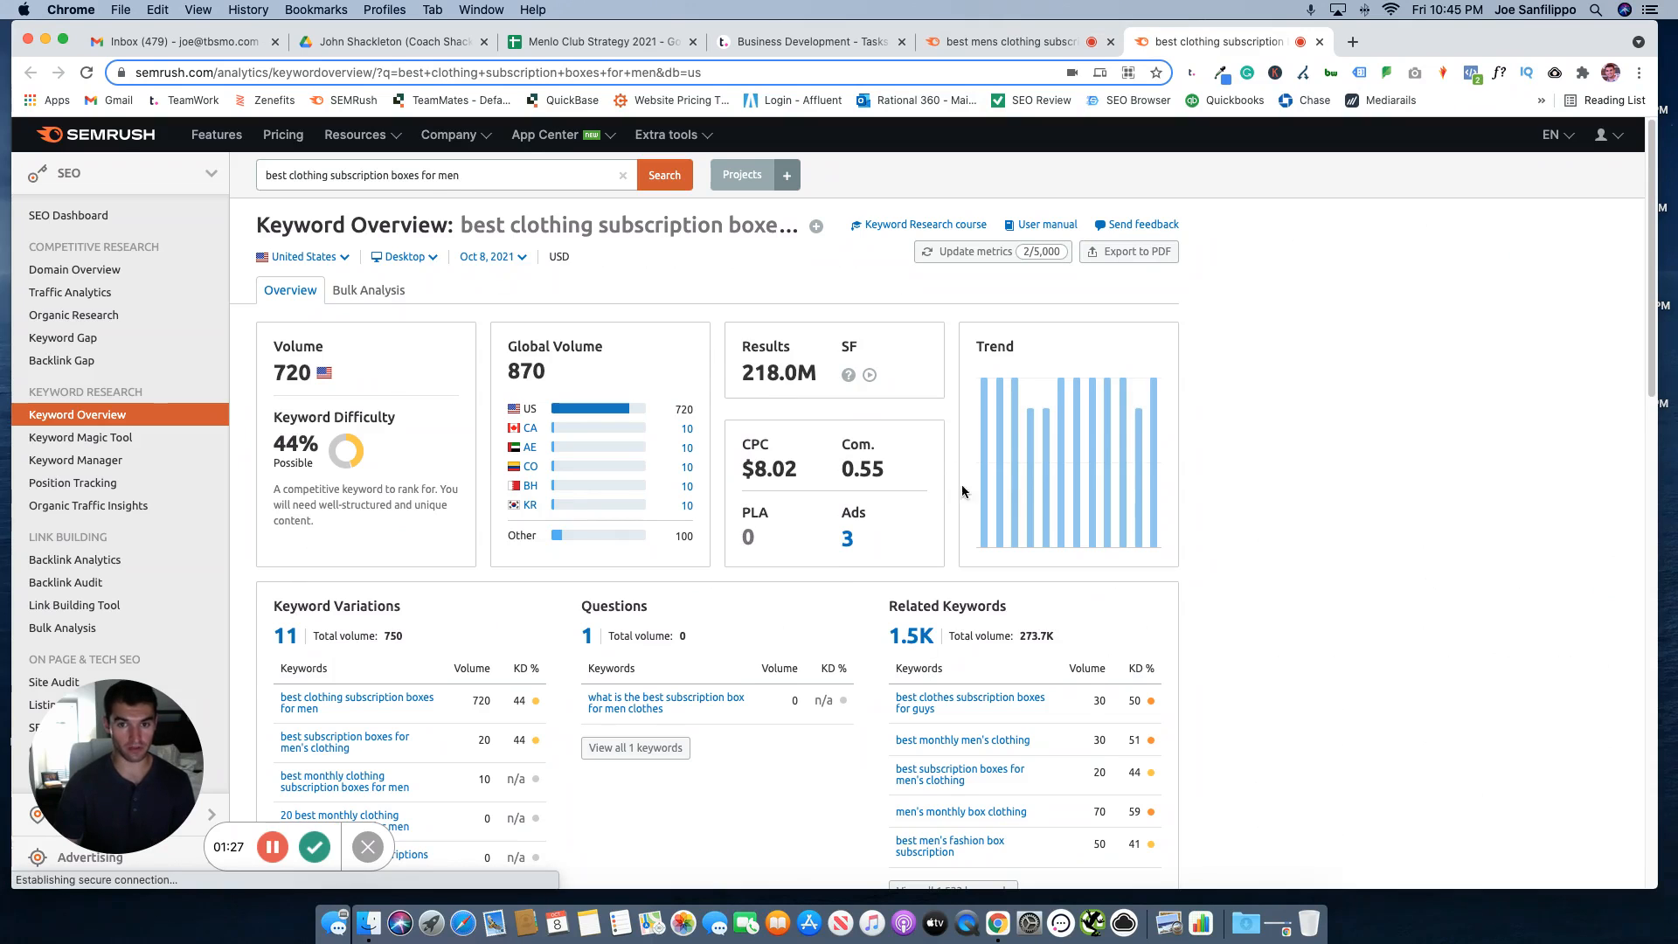
Step: Export the keyword's SERP Analysis results as a CSV file and save it to the computer
scroll(862, 679, down, 5)
scroll(864, 677, down, 3)
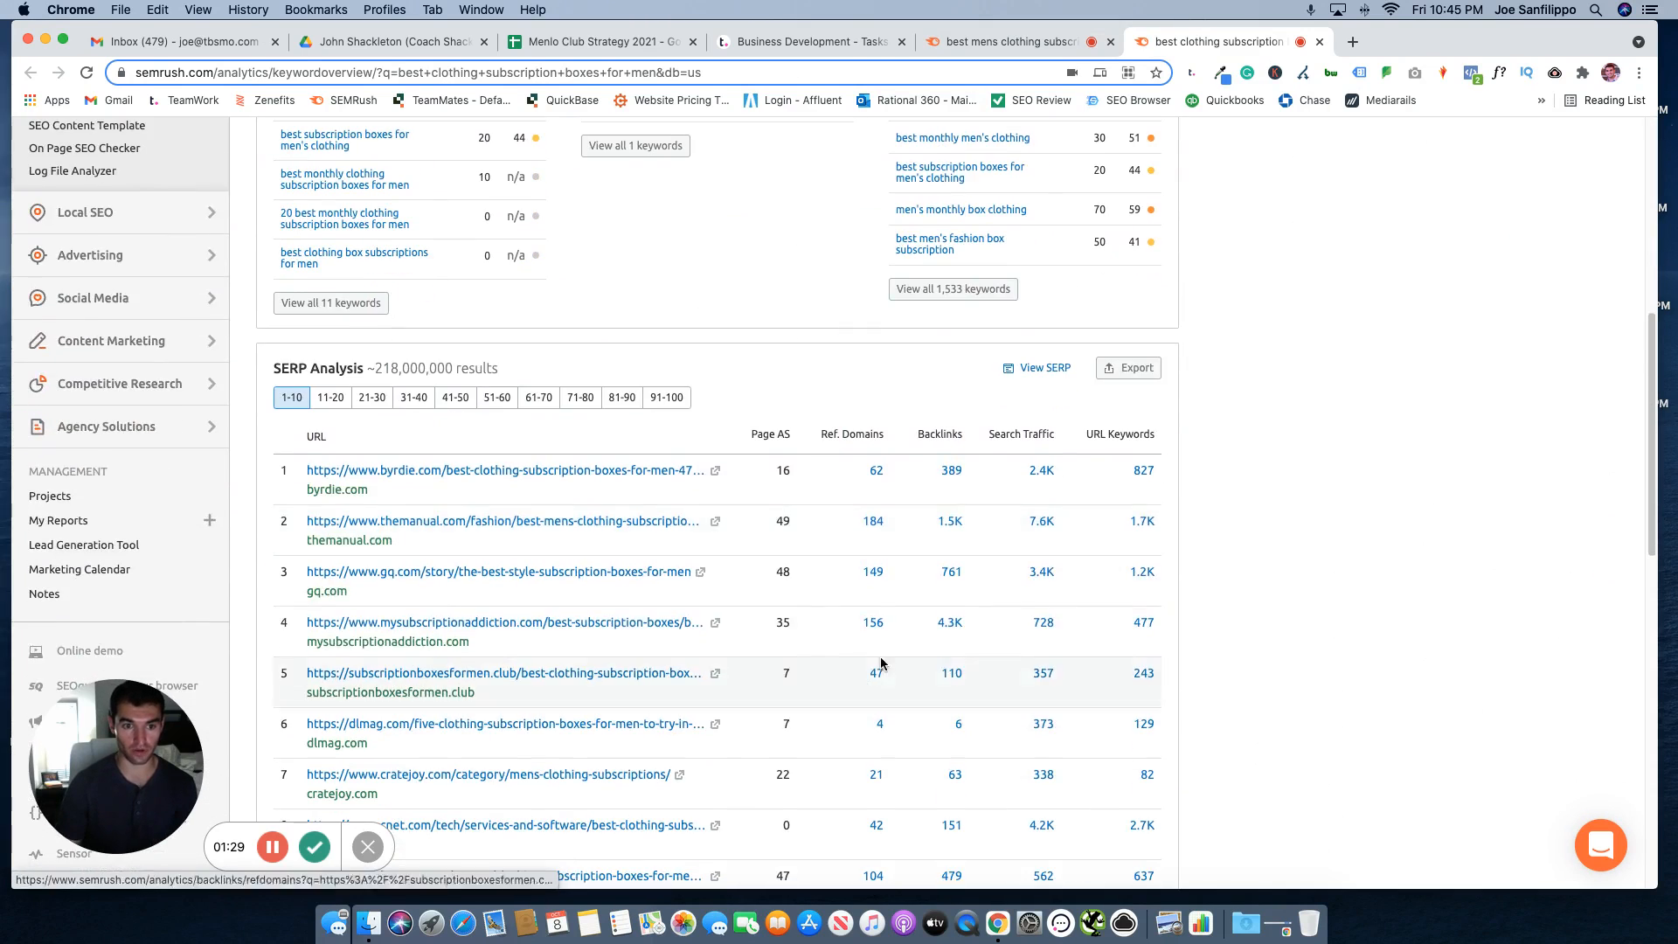
mouse_move(358, 280)
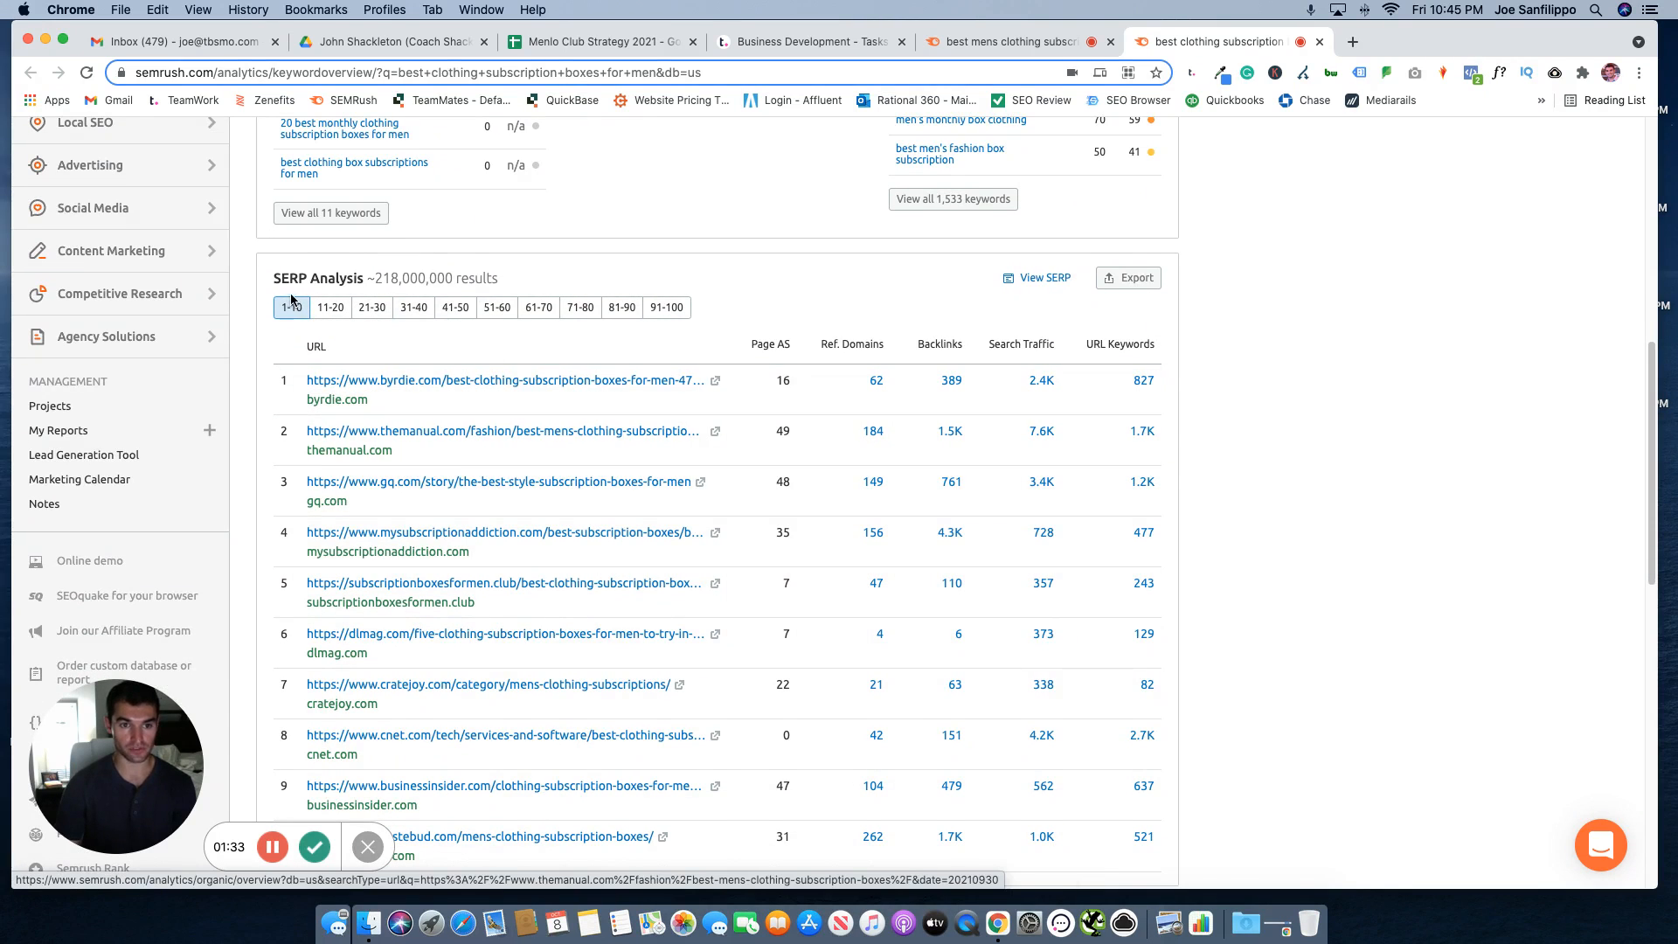
scroll(394, 271, down, 2)
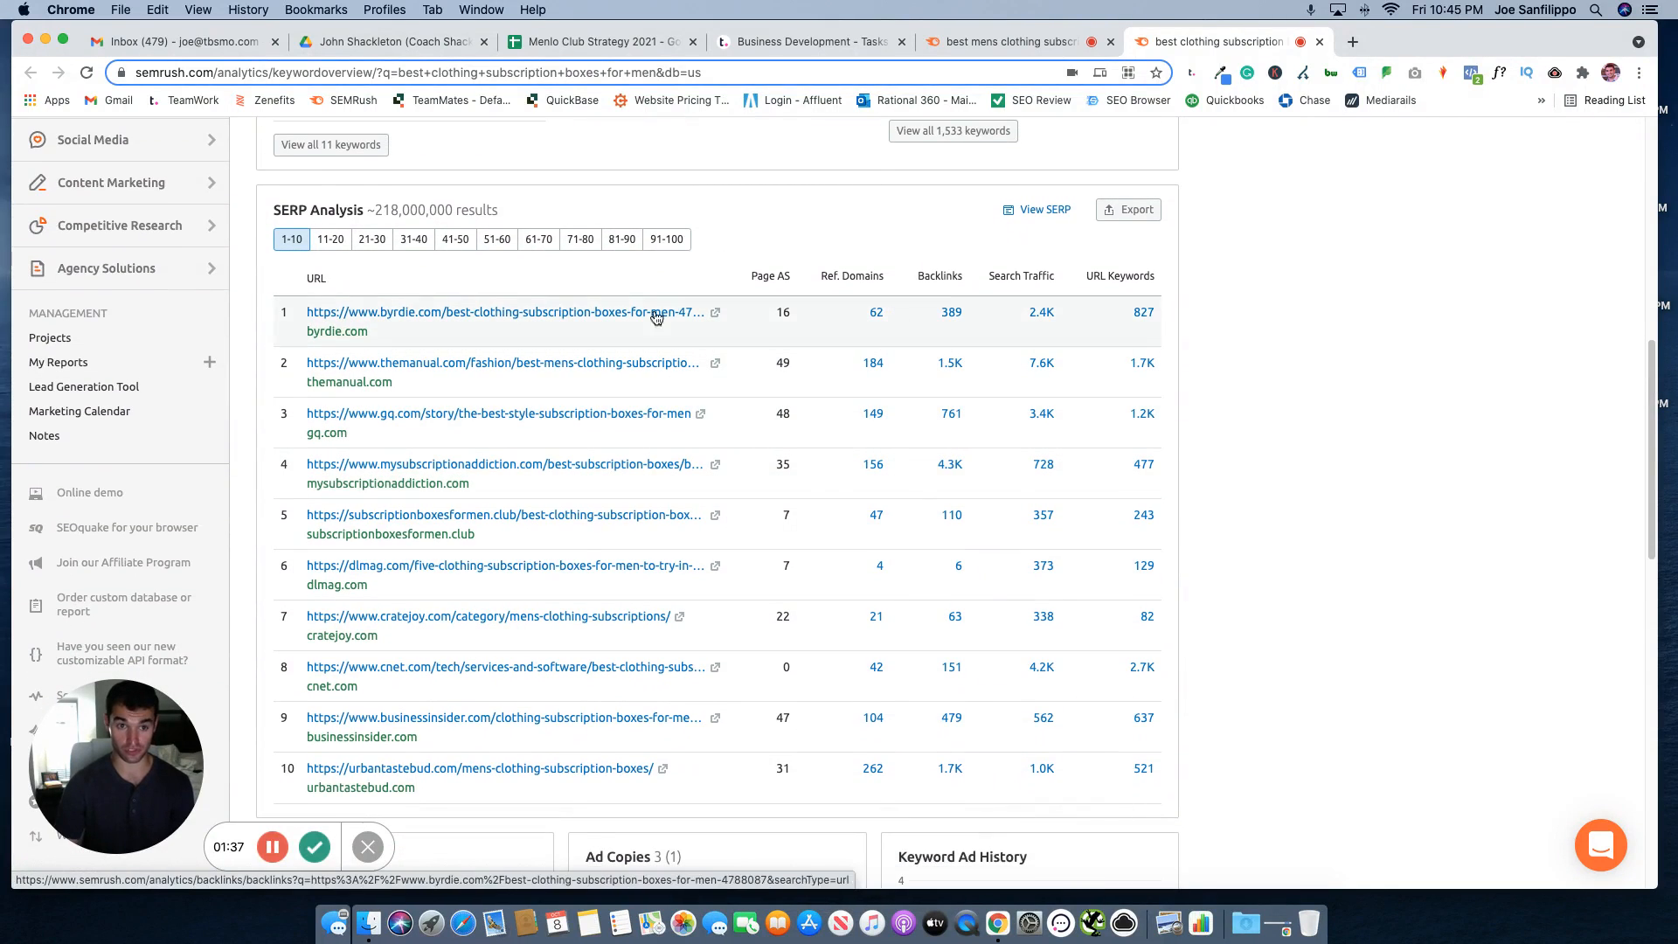
click(1145, 218)
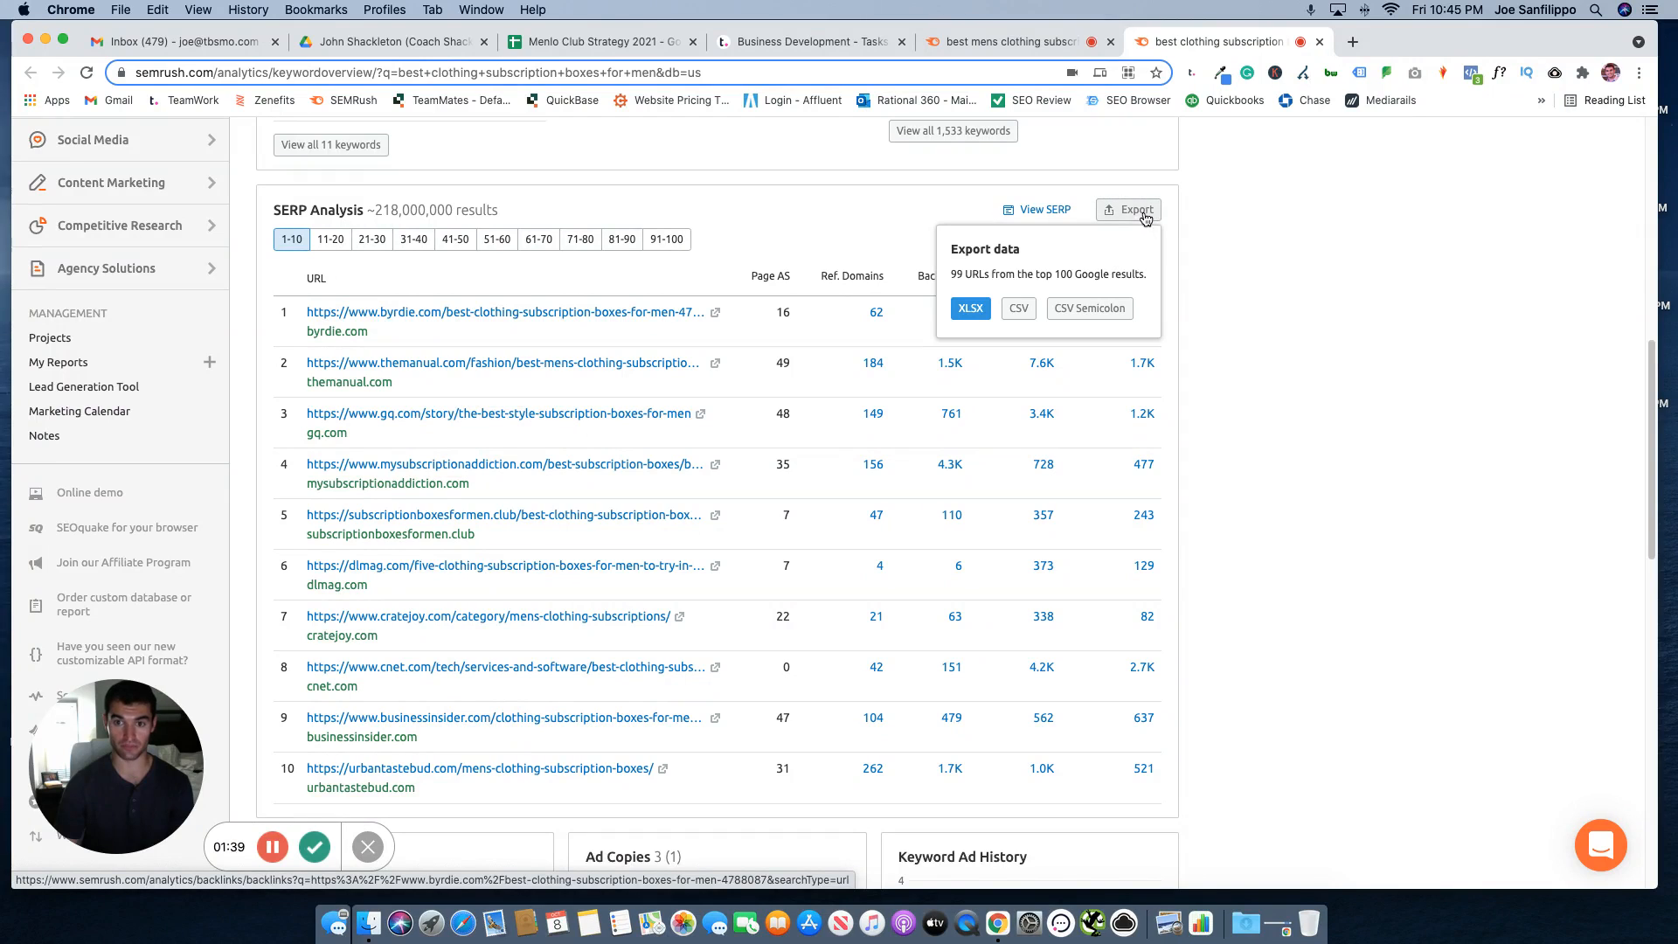
click(1019, 311)
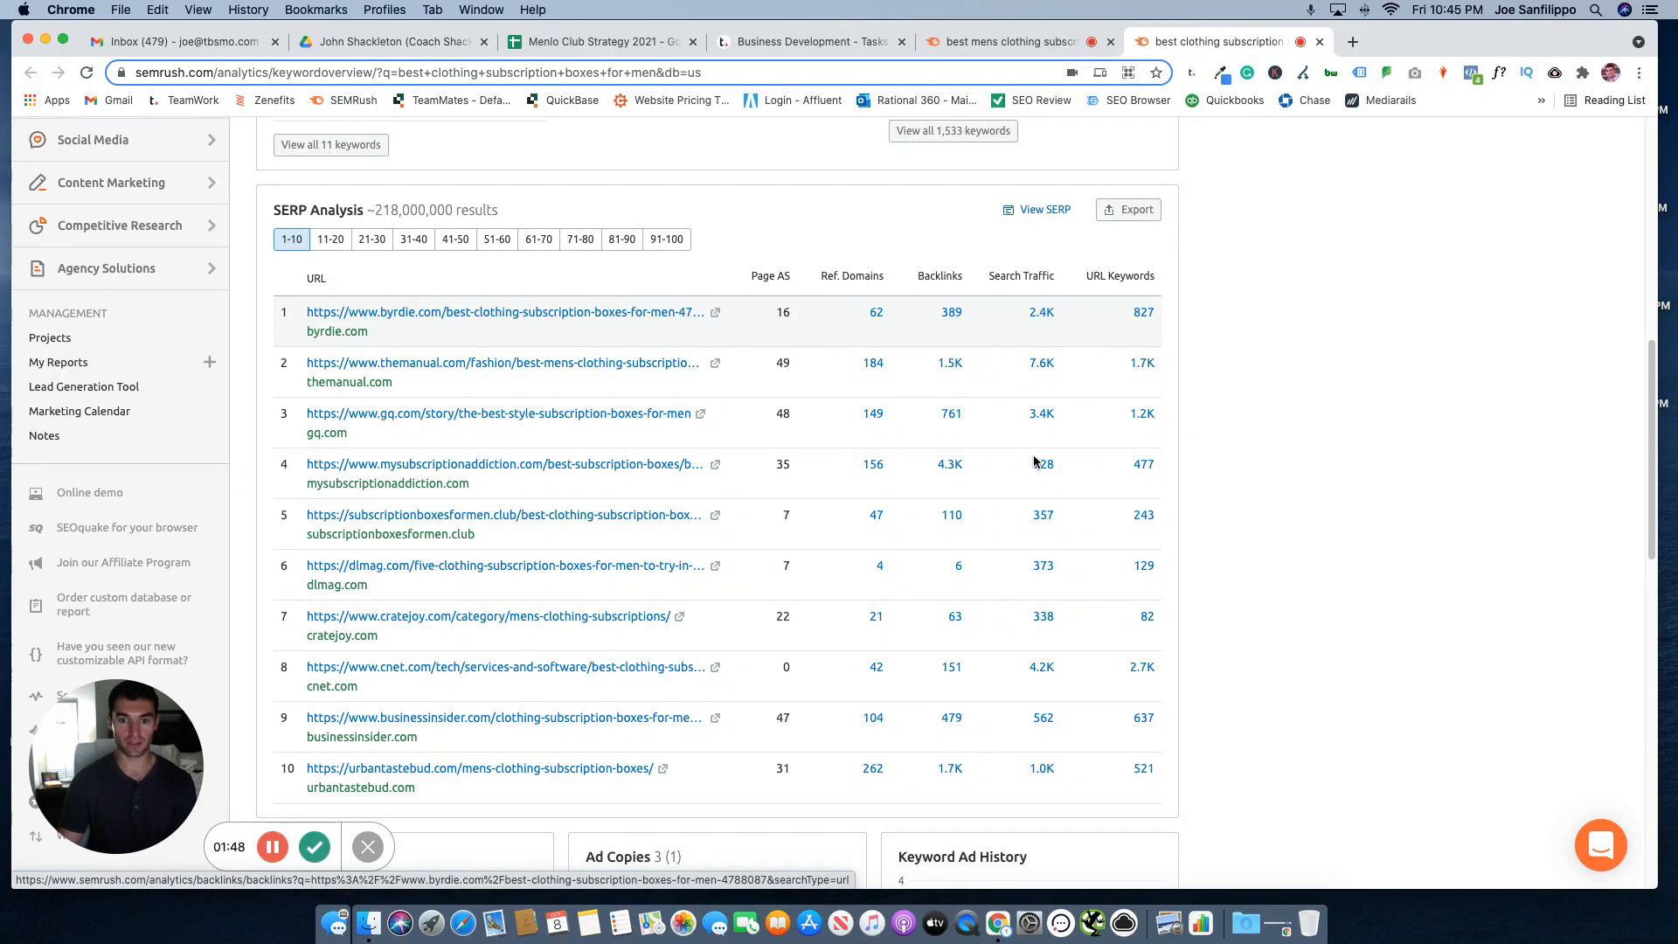
key(Return)
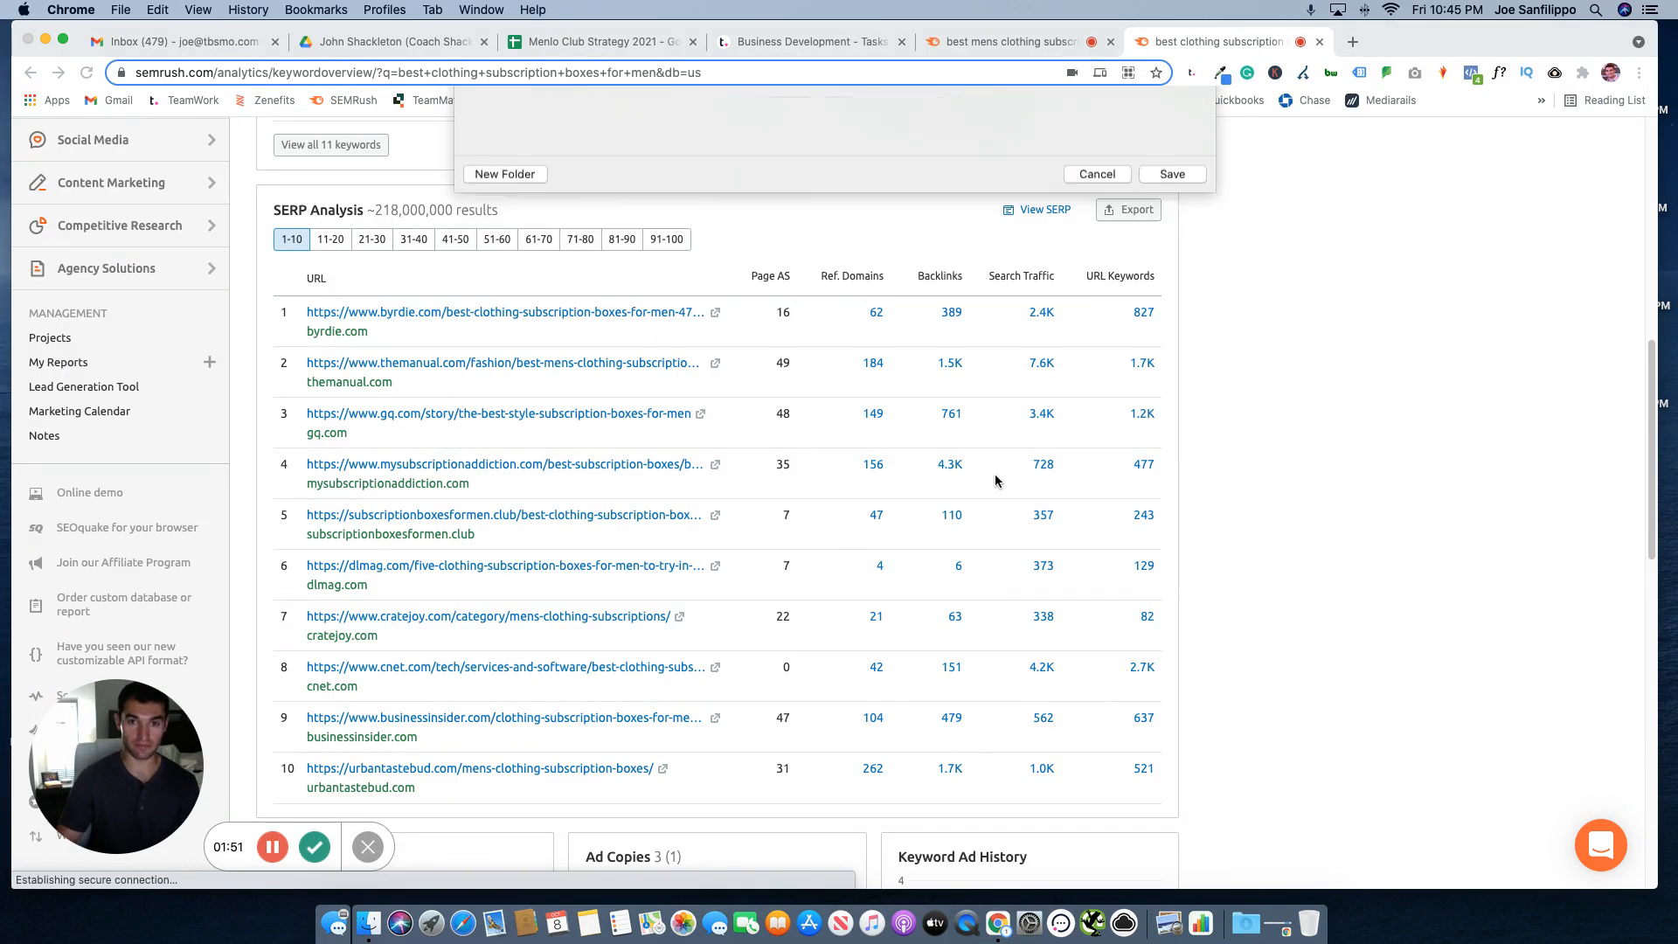
Step: In the Menlo Club Strategy 2021 spreadsheet, start a file import and upload best-clothing-subscription-boxes-for-men_serp_us_2021-10-08.csv
click(600, 46)
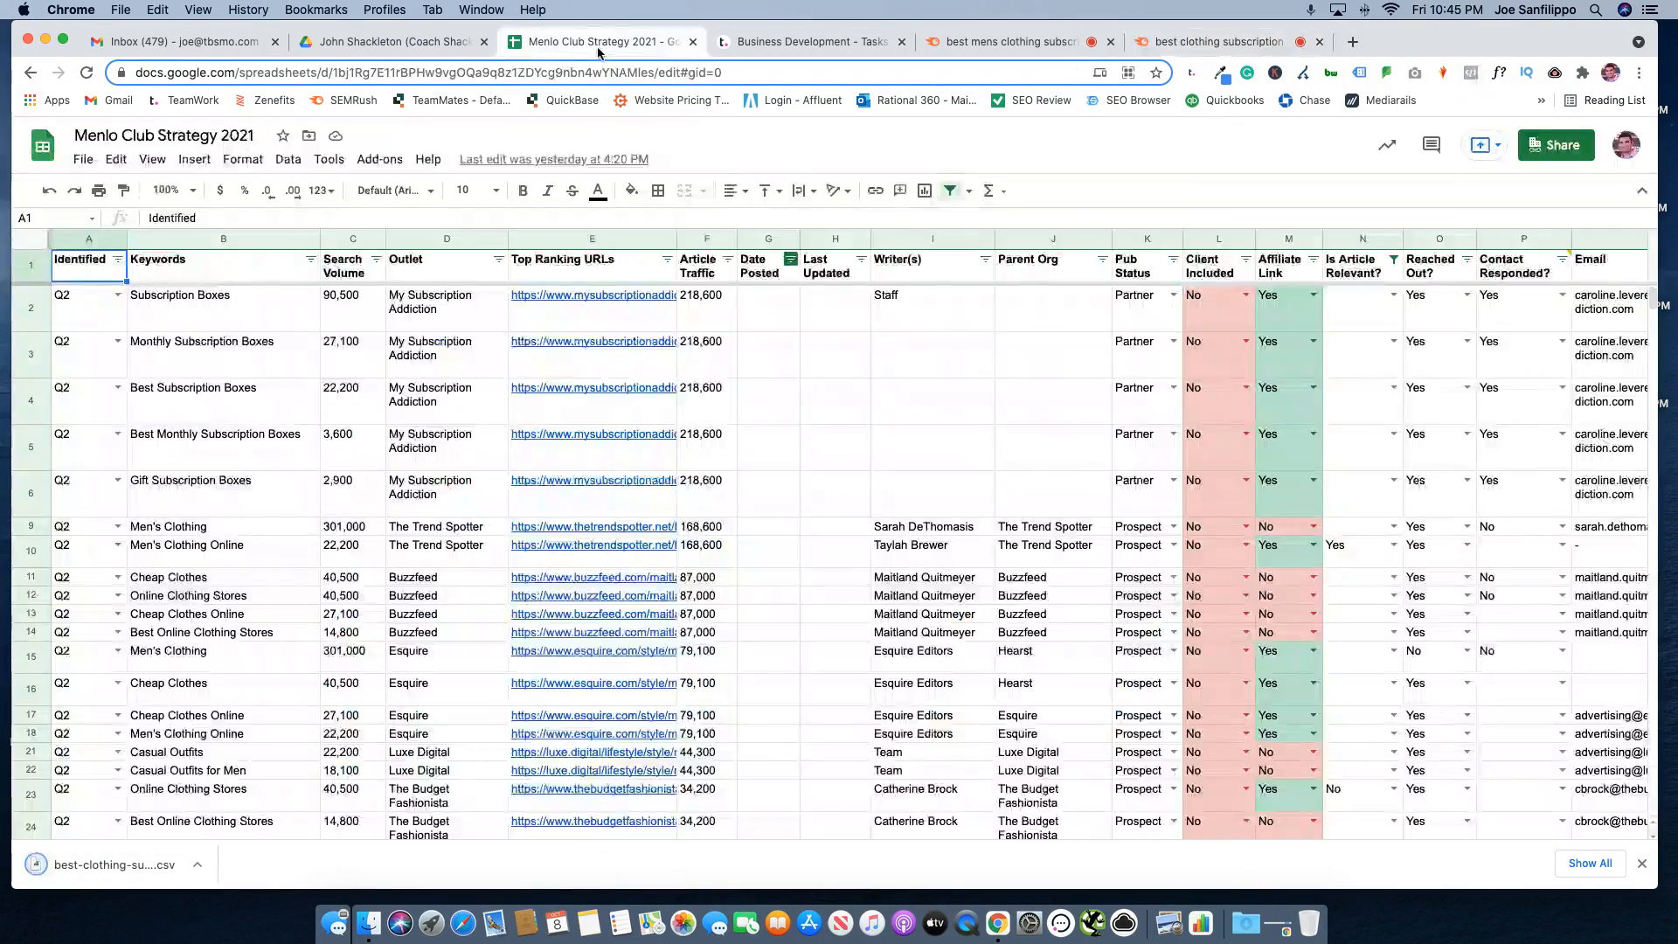
click(84, 160)
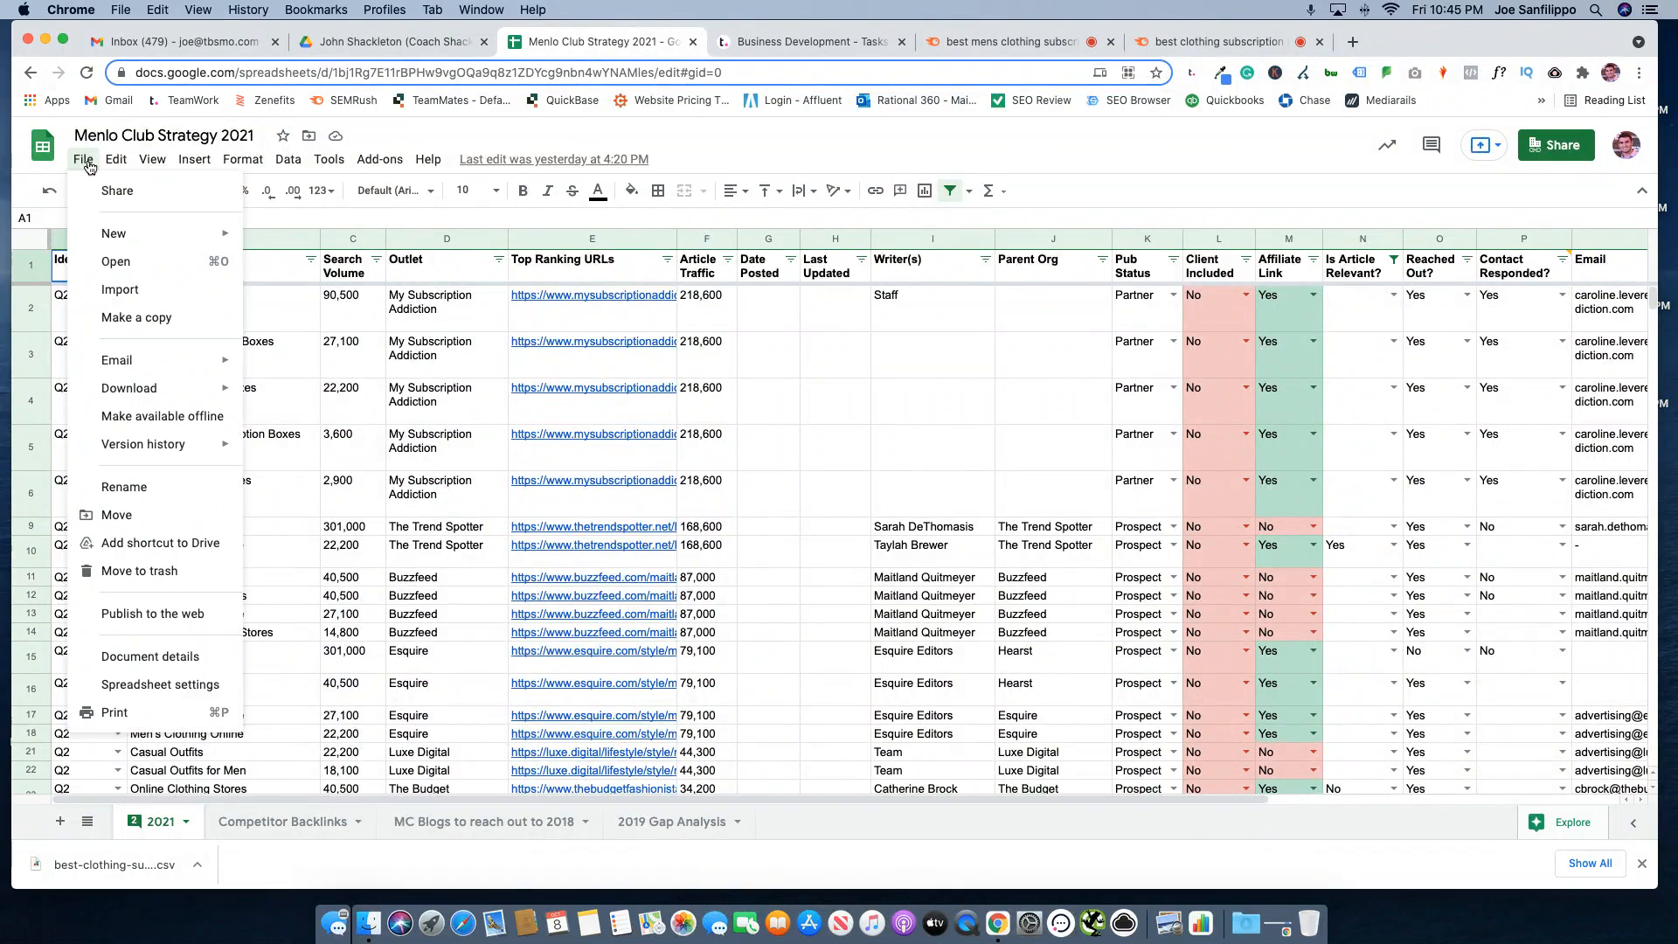
click(143, 291)
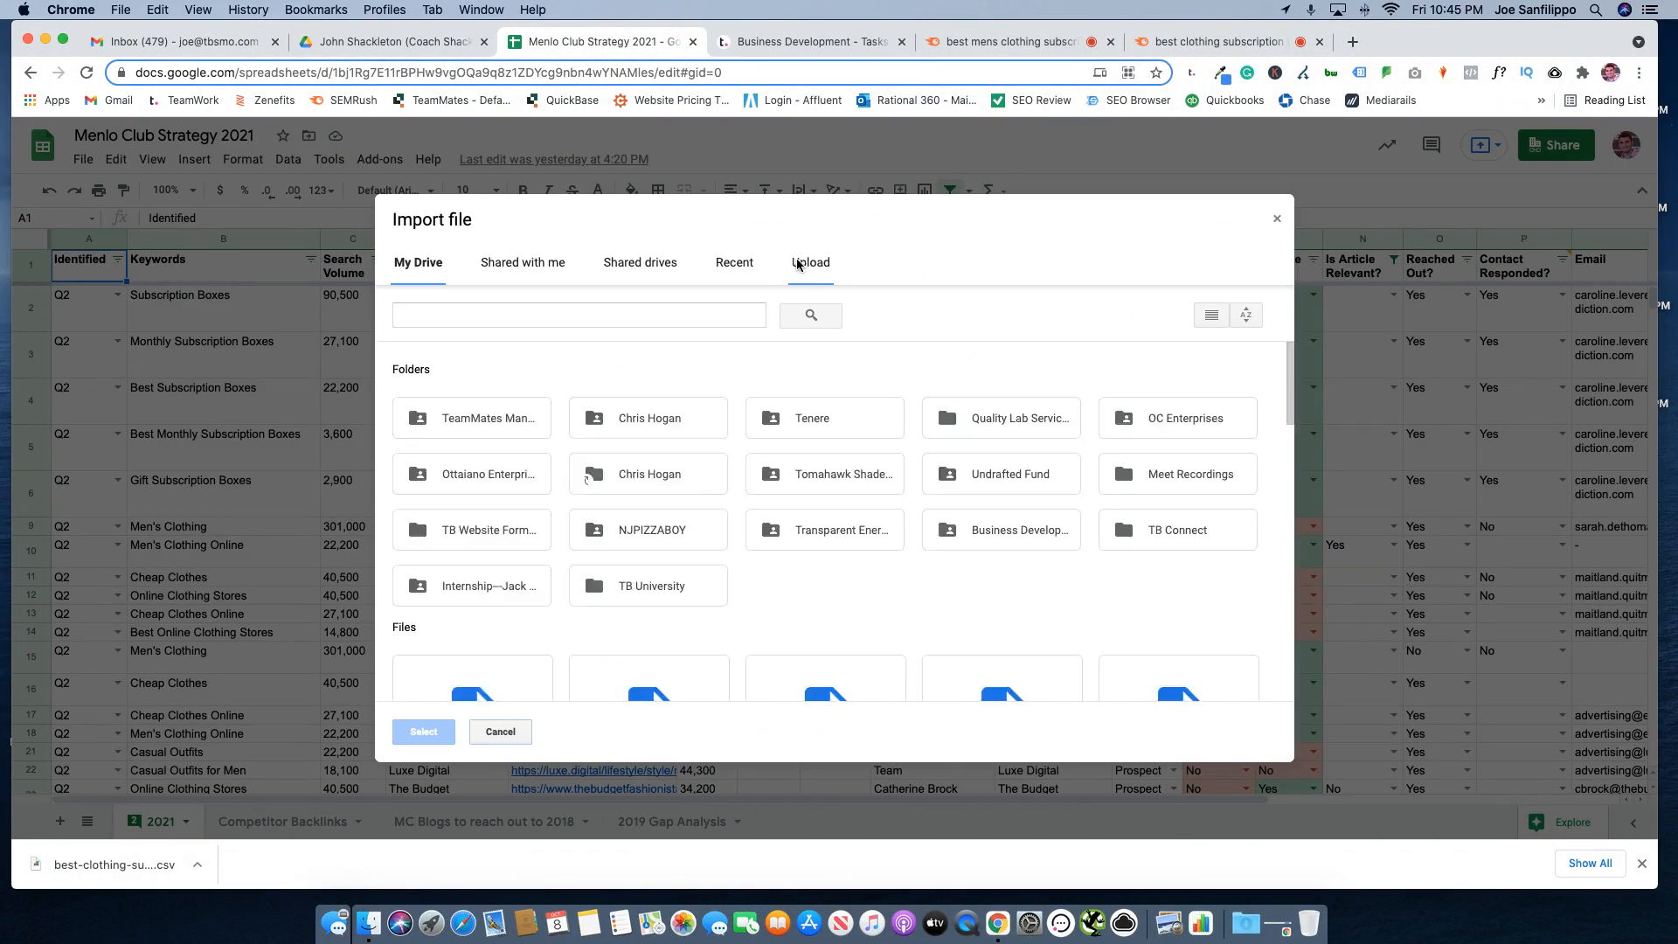
click(798, 266)
click(1246, 929)
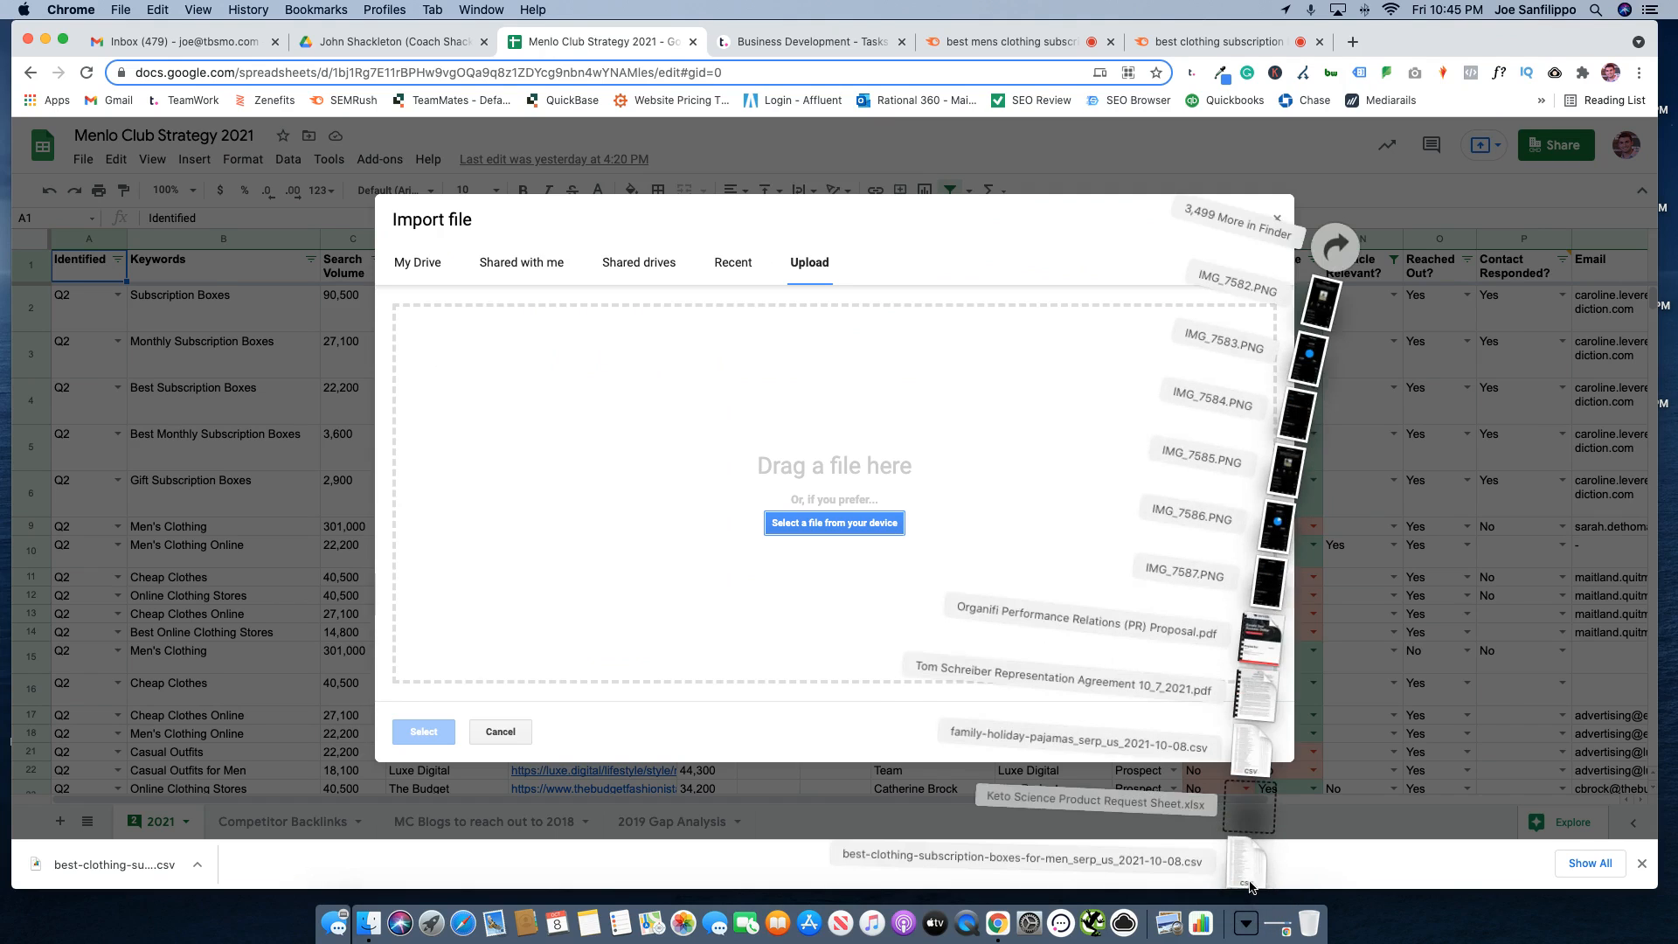
drag(1248, 862, 830, 481)
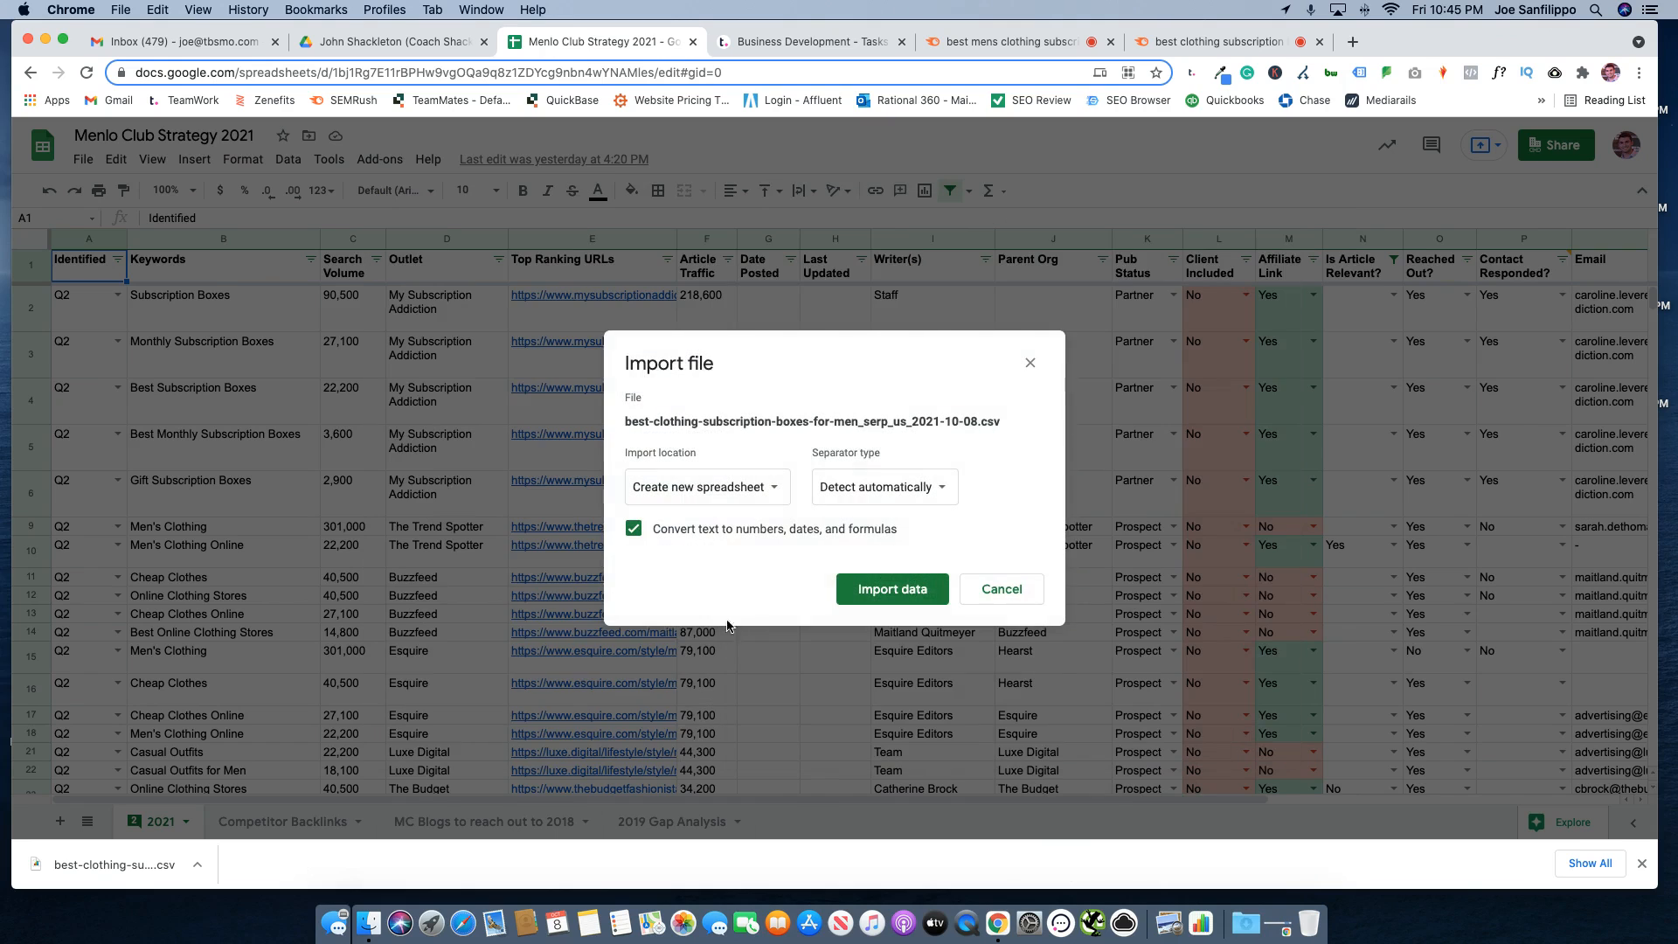
Step: Set the import location to Insert new sheet(s) and import the CSV data
click(736, 491)
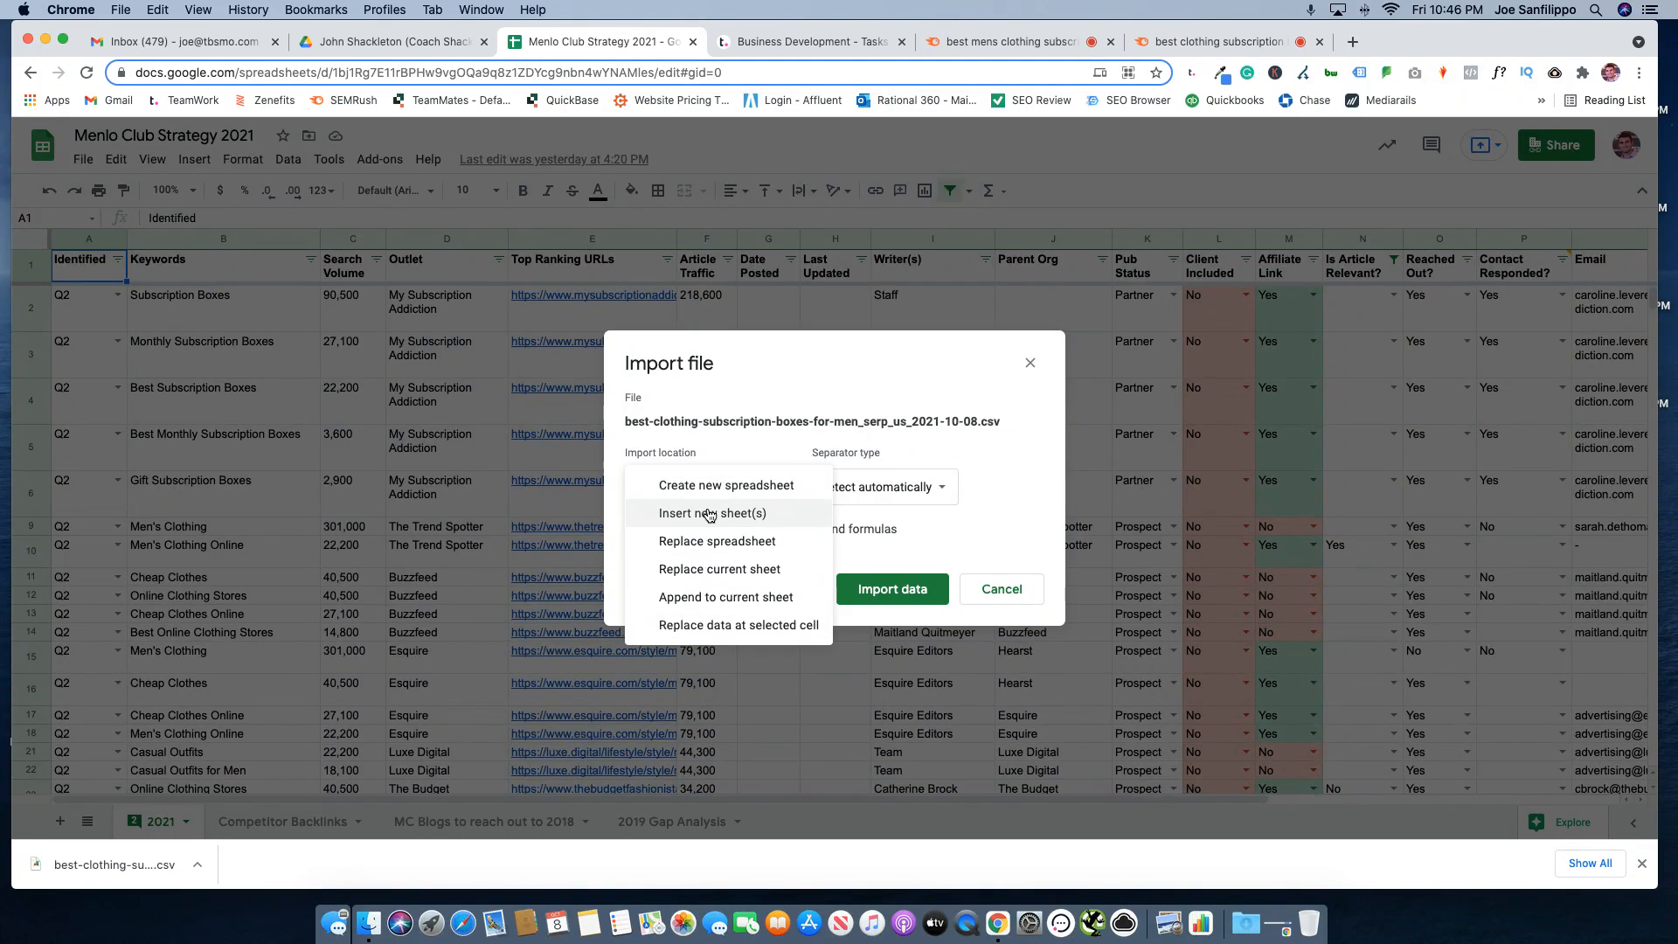
click(711, 516)
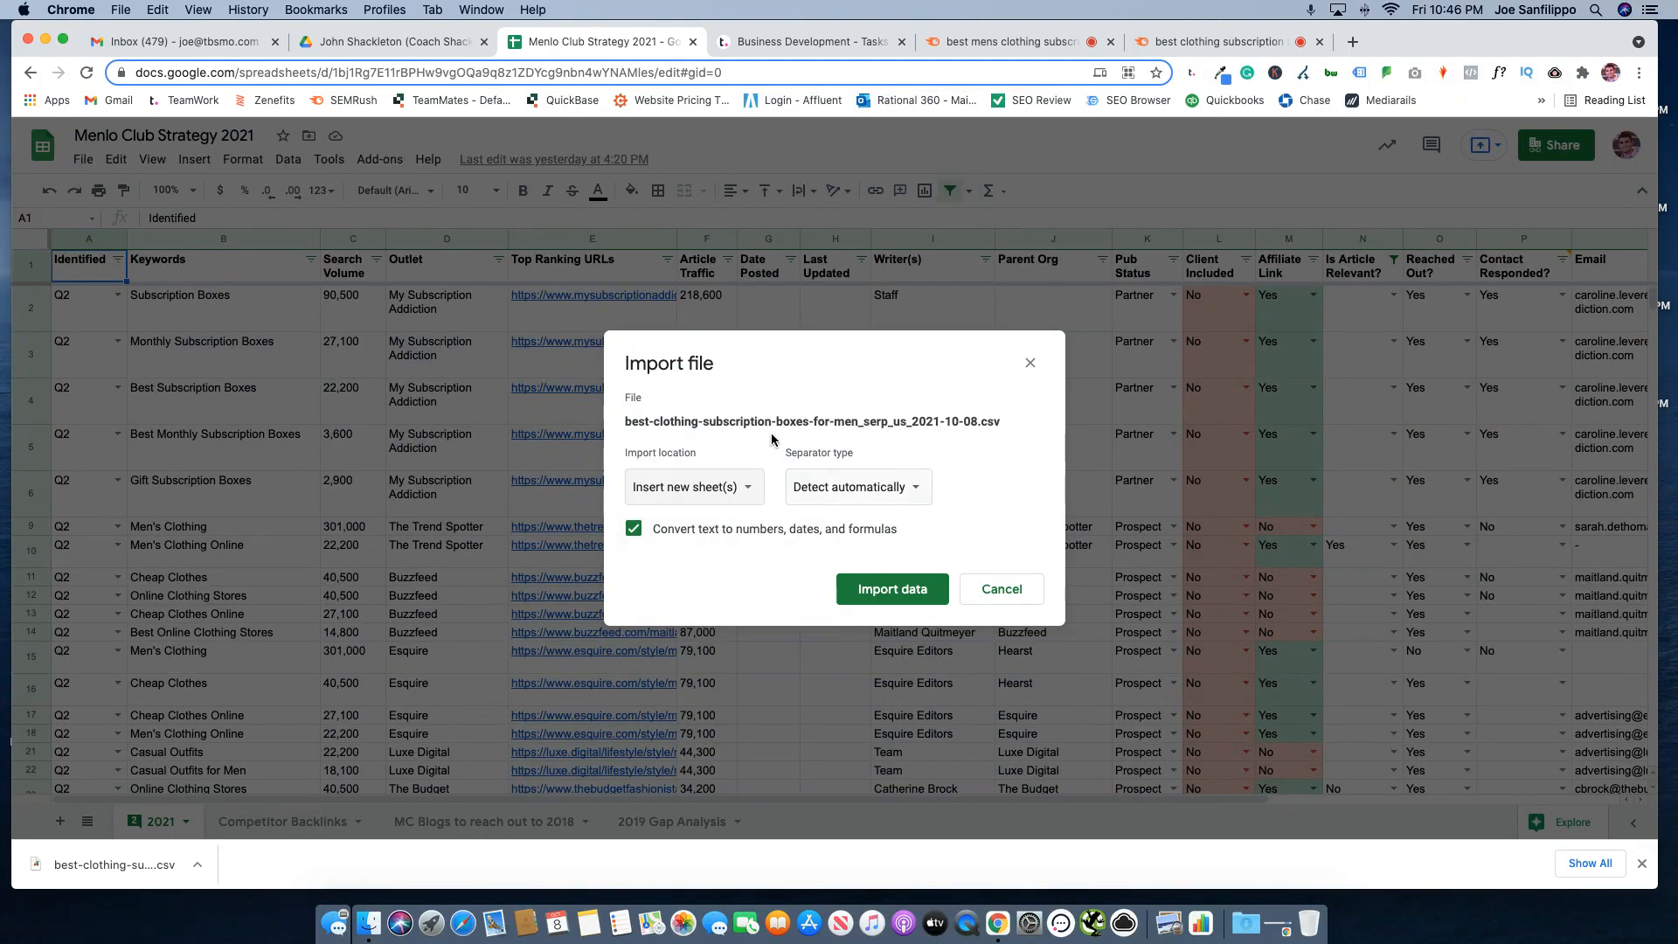
click(900, 591)
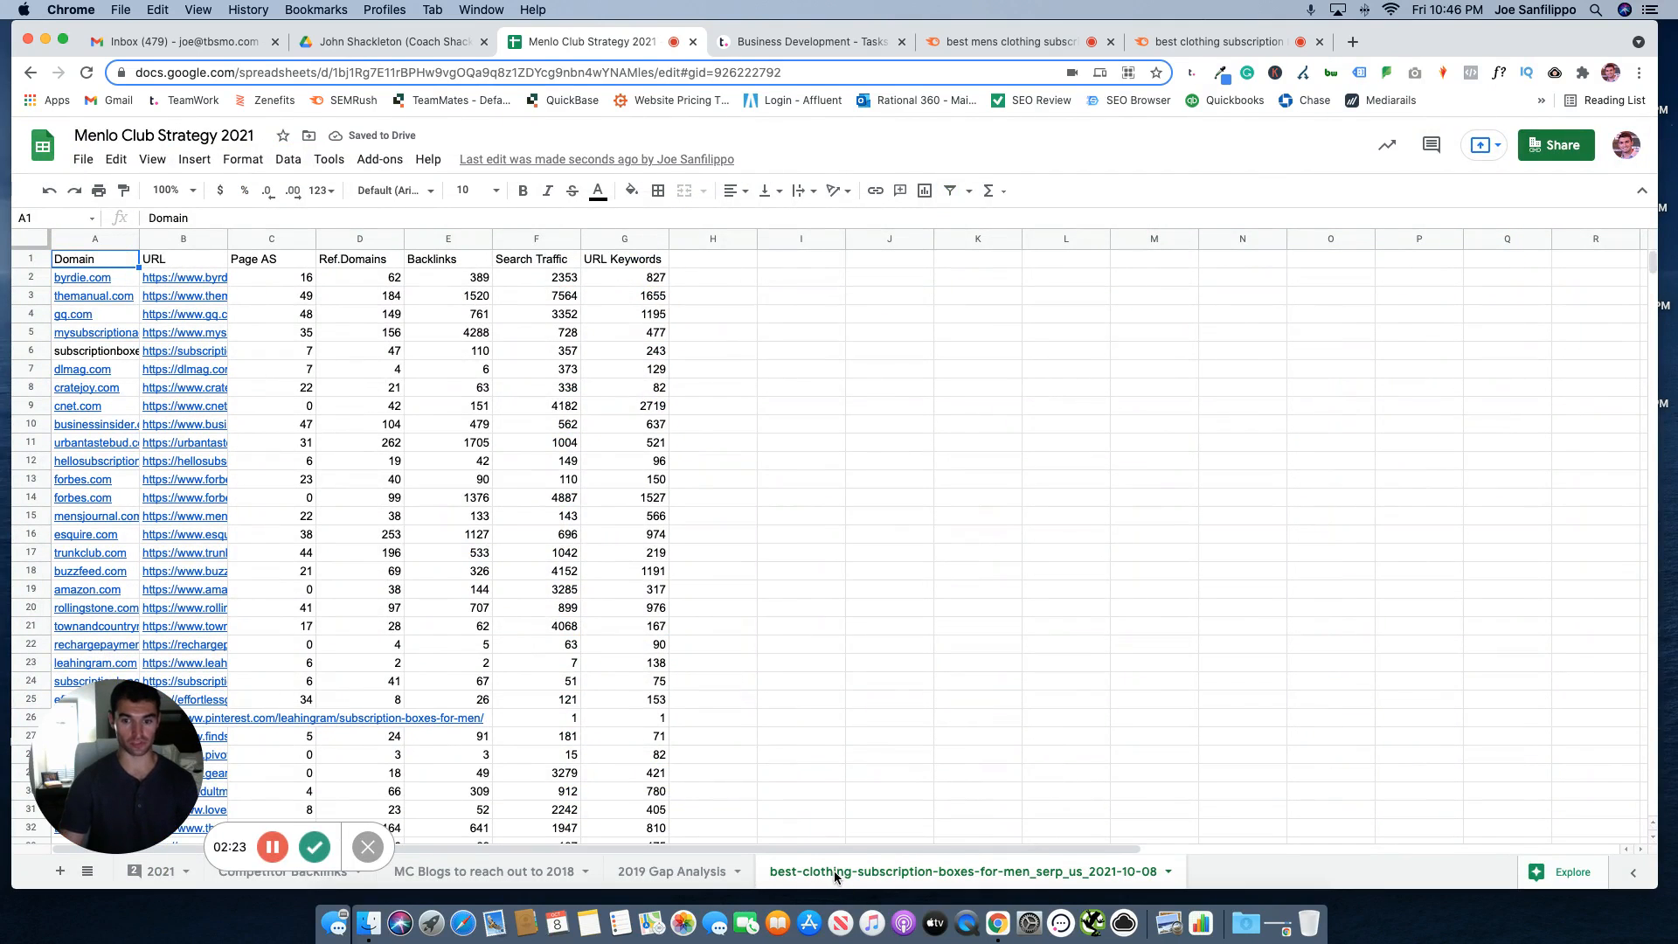
Step: Rename the imported sheet as "Best Clothing Subscription Boxes for Men", including the quotation marks
double_click(836, 871)
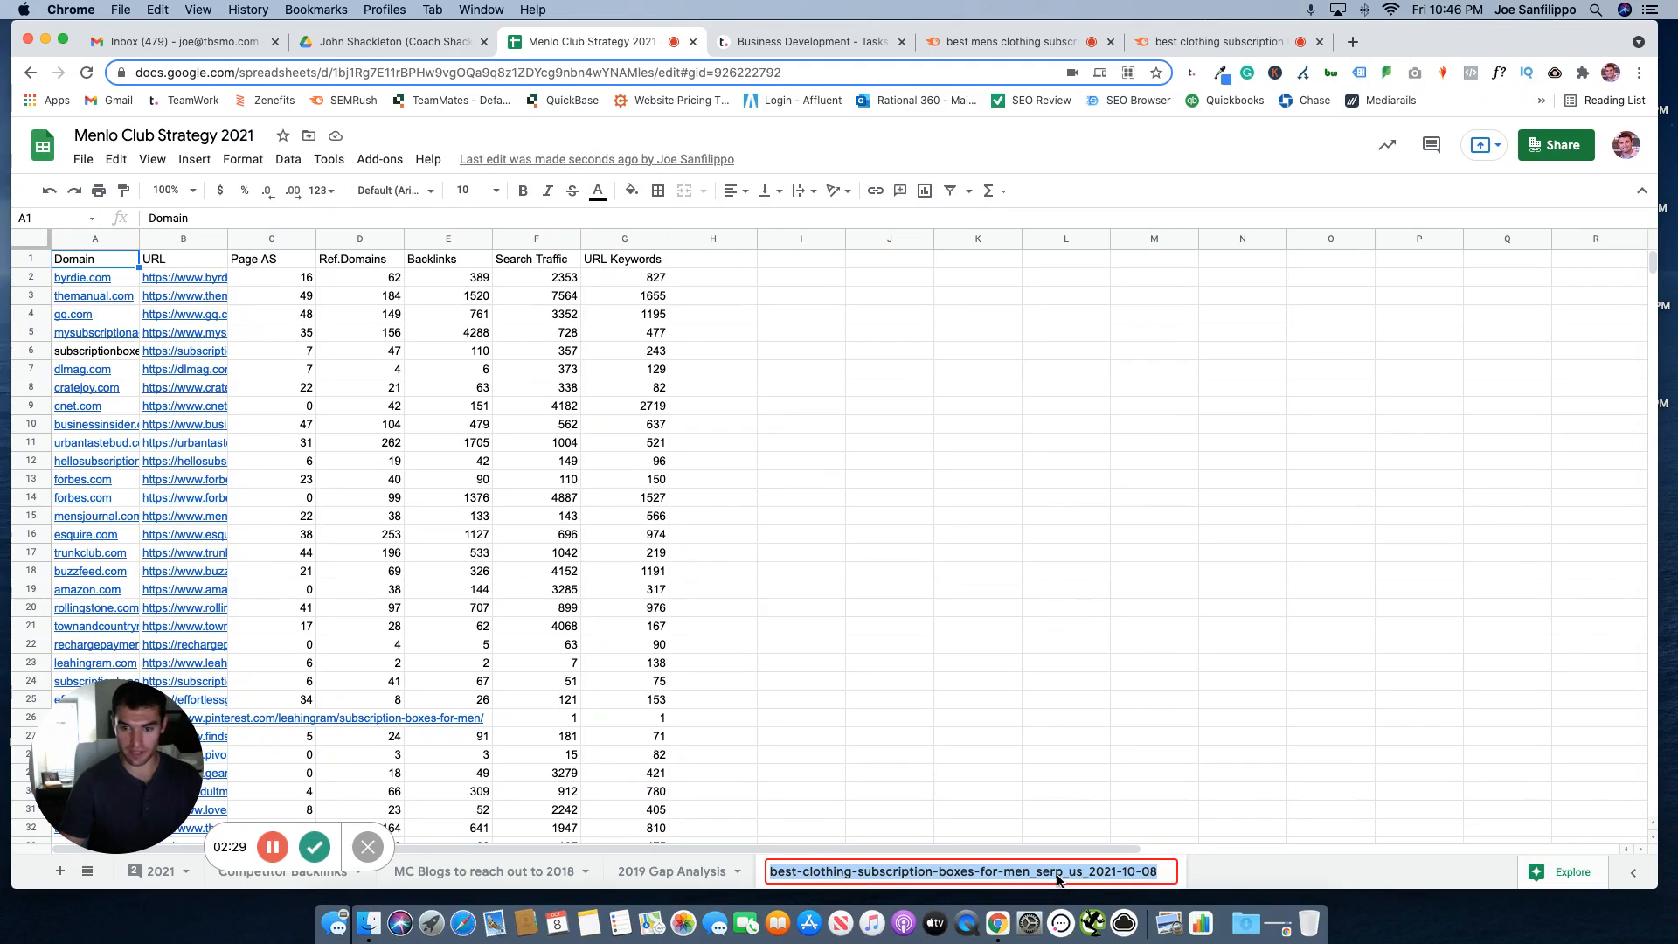
text("Be)
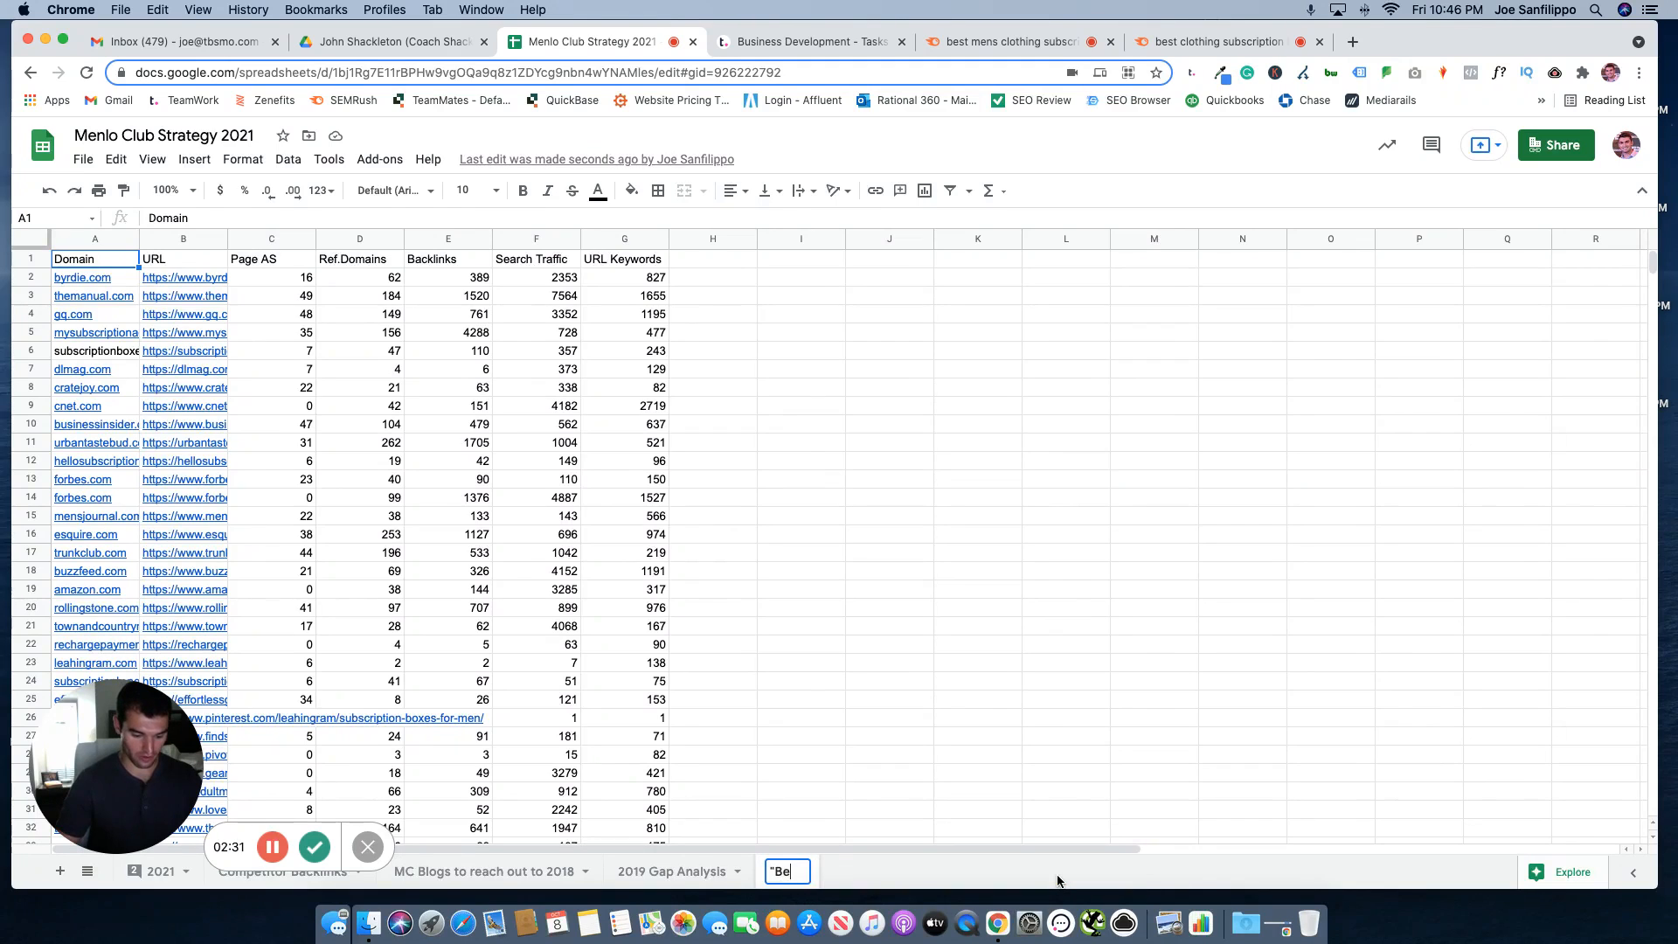
text(st Clothing )
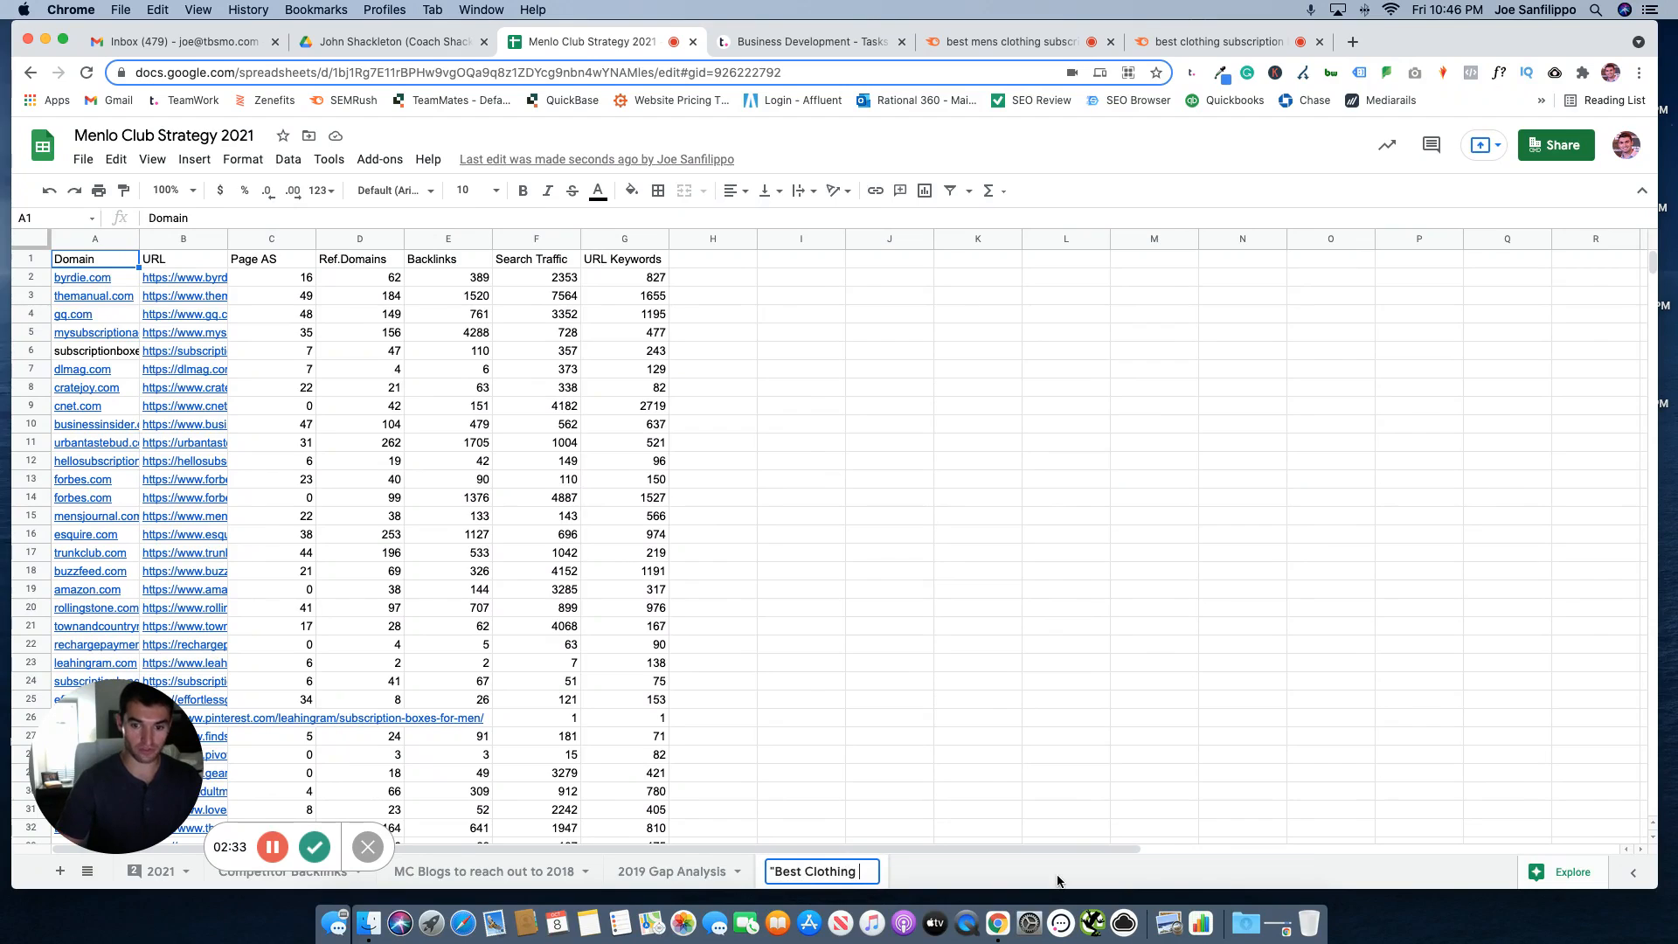
text(Subscrip)
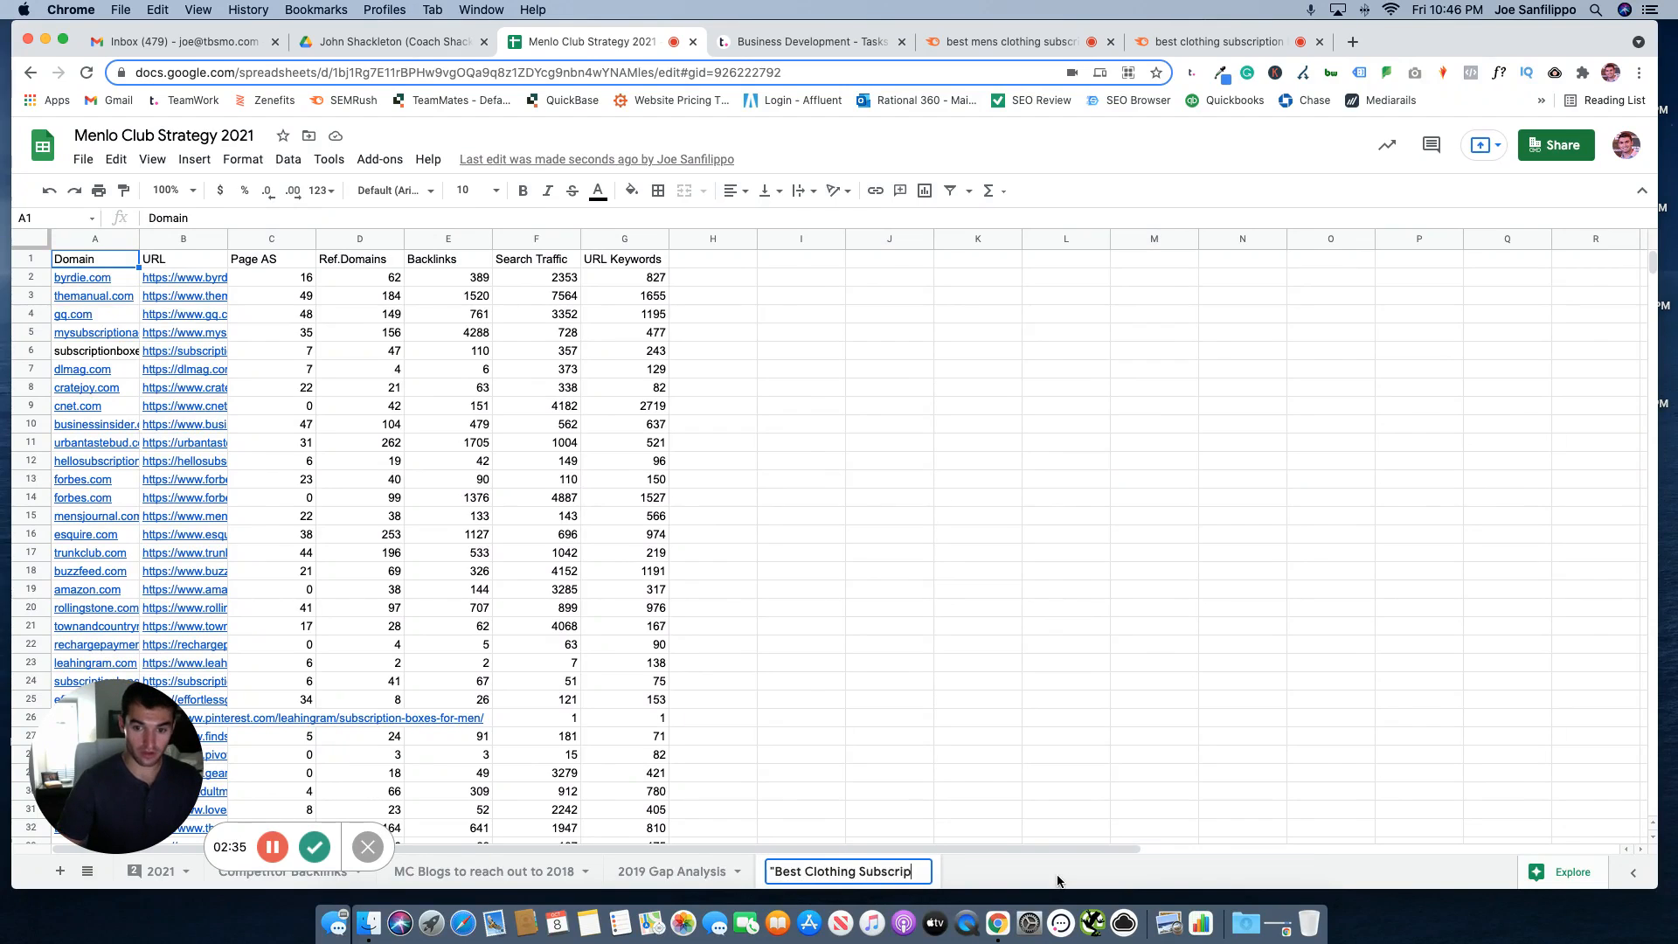
text(tion Boxes for )
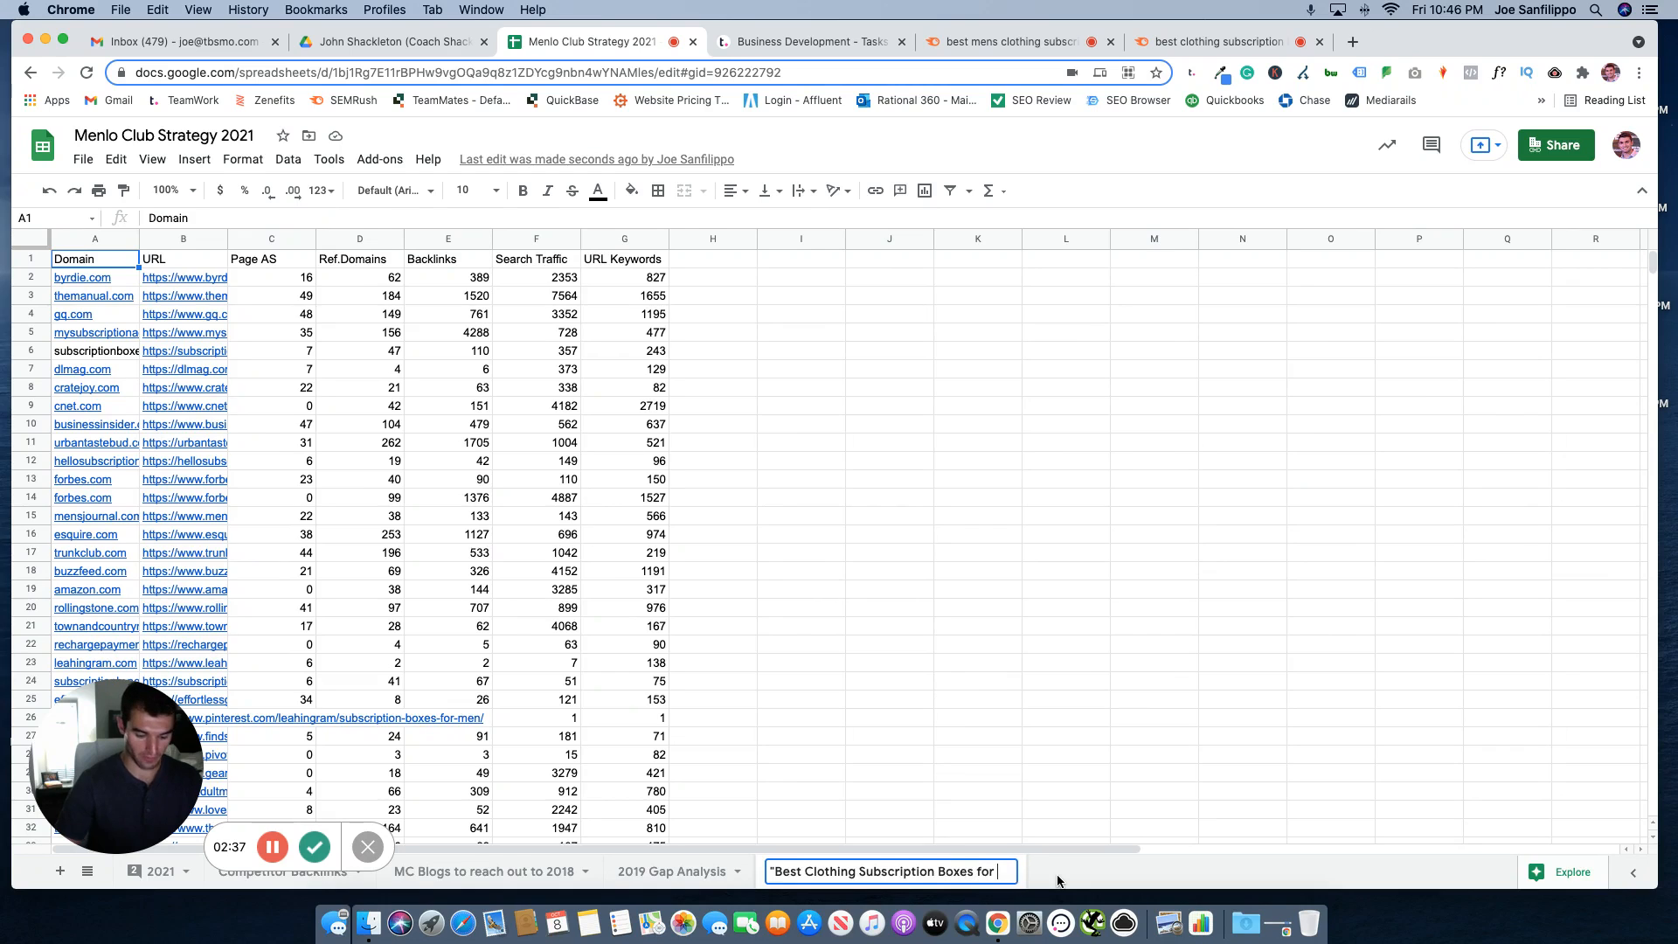
text(Men" )
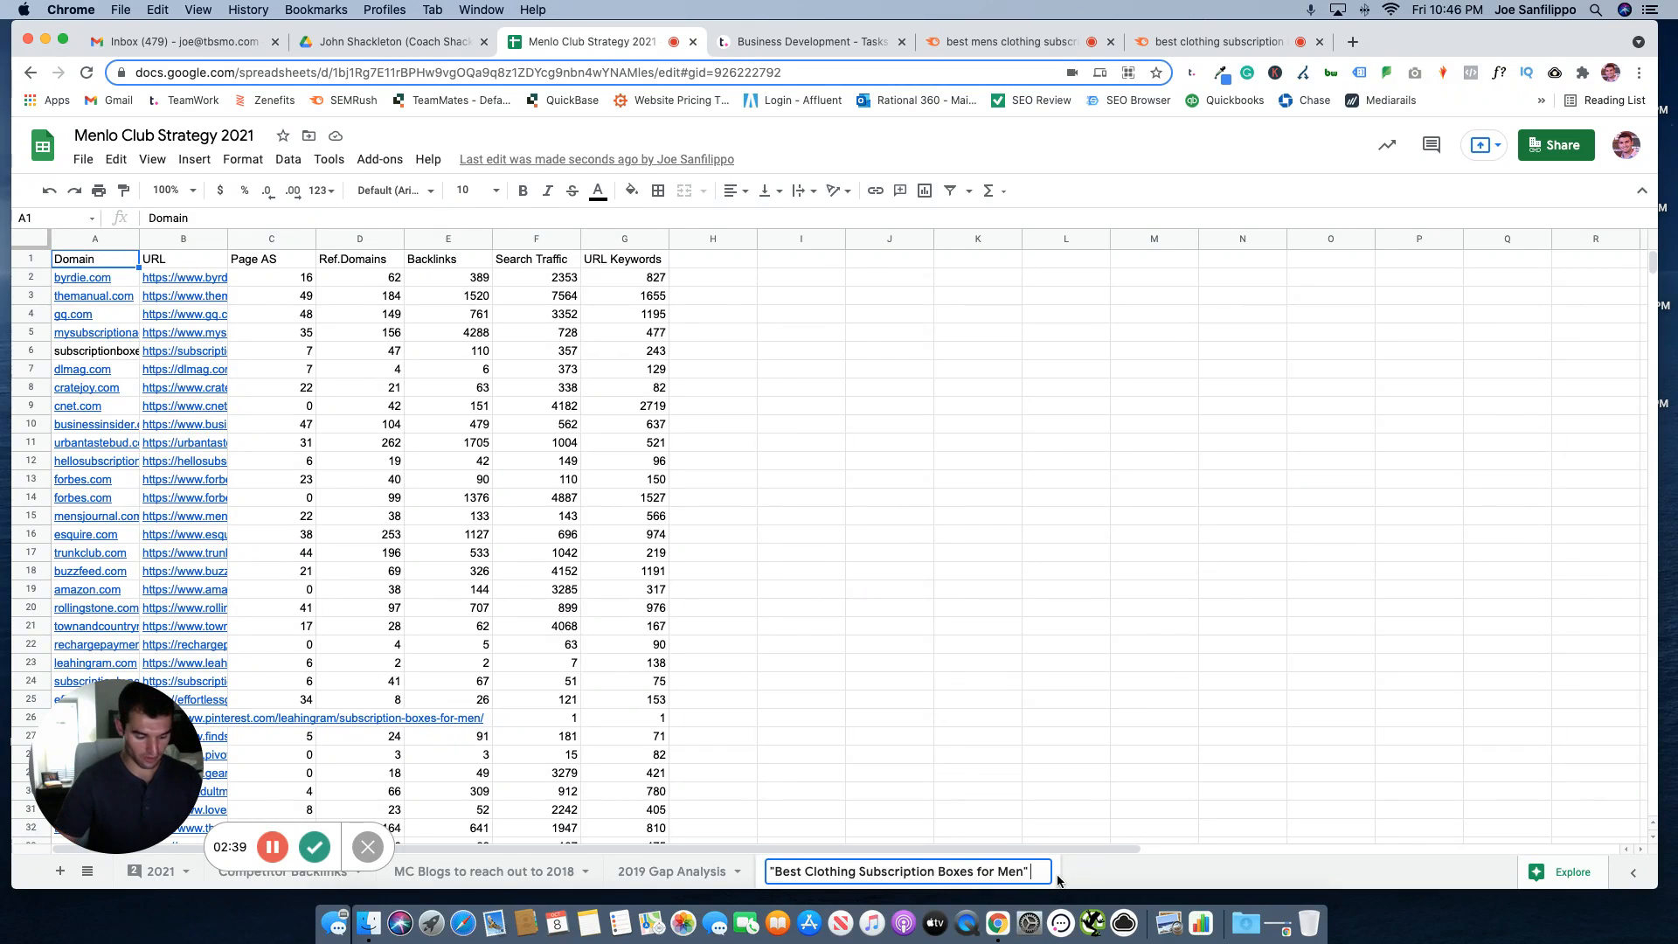
text(10.8.20)
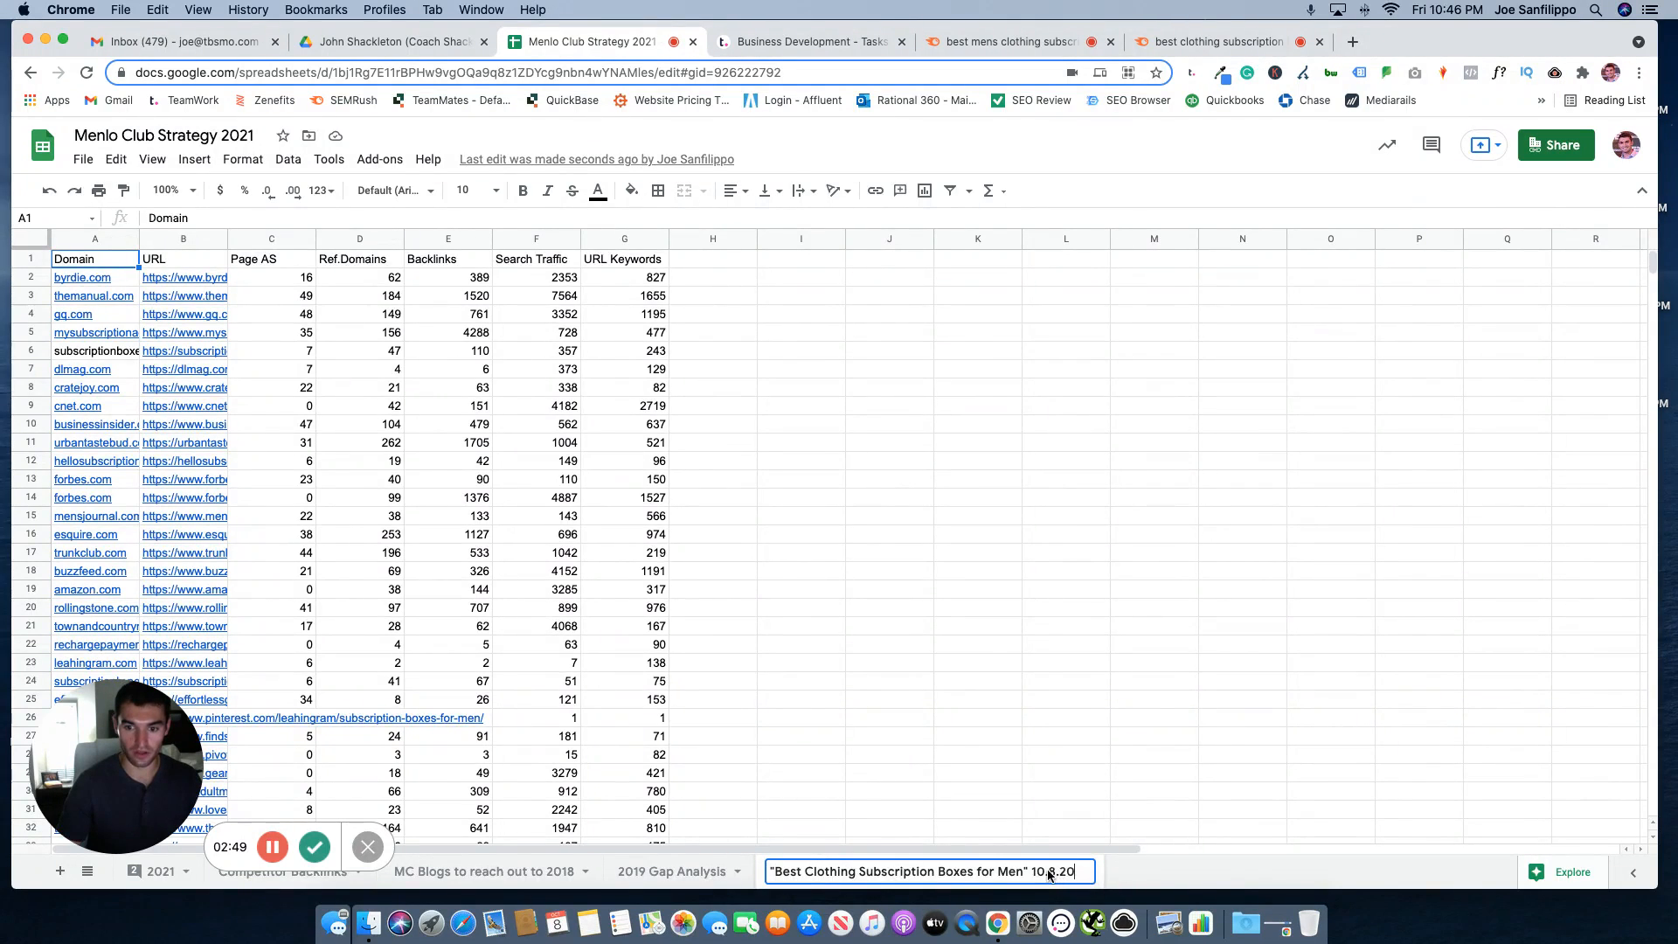
key(BackSpace)
key(BackSpace)
key(BackSpace)
key(BackSpace)
key(BackSpace)
key(BackSpace)
key(BackSpace)
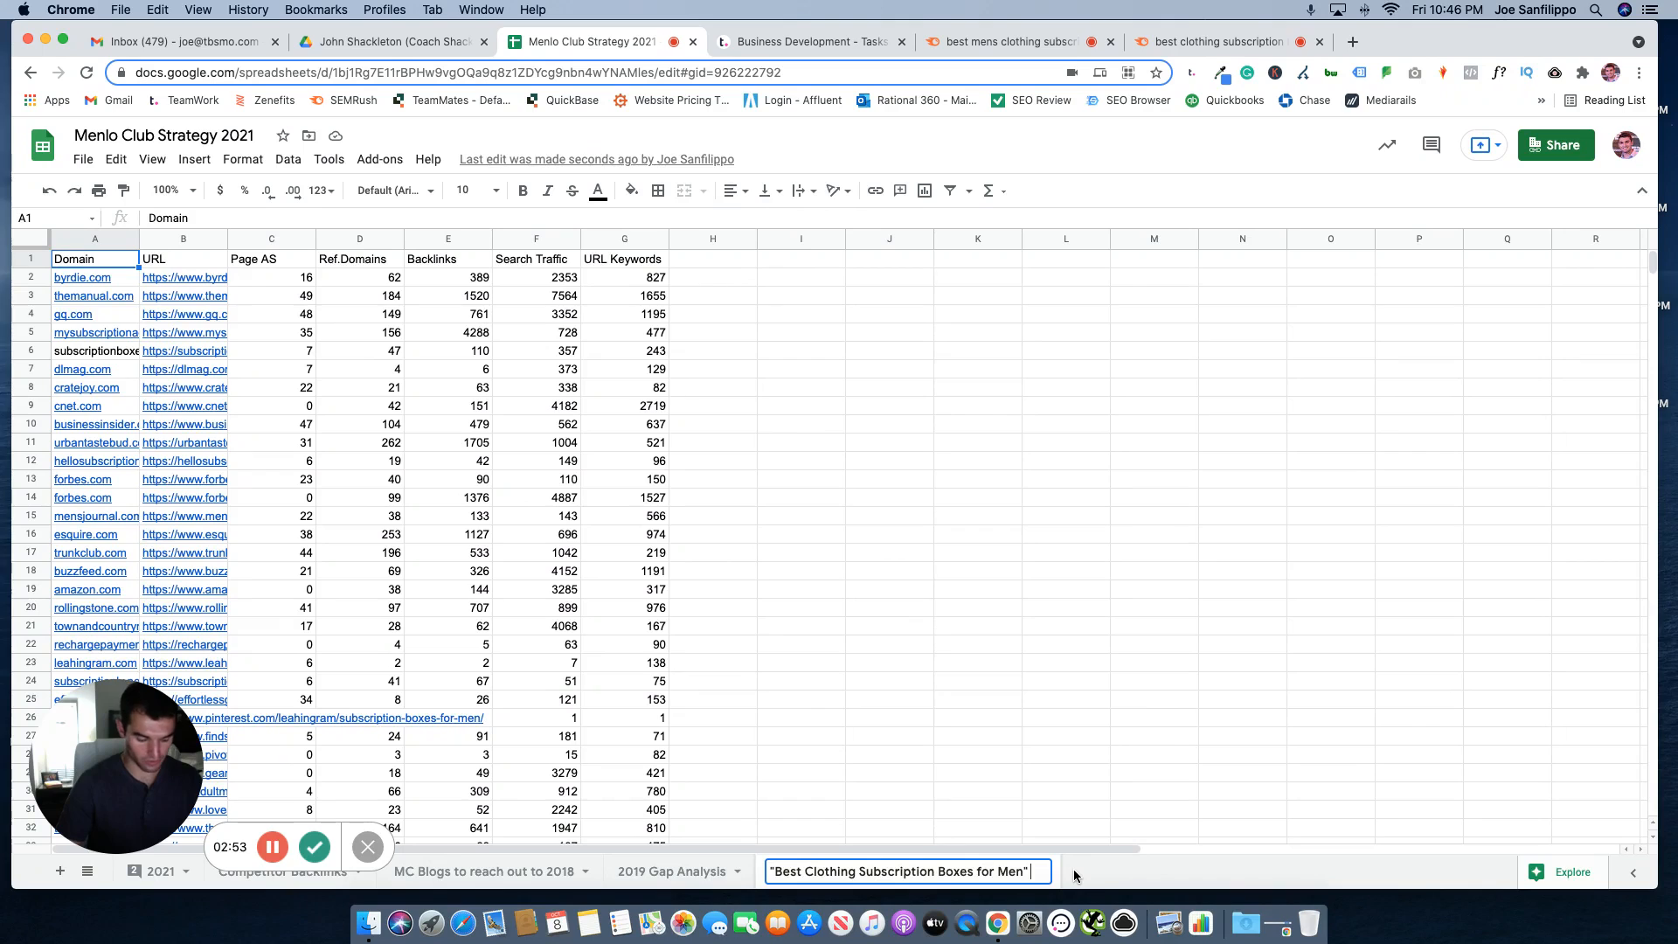
Step: Add the date 10/21 after the closing quotation mark of the sheet's name
text(10.21)
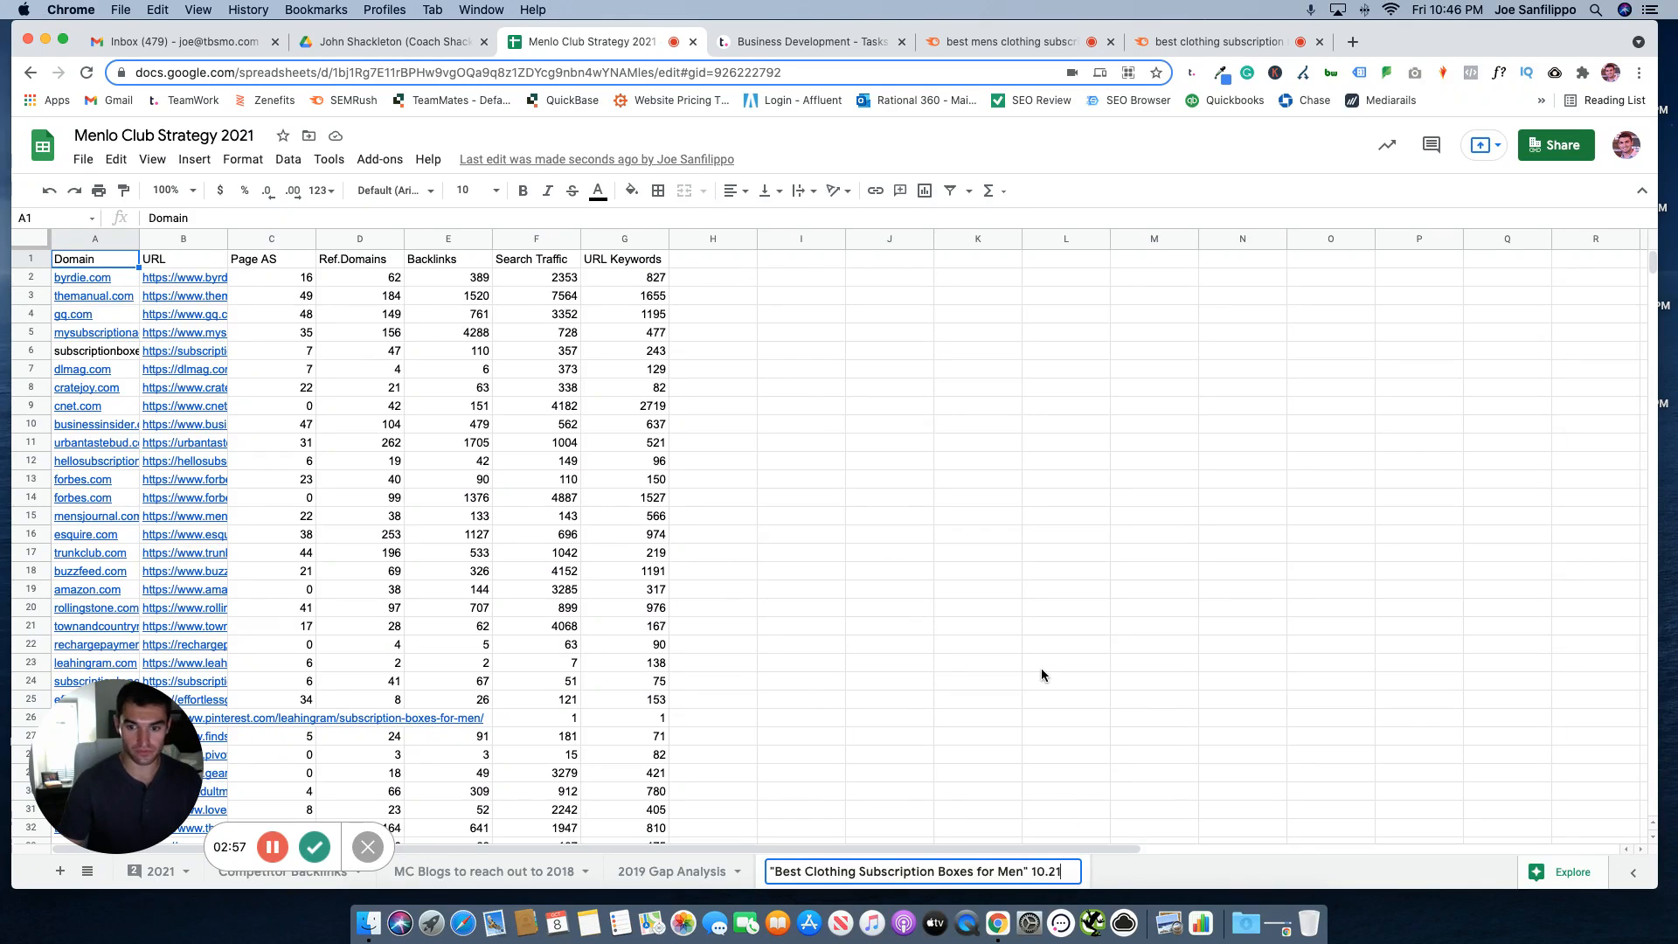
click(1048, 871)
key(BackSpace)
text(/)
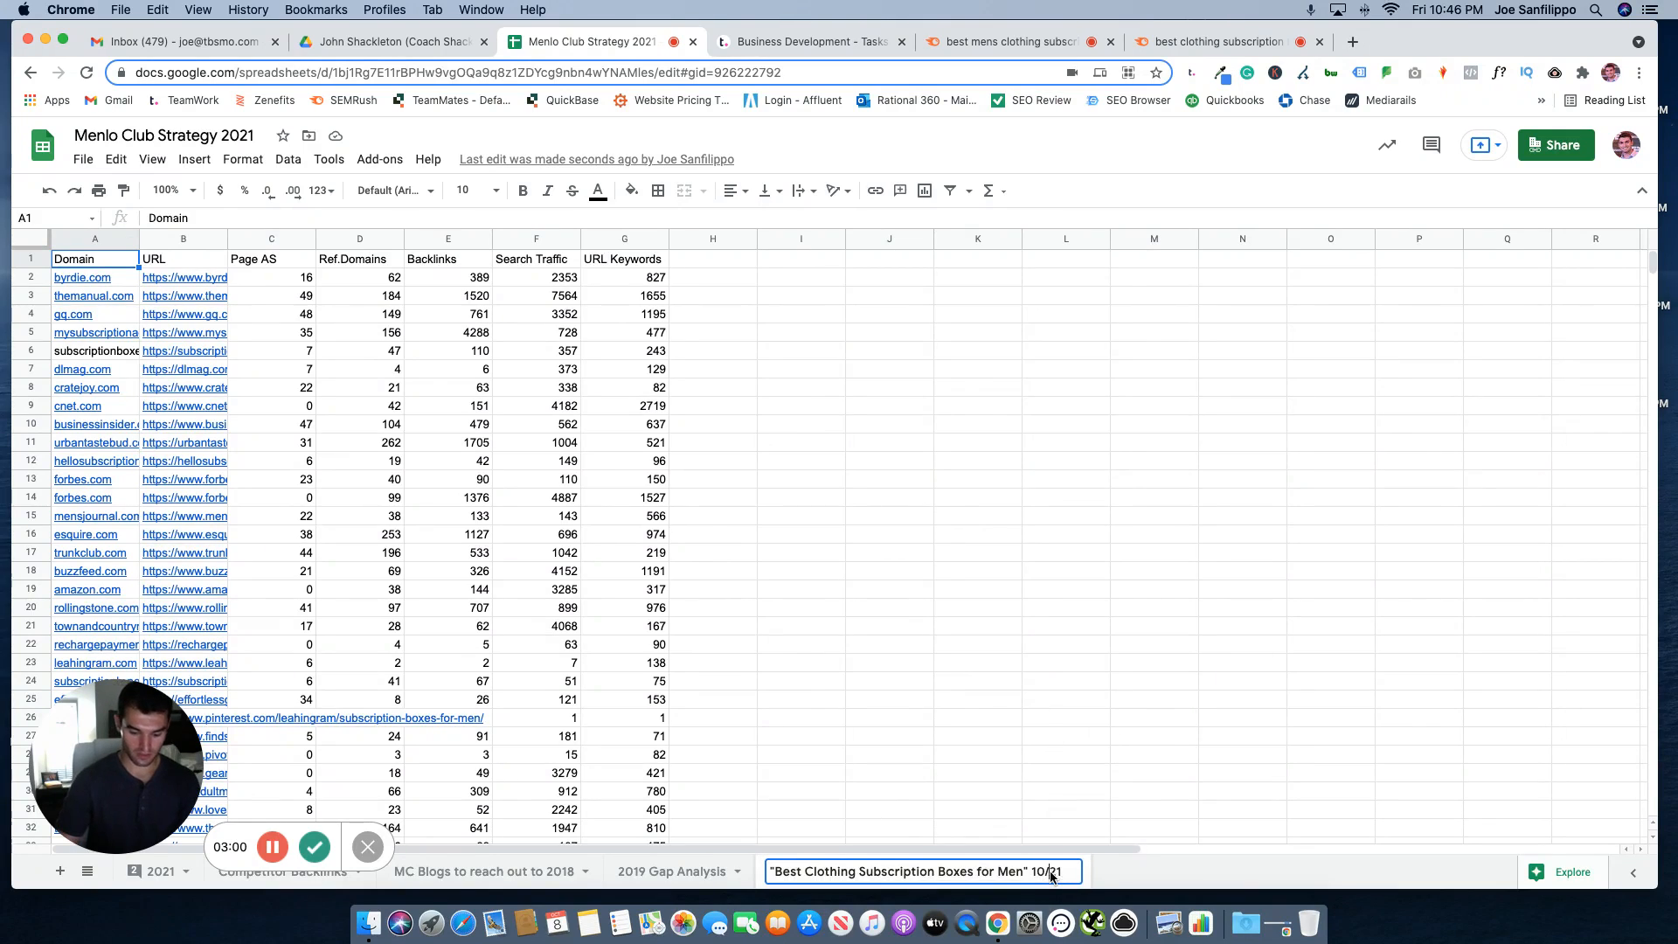
click(1007, 706)
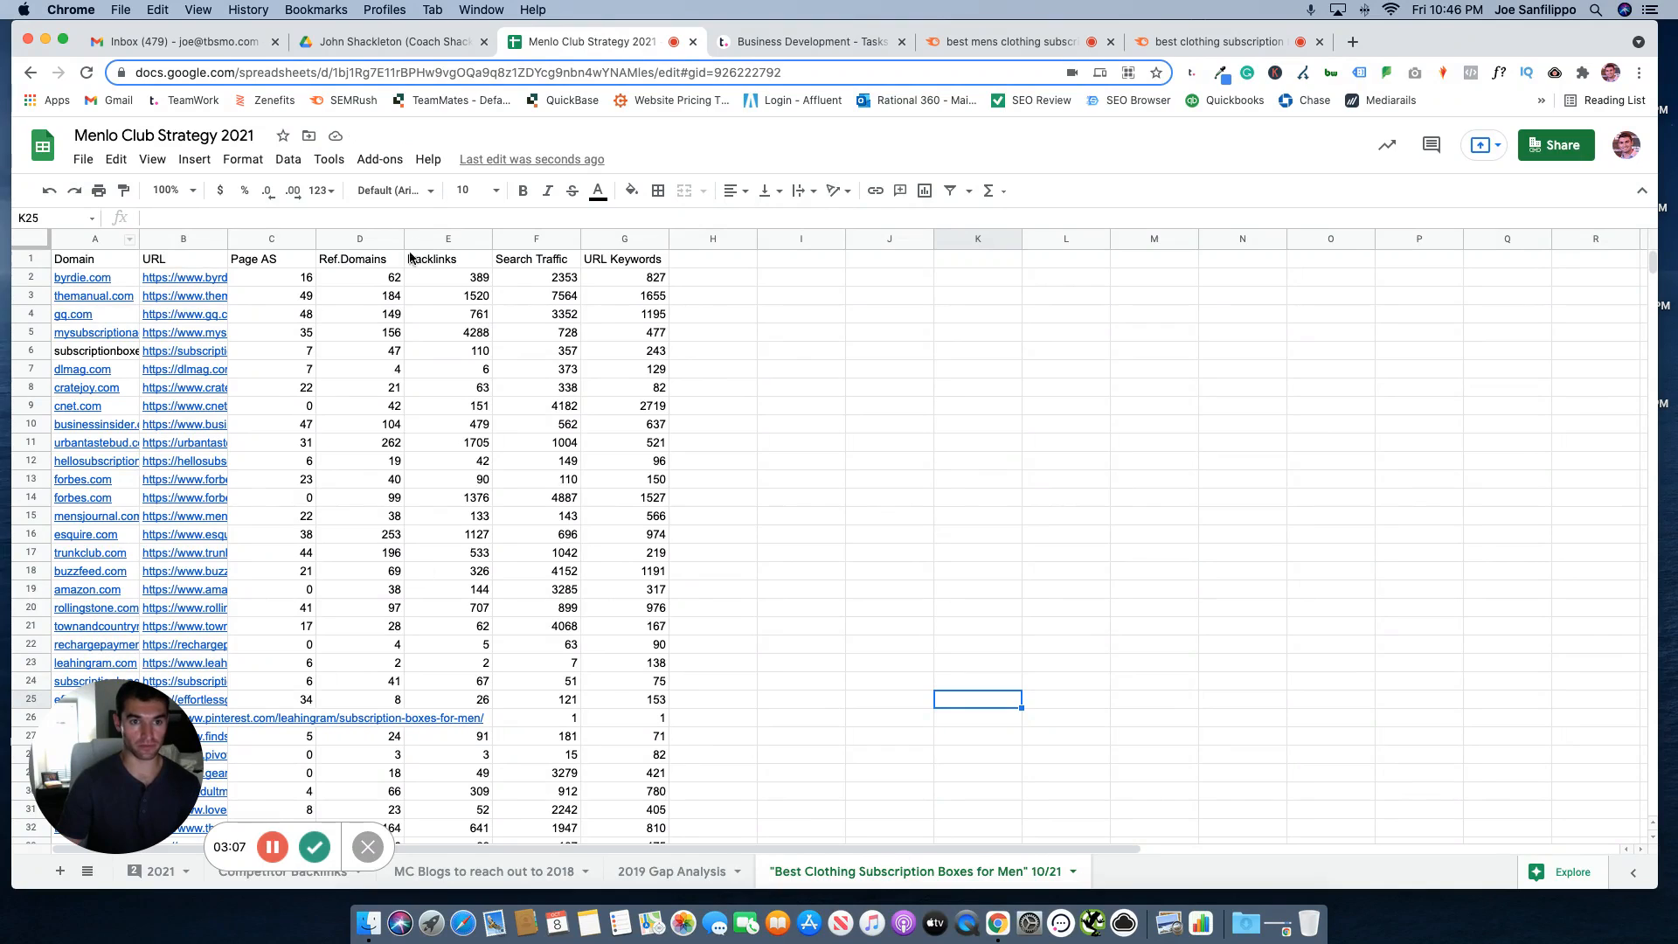
Step: Insert a new column before the Domain column and enter "Rank" as its header
click(365, 315)
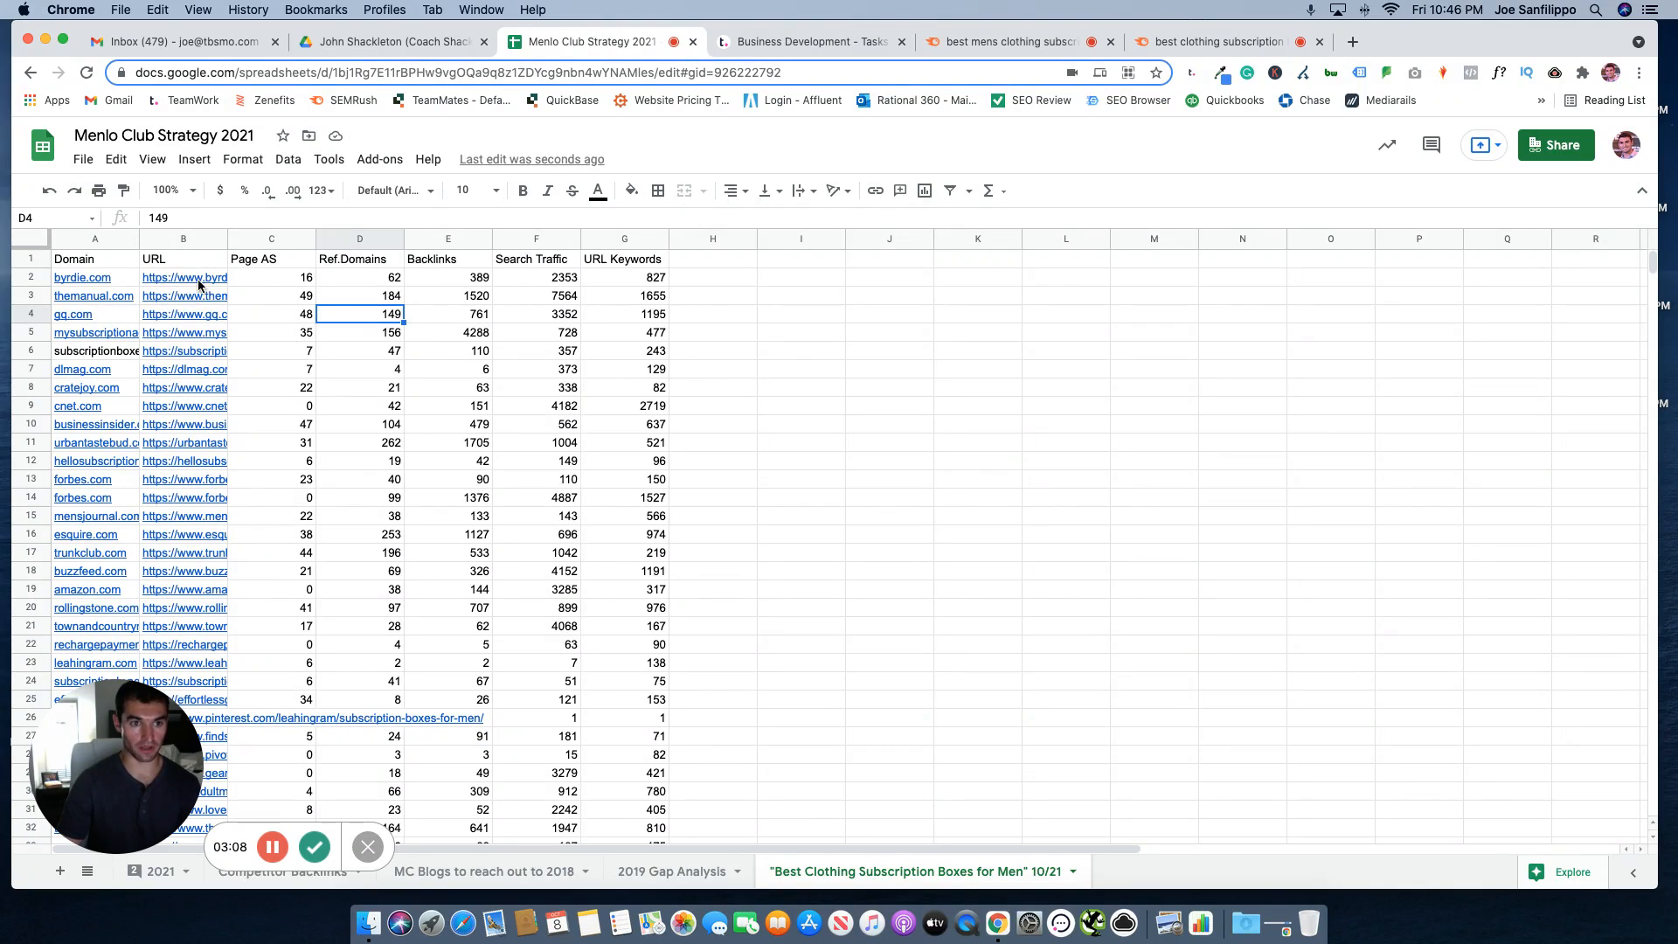
click(137, 278)
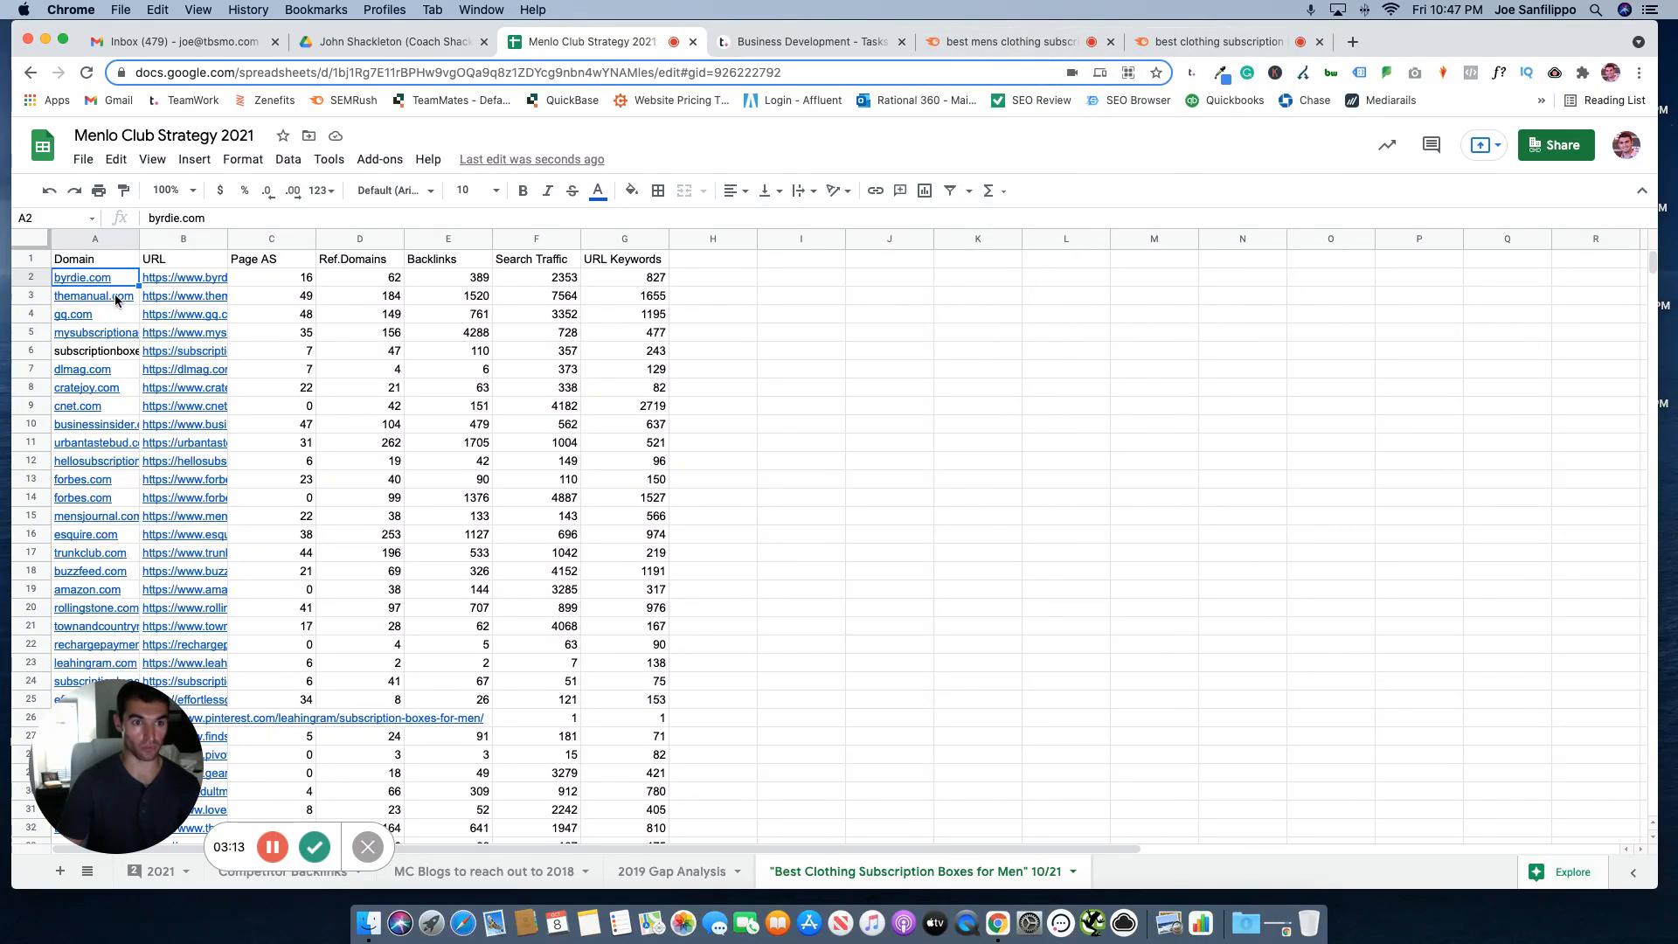
click(106, 245)
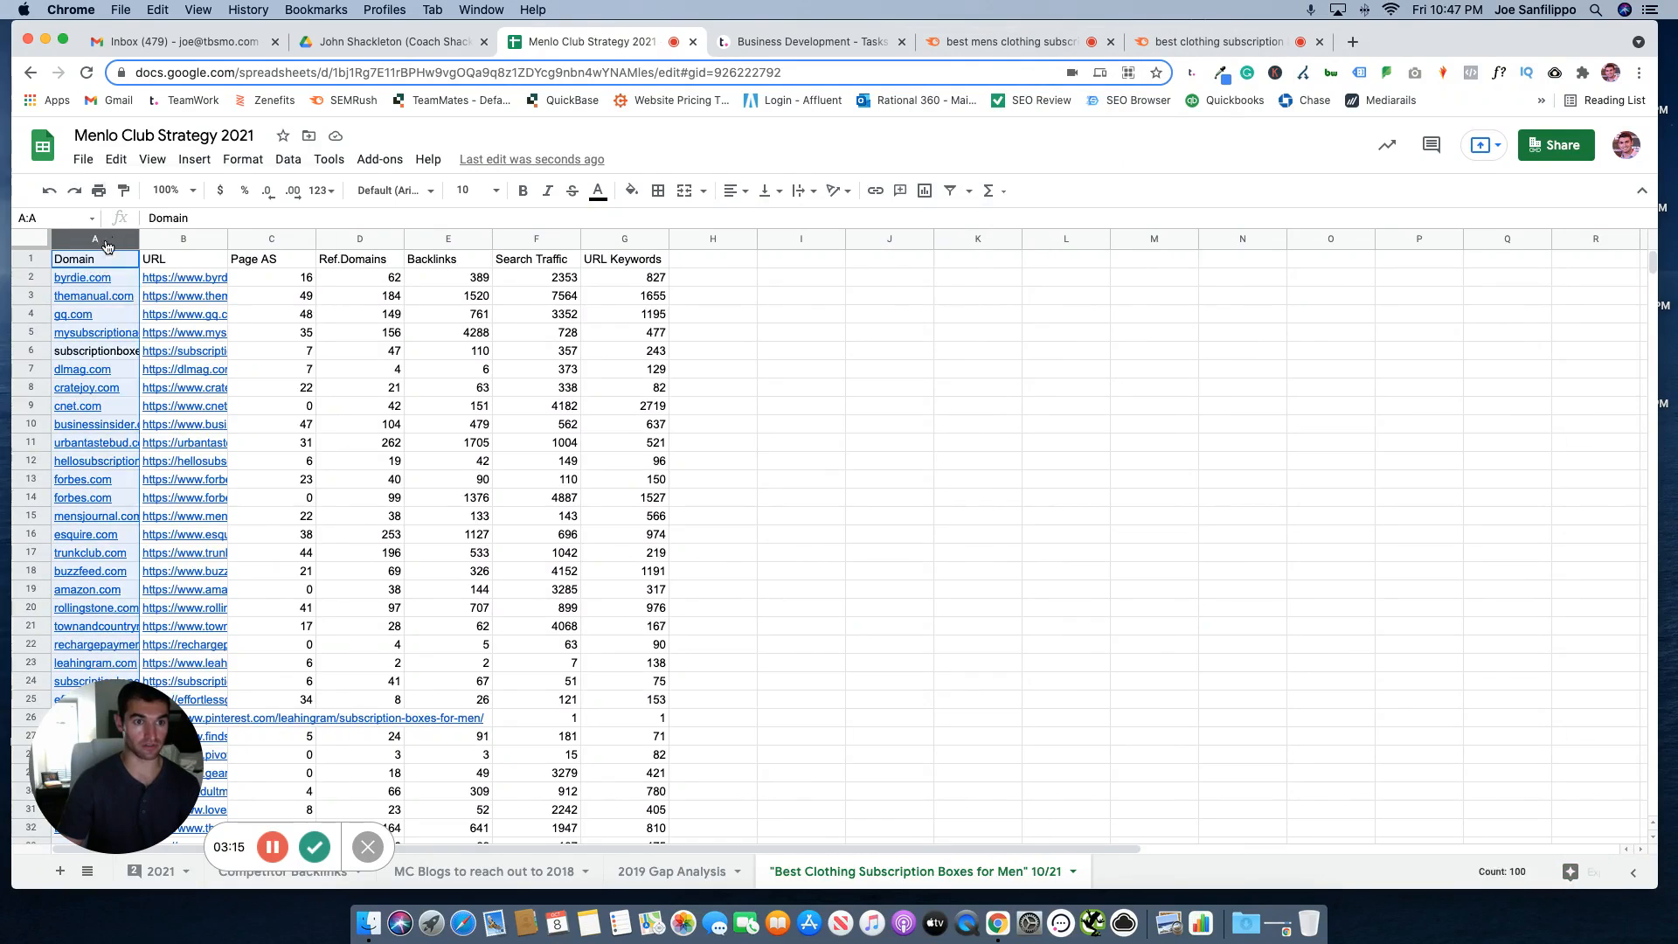
right_click(106, 246)
click(210, 311)
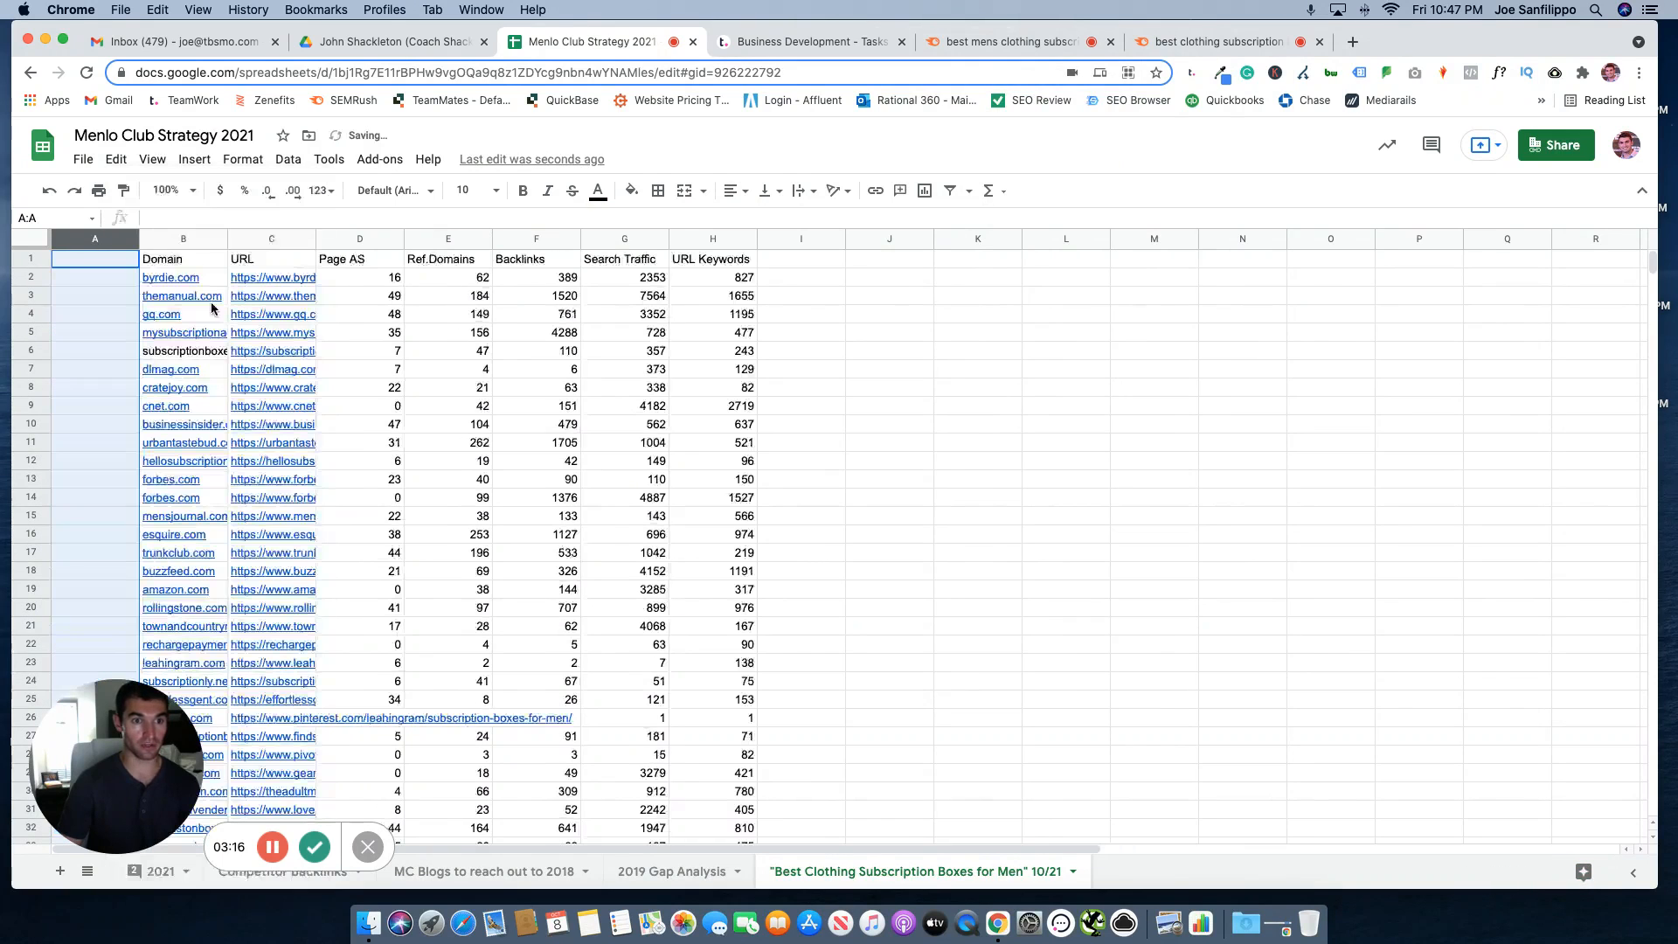
click(104, 262)
text(Rank)
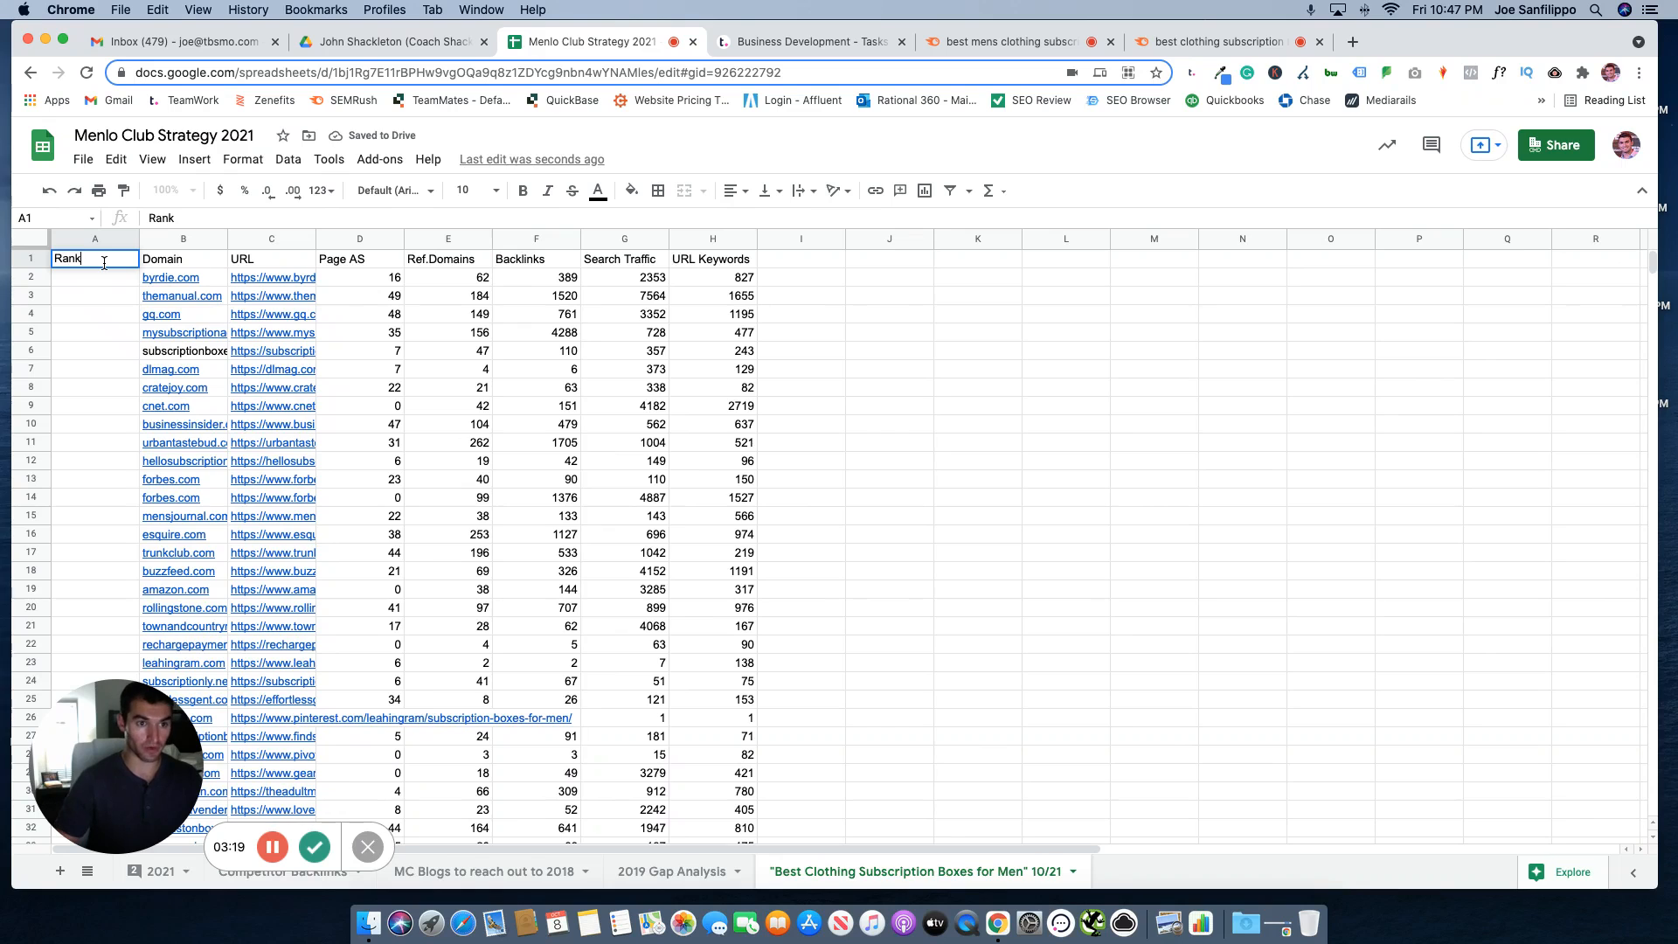
click(166, 243)
right_click(166, 243)
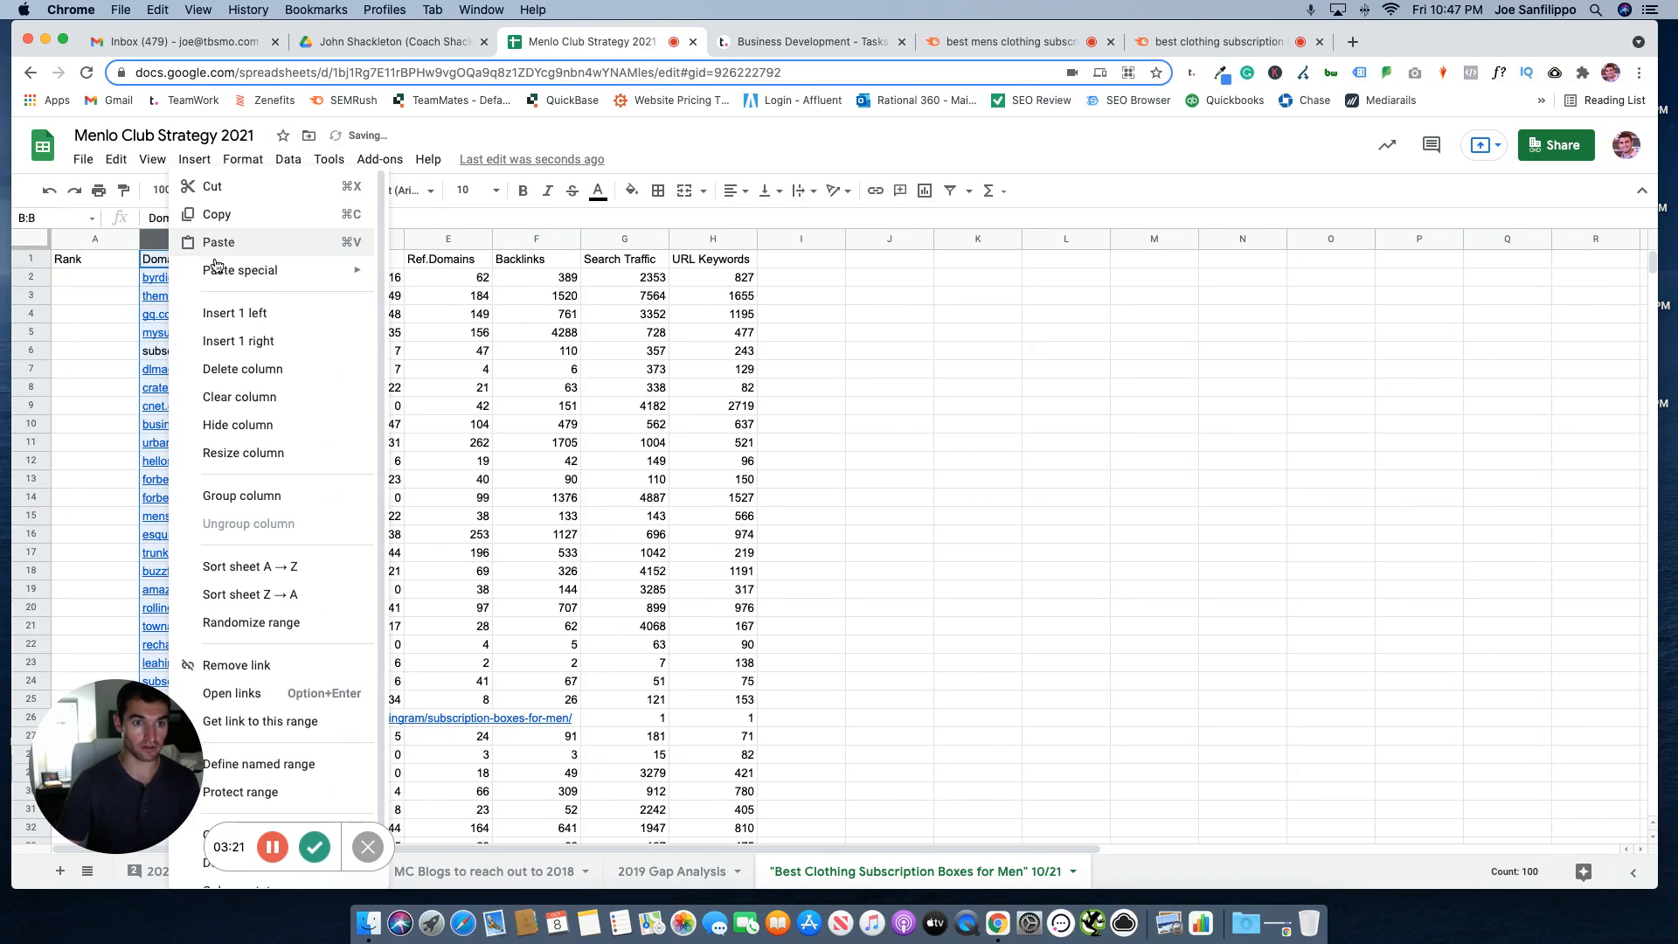
click(99, 265)
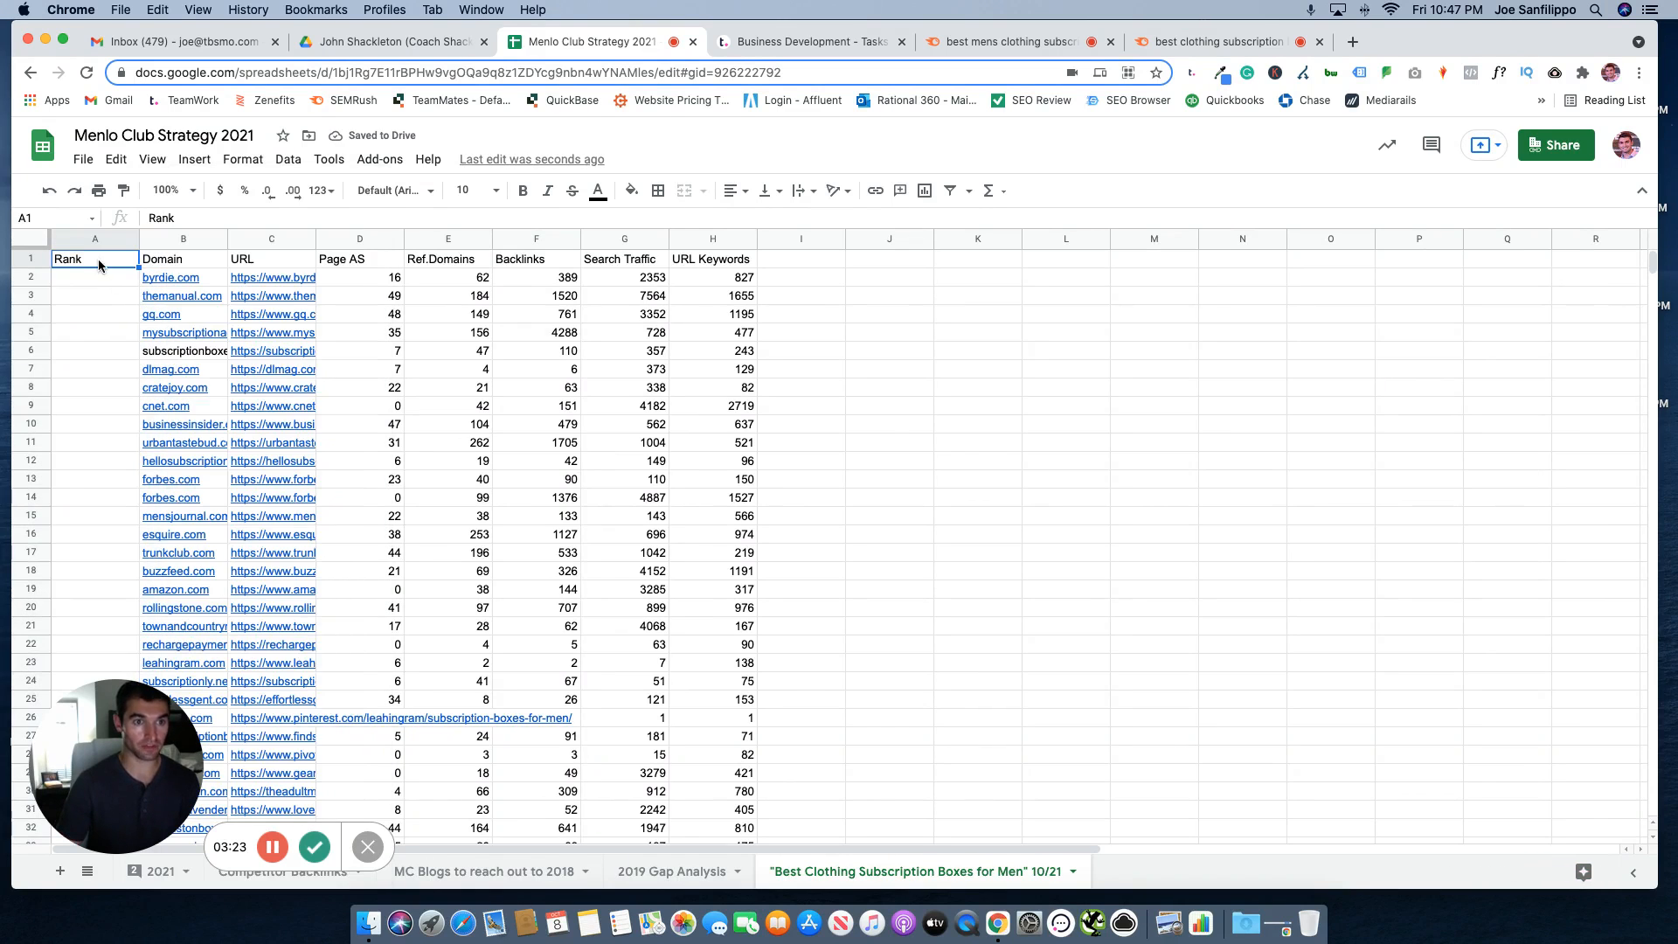
Step: Enter the ranks 1, 2 and 3 in cells A2 to A4 of the Rank column
click(102, 286)
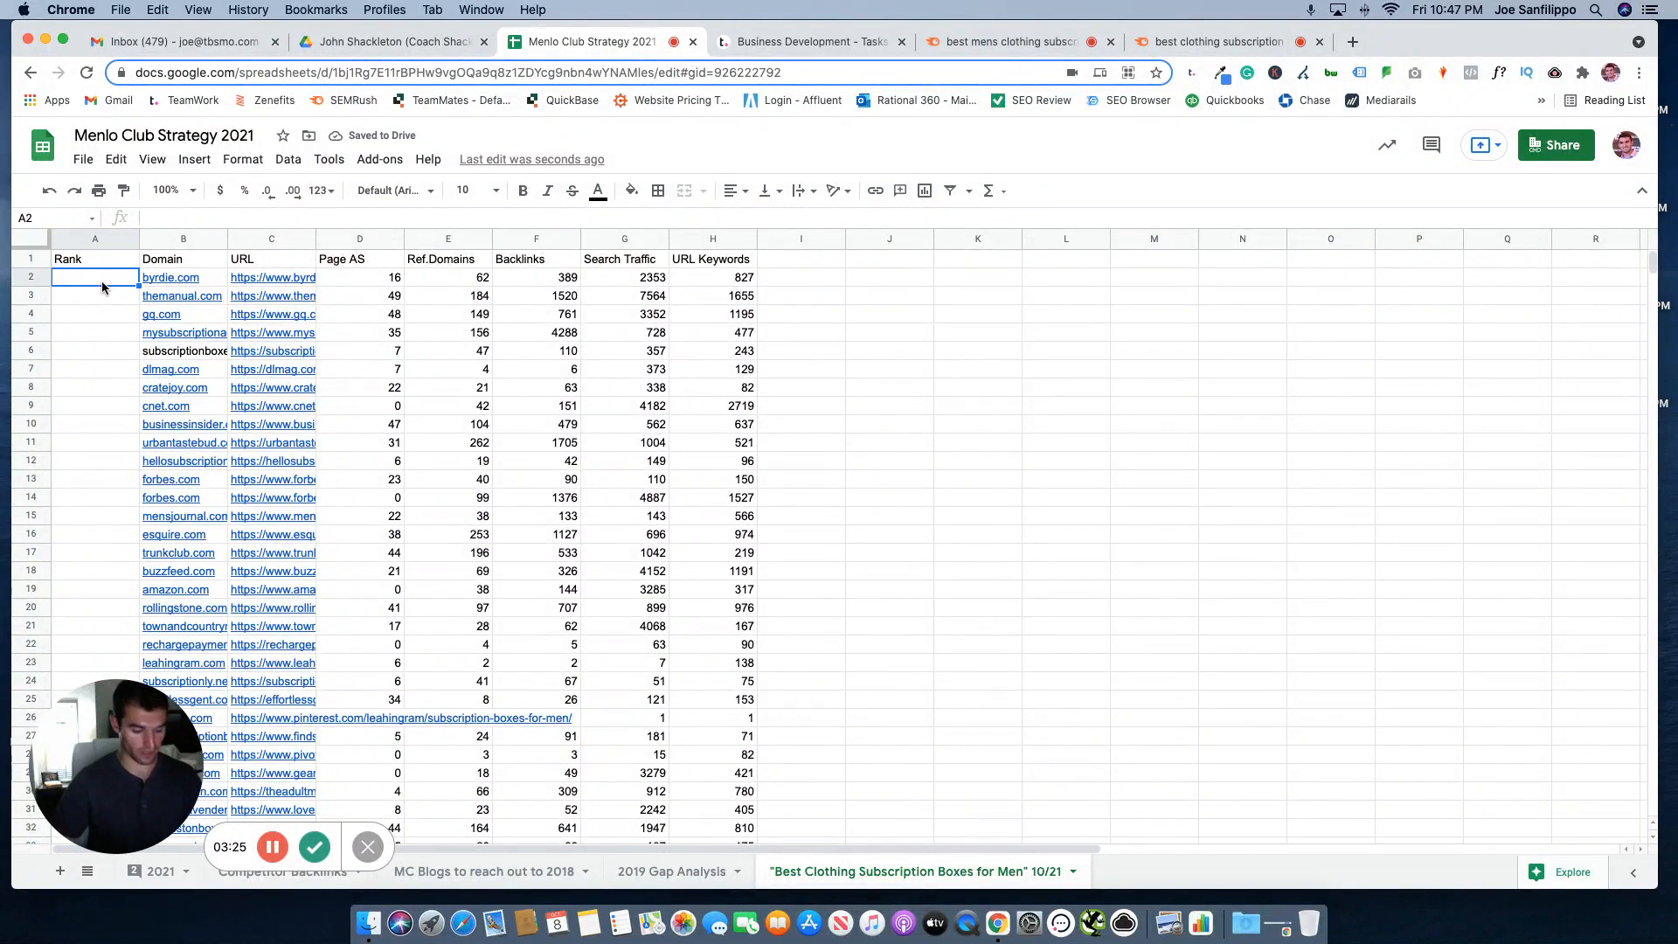
text(1)
key(Return)
text(2)
key(Return)
text(3)
key(Return)
Step: Extend the 1, 2, 3 series down the Rank column through row 100
drag(118, 284, 131, 314)
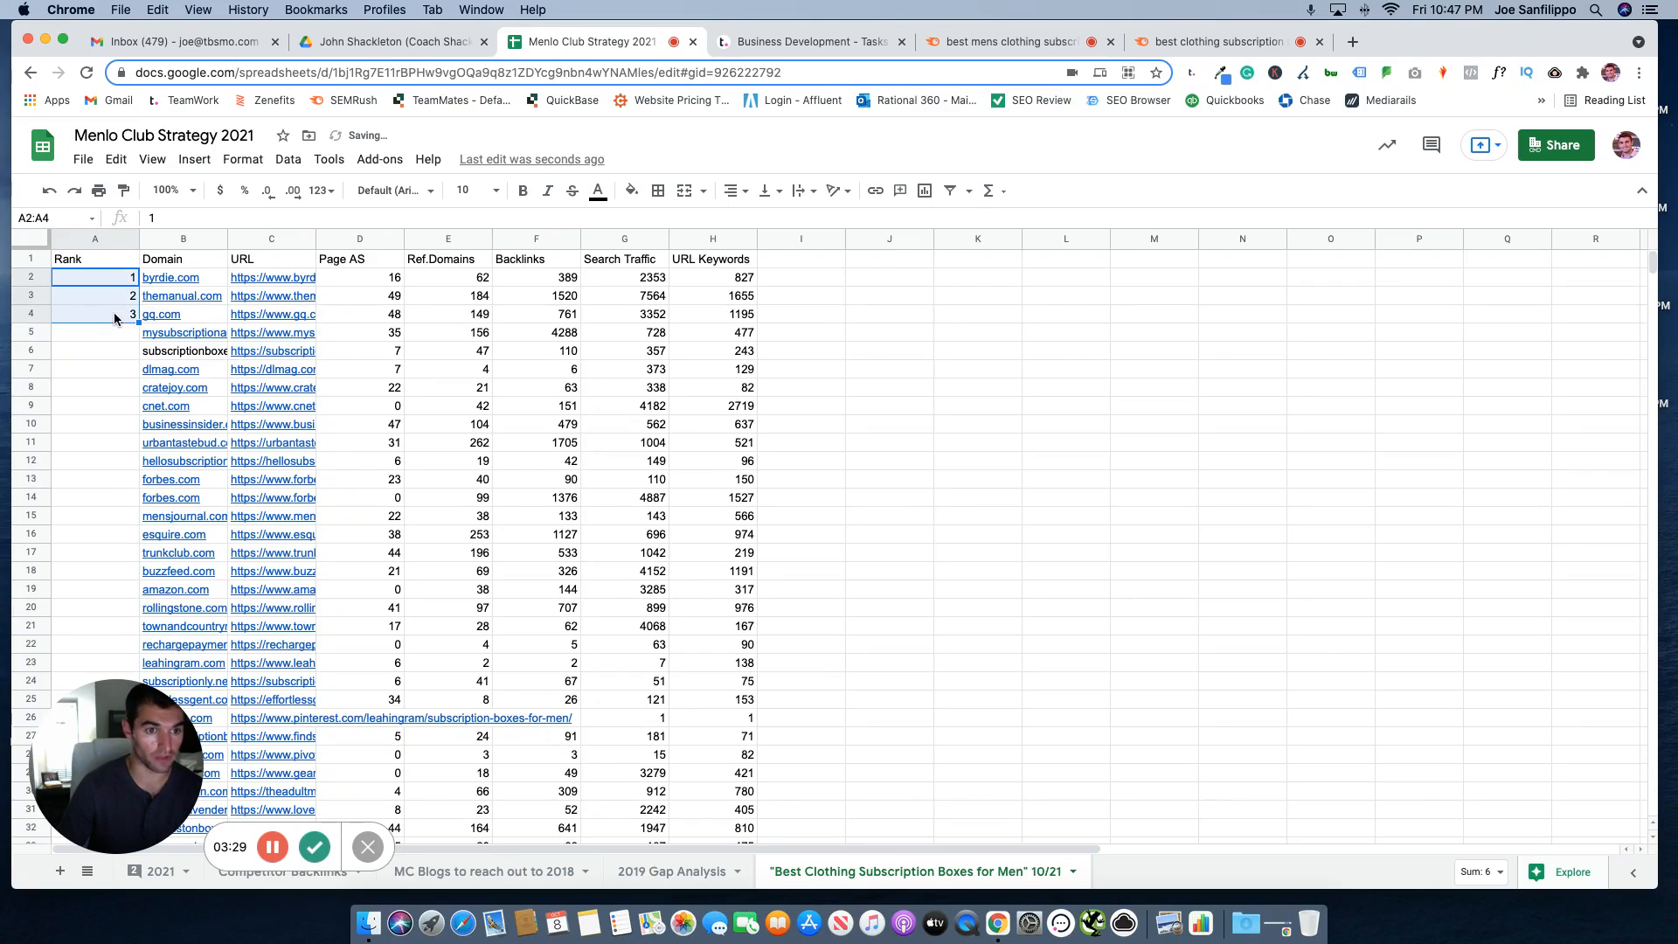
drag(123, 280, 109, 335)
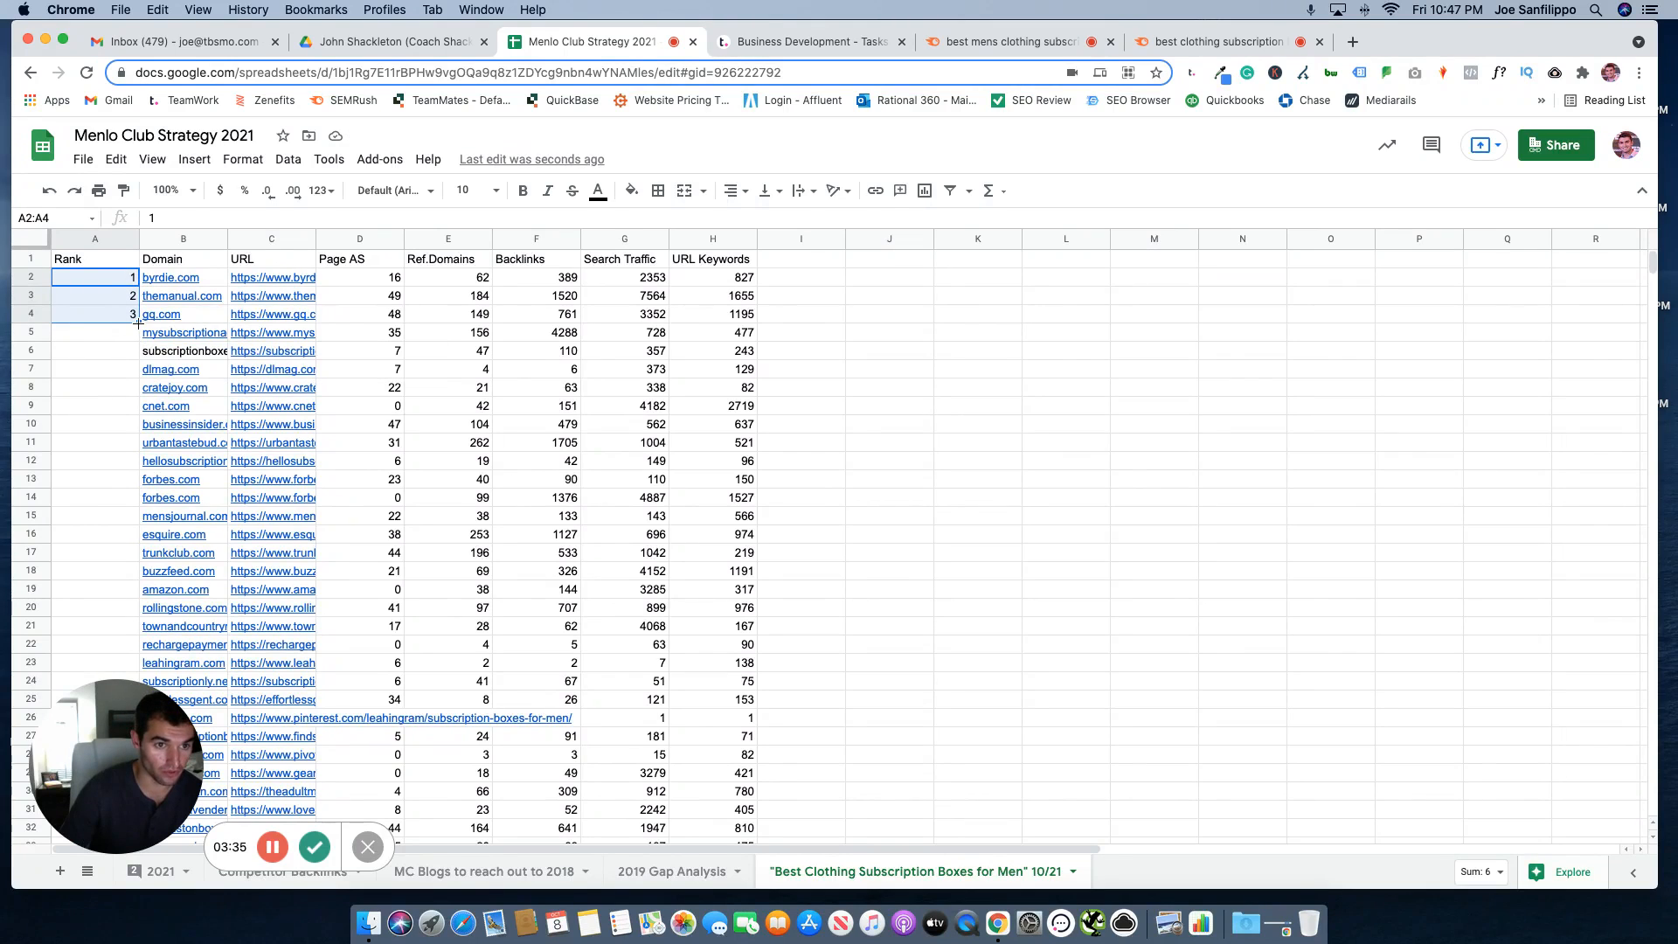
drag(138, 322, 104, 514)
scroll(113, 420, up, 20)
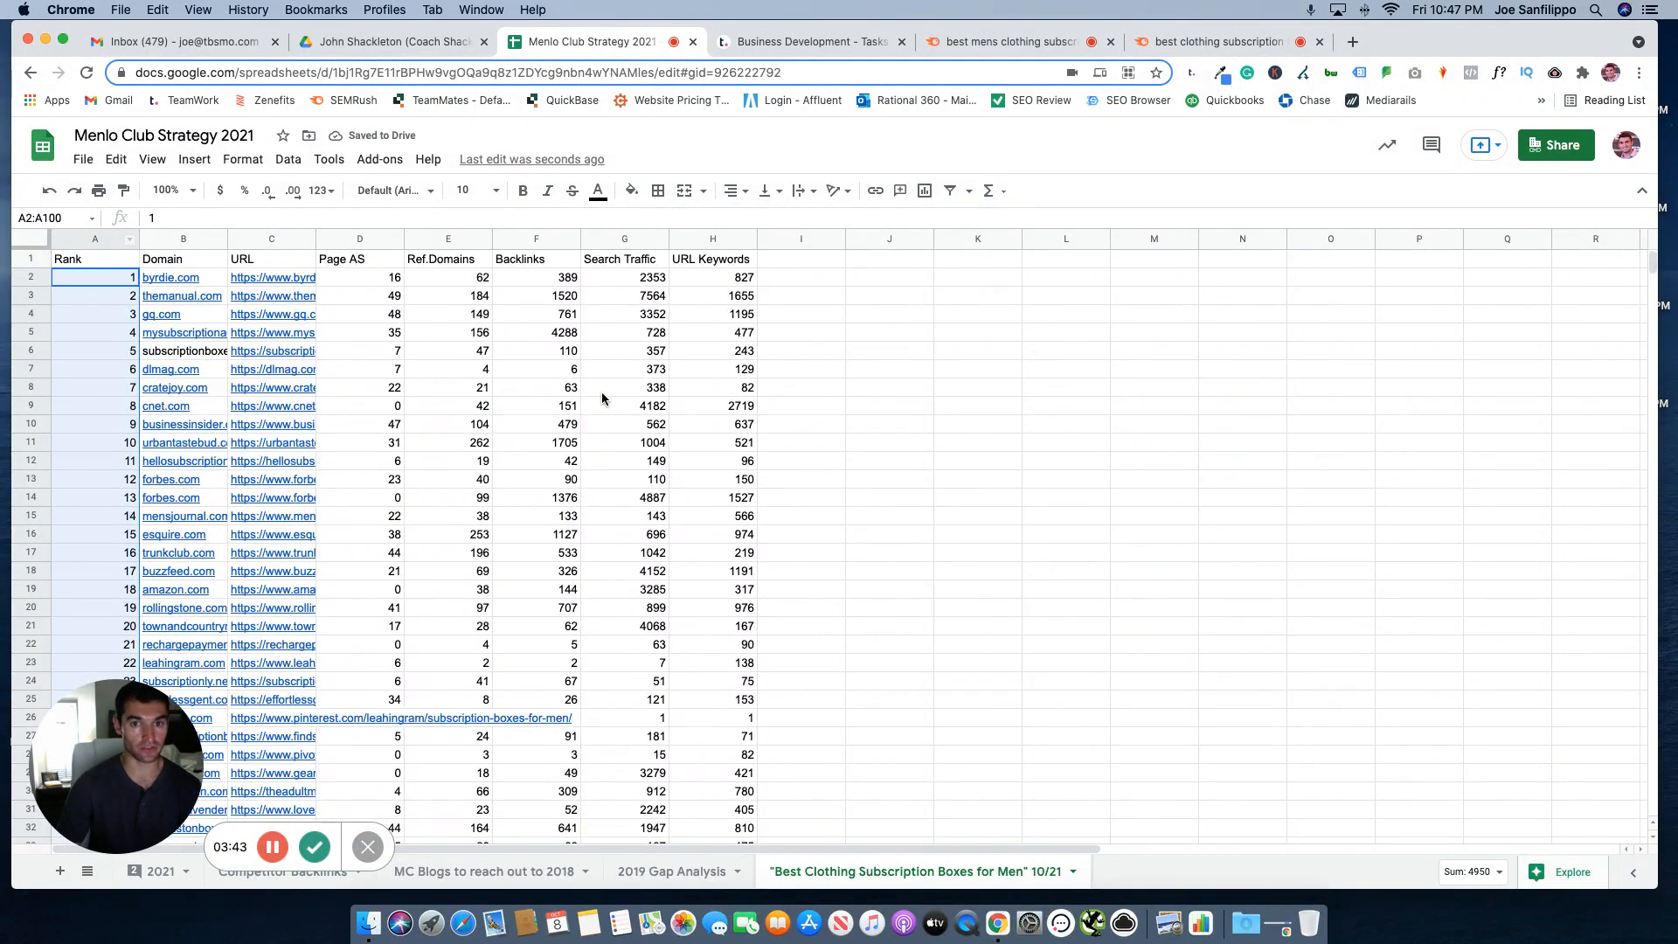
Step: Create a filter across the entire sheet
click(26, 239)
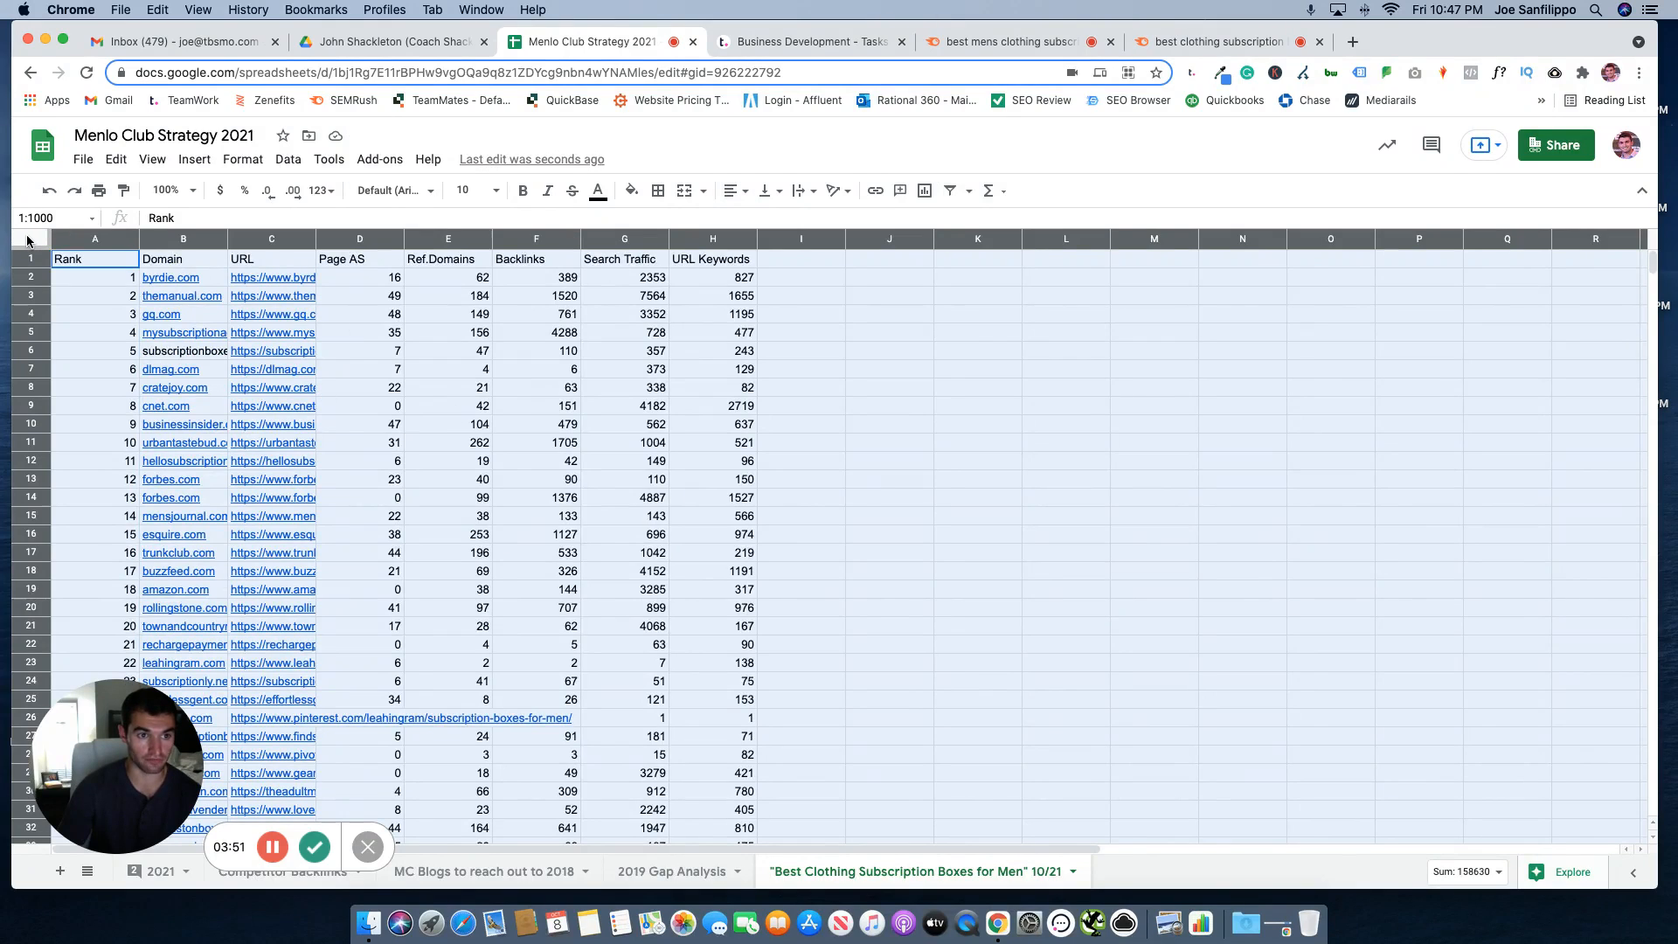
click(950, 190)
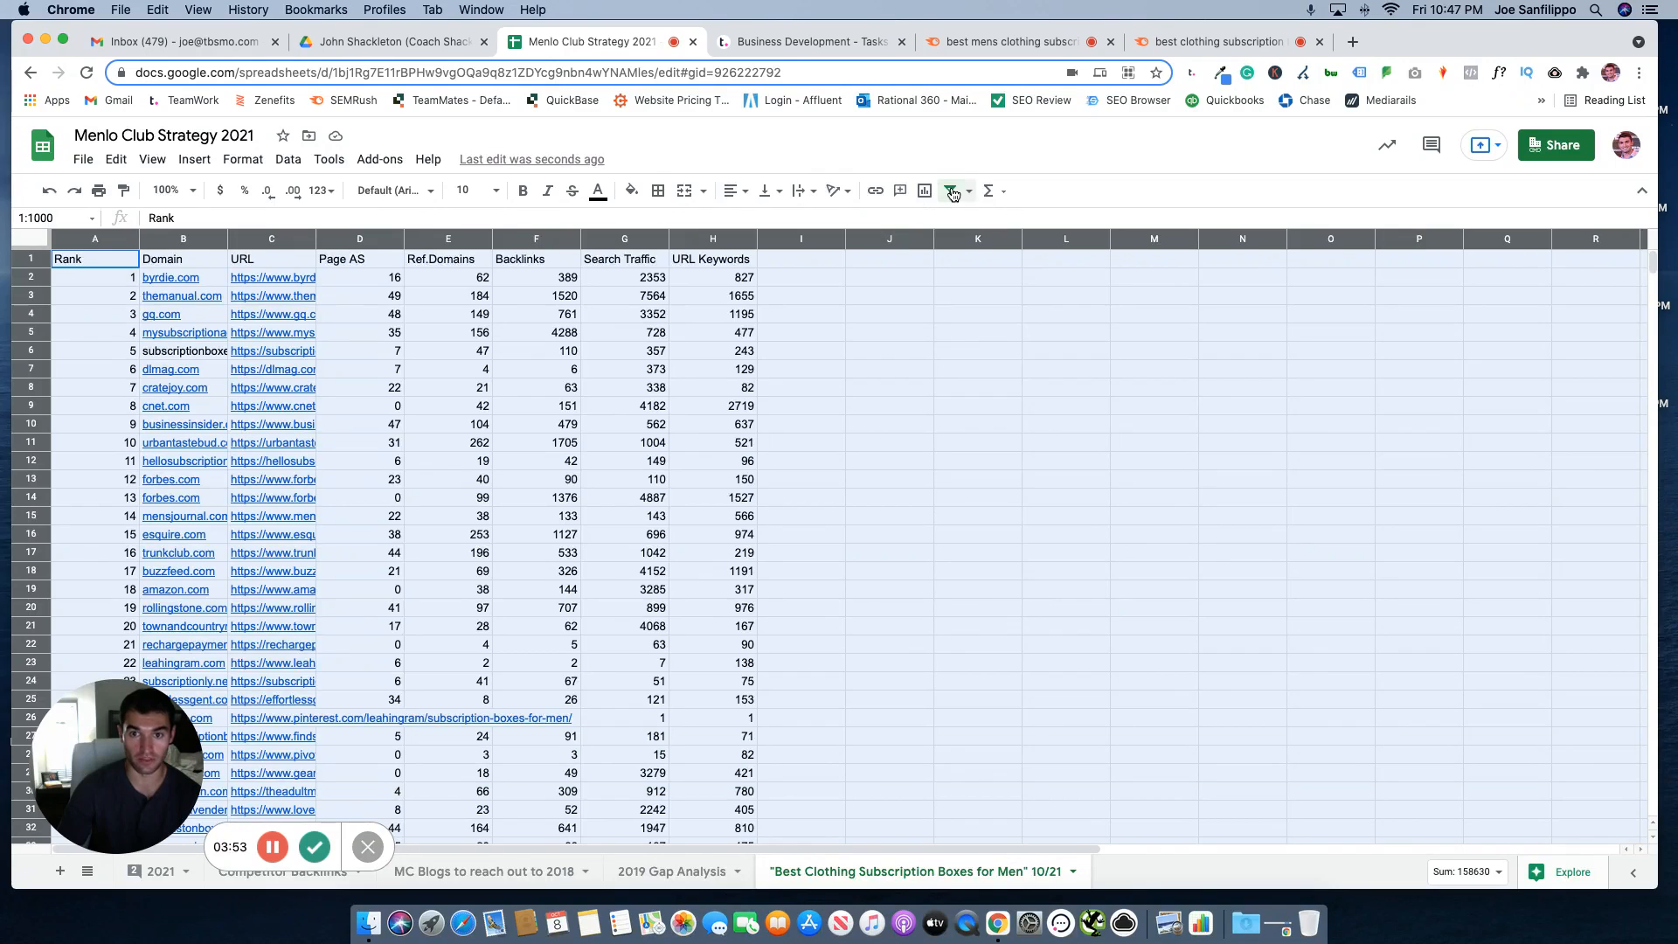
click(776, 317)
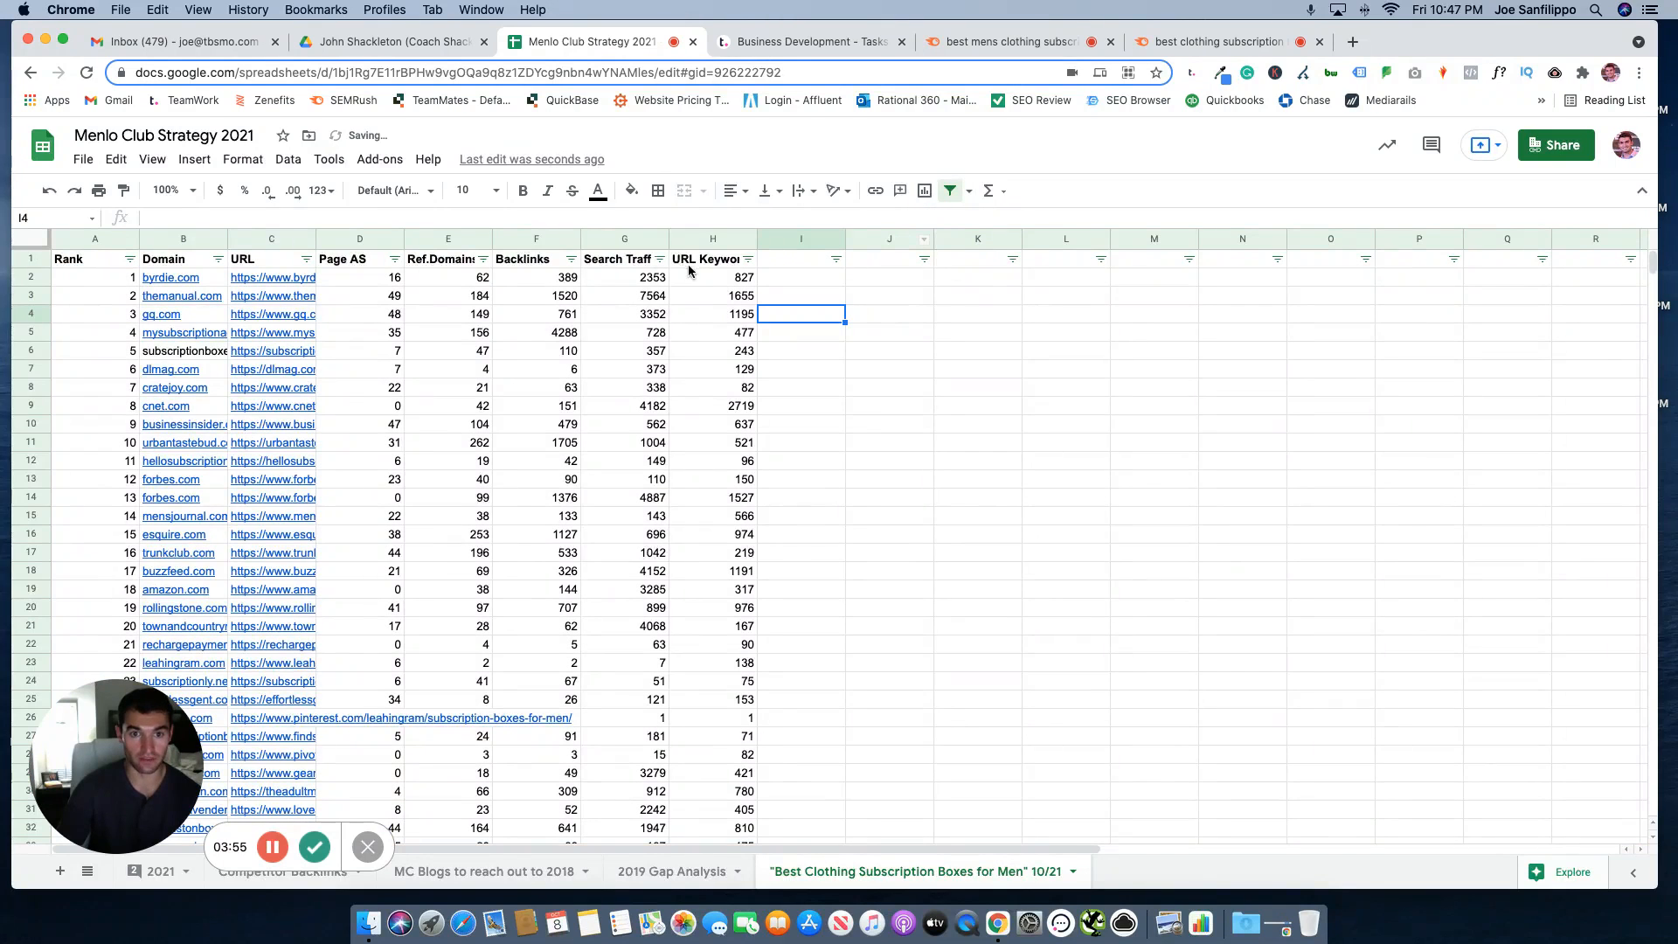
Step: Sort the sheet by Search Traffic in descending (Z → A) order and review the ranks of the highest-traffic pages
click(660, 260)
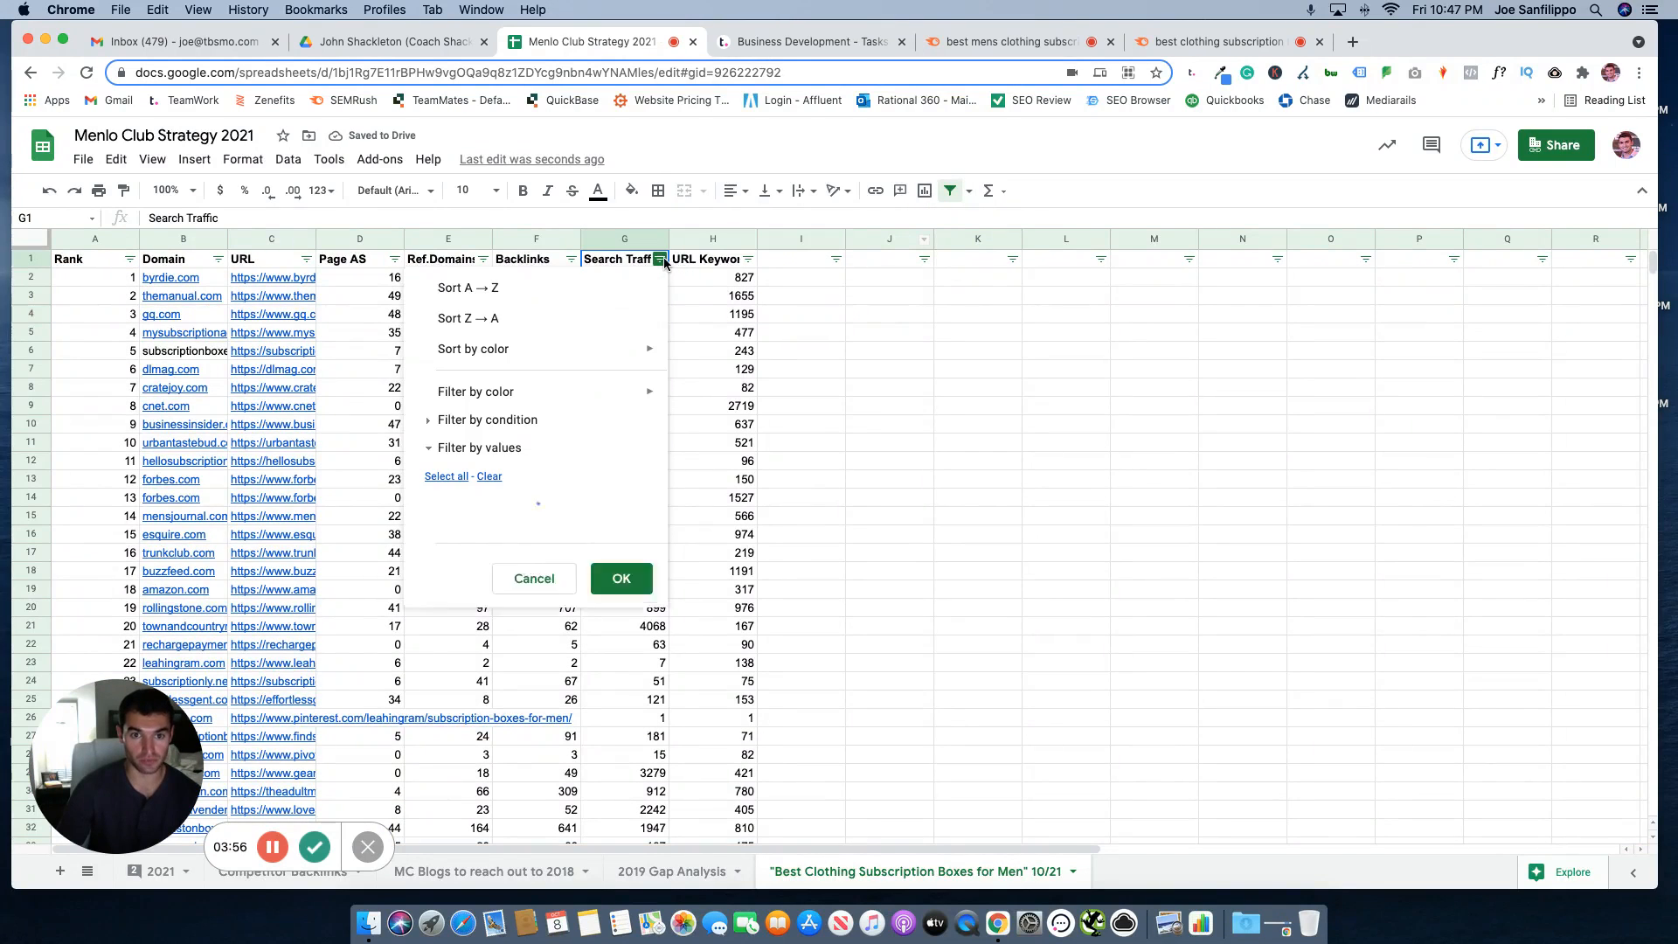
click(569, 317)
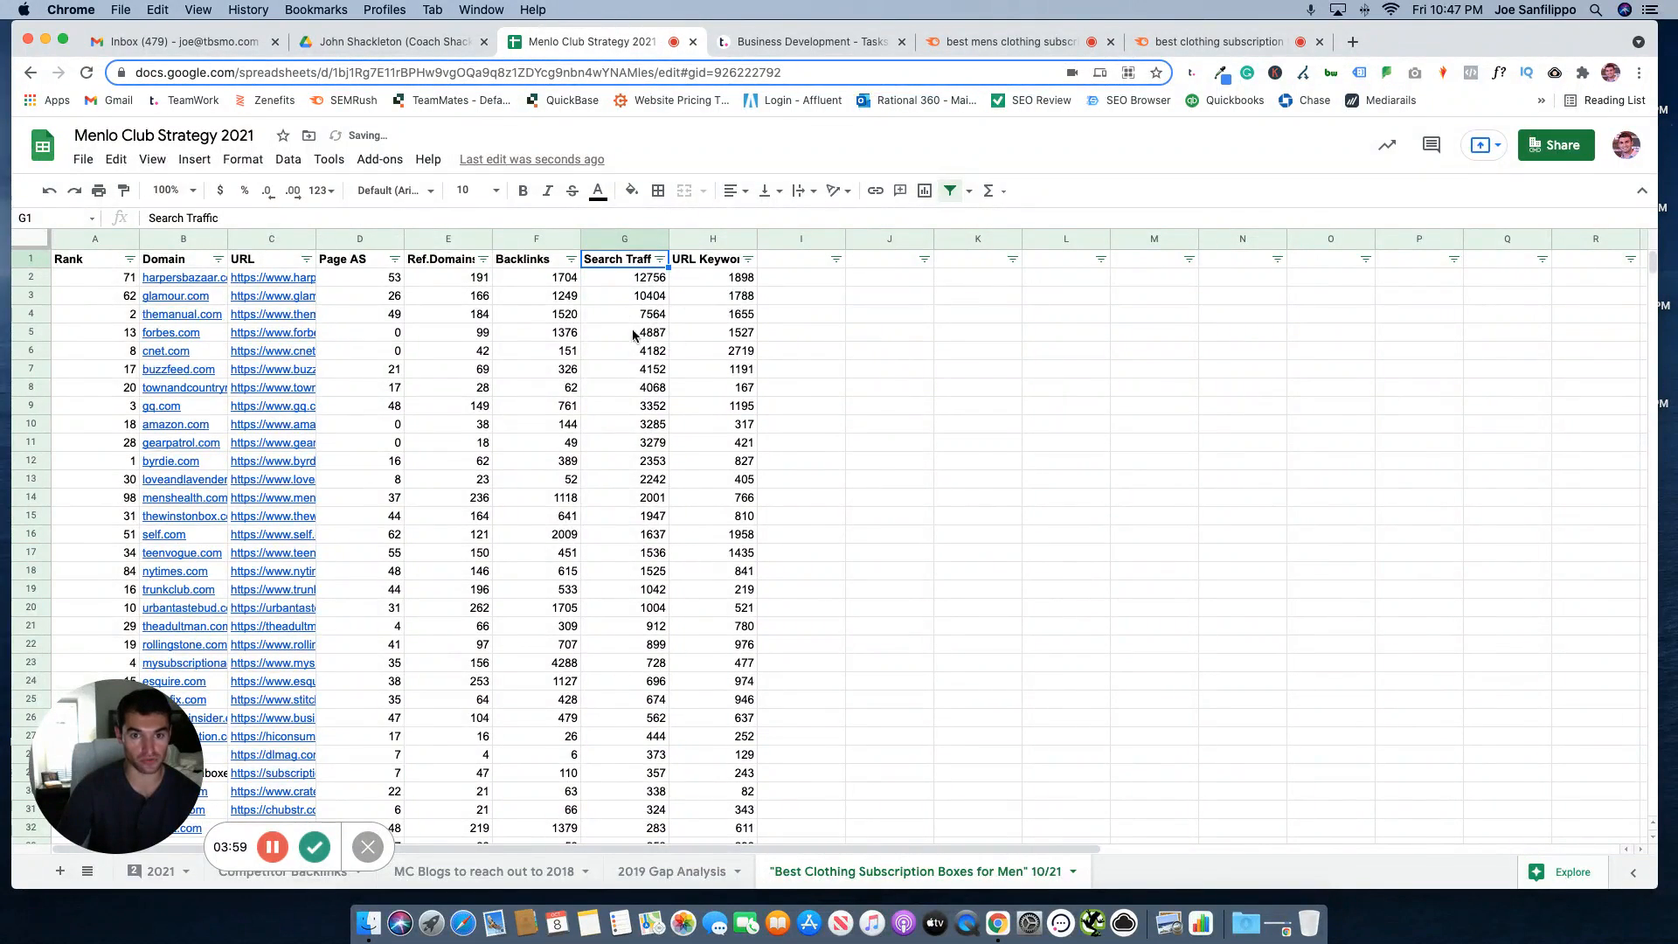
drag(115, 280, 111, 407)
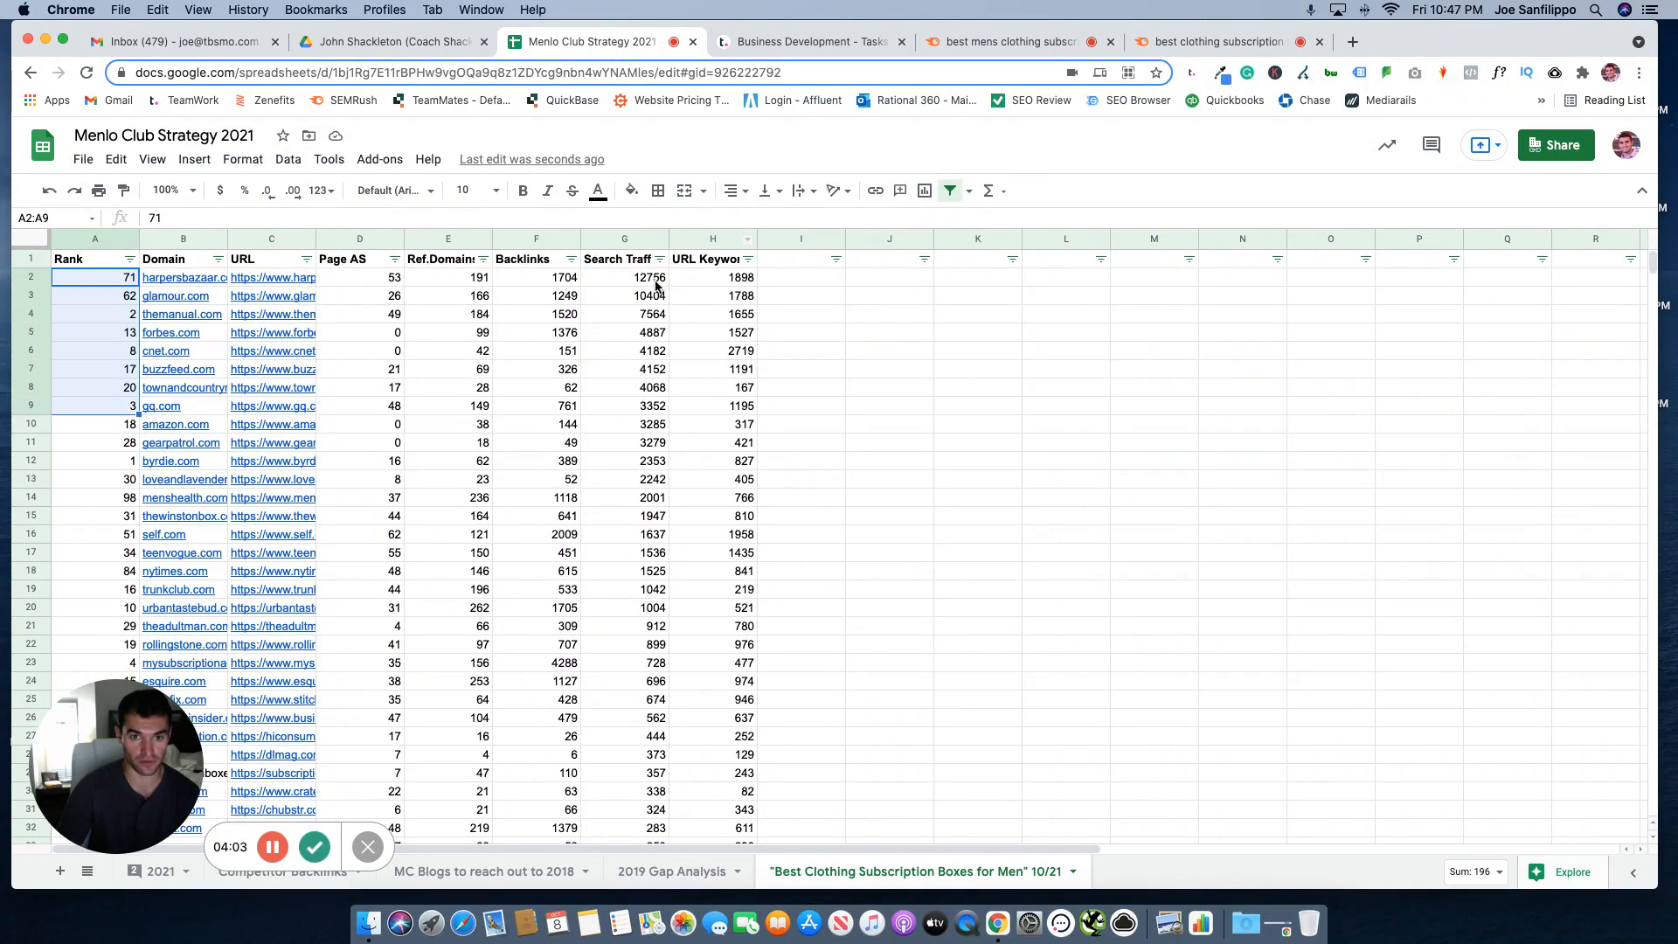
Step: Sort the sheet by the Rank column in ascending (A → Z) order
click(129, 260)
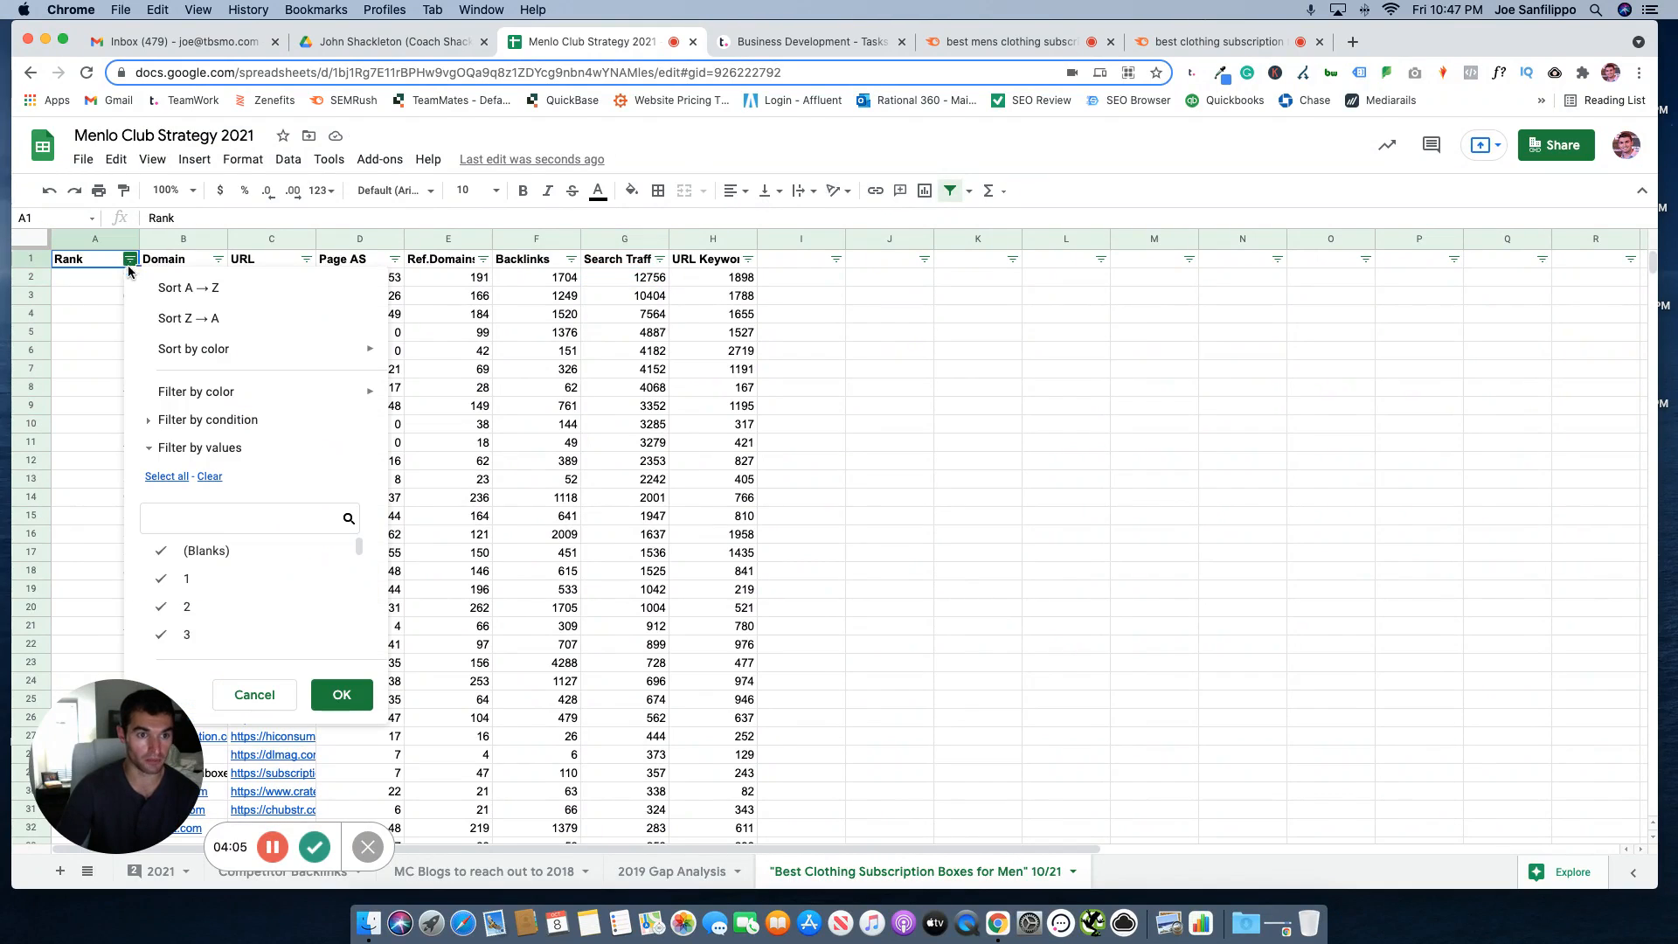
click(199, 292)
click(447, 333)
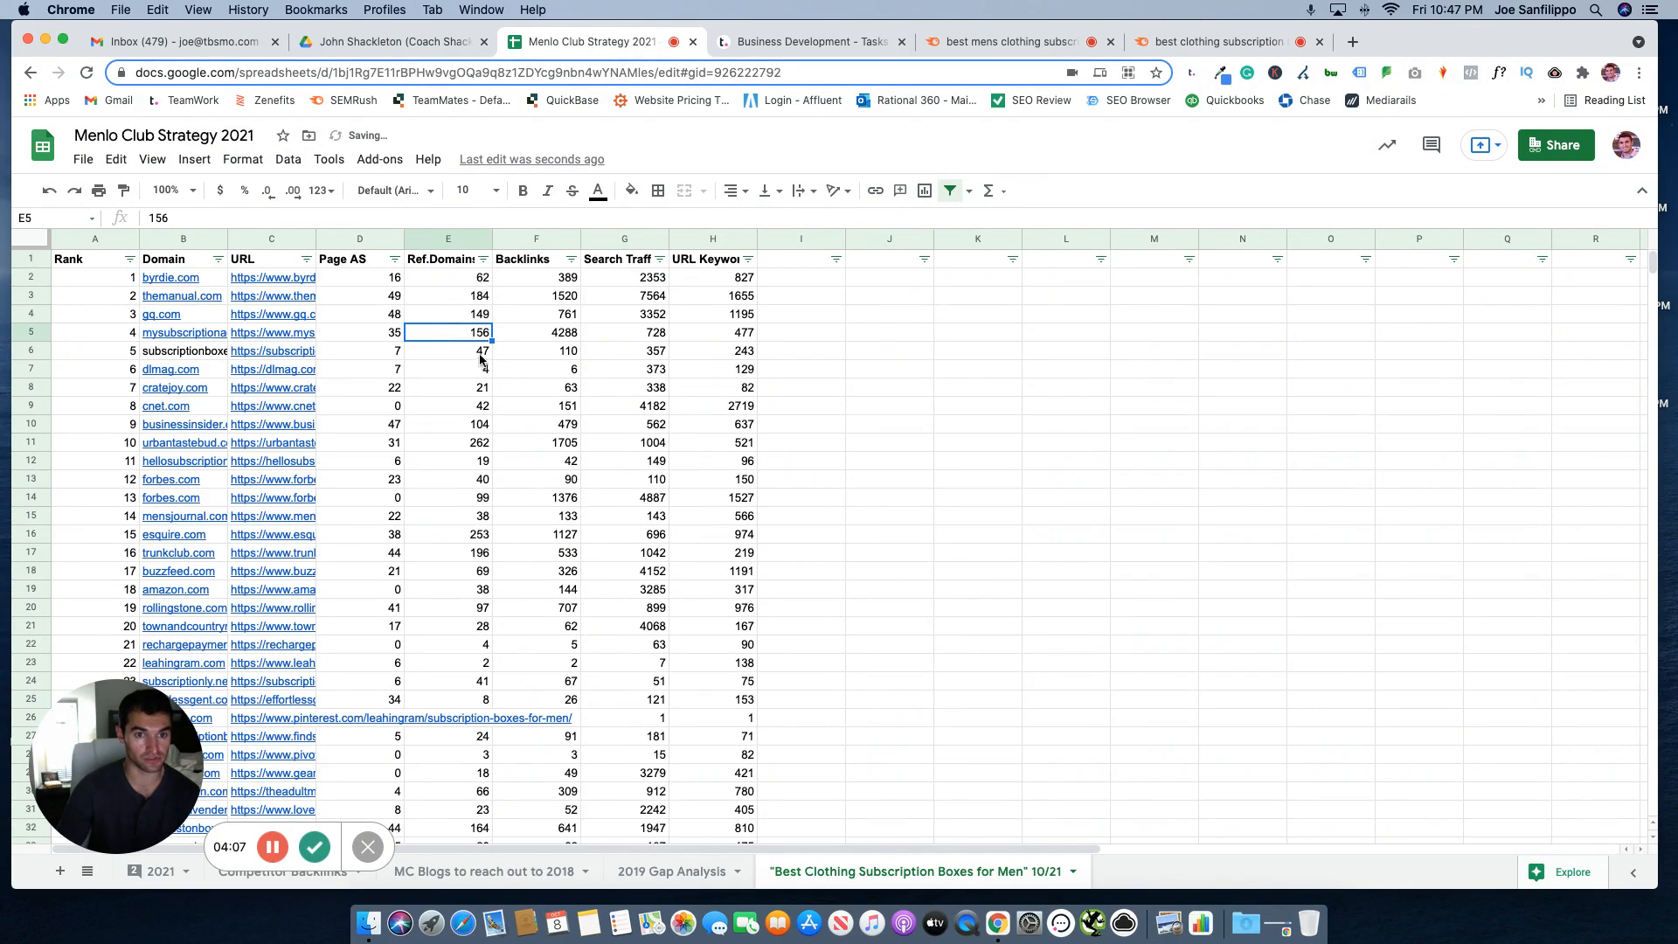
Step: Freeze the header row and check that it stays in place while scrolling
click(32, 259)
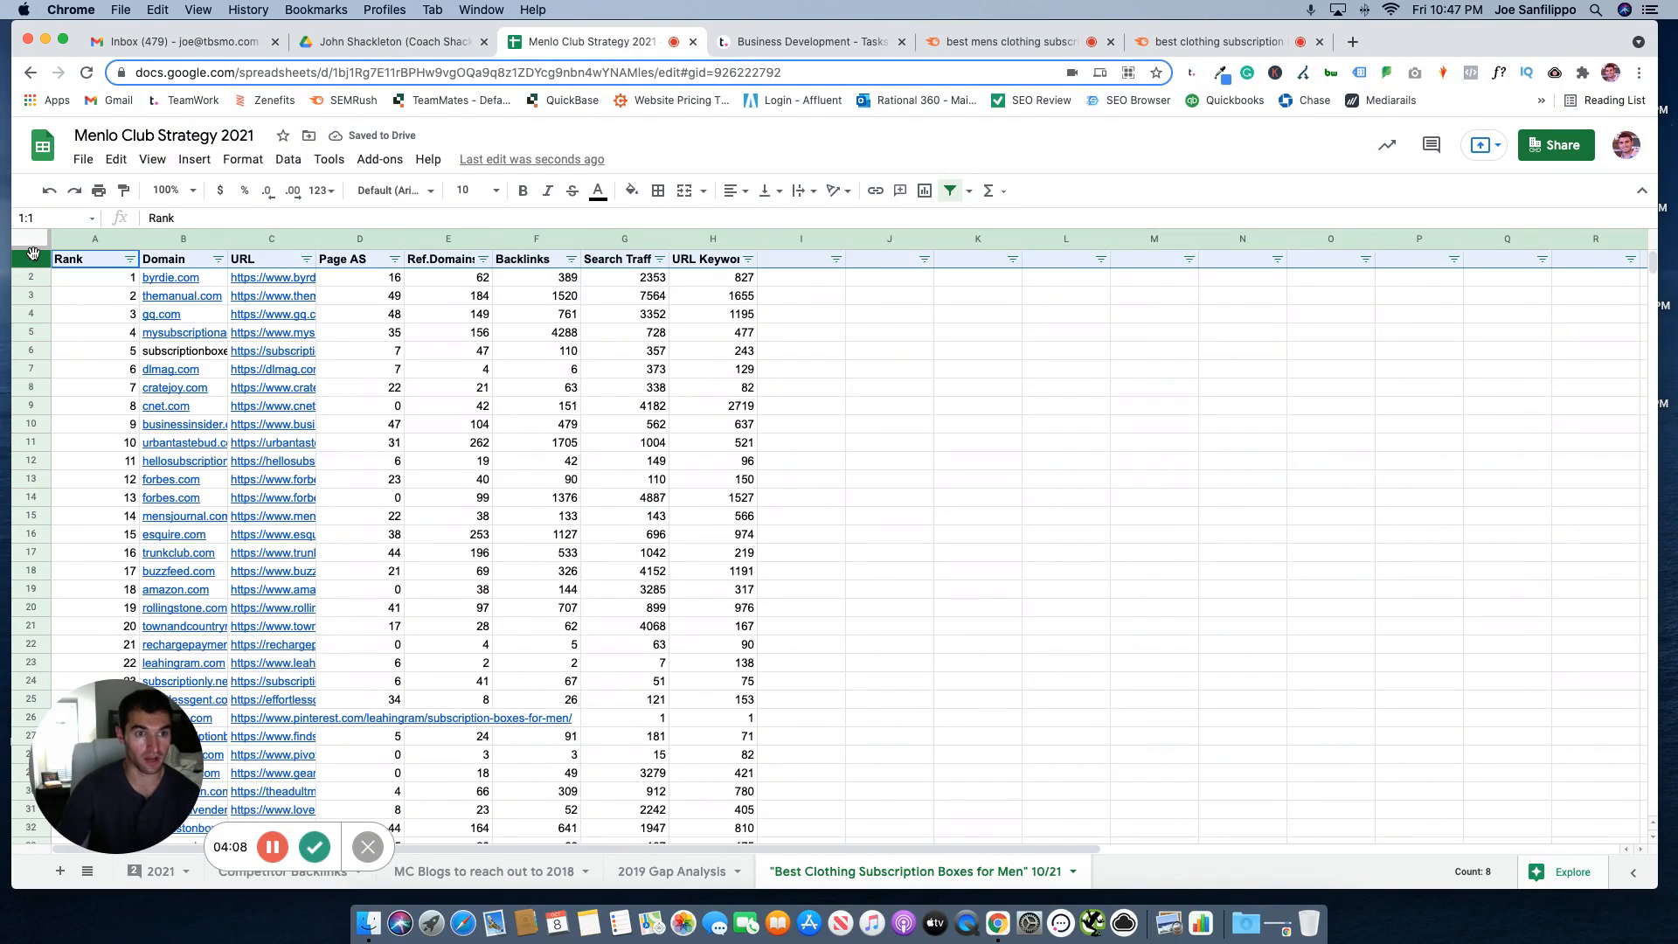
click(152, 160)
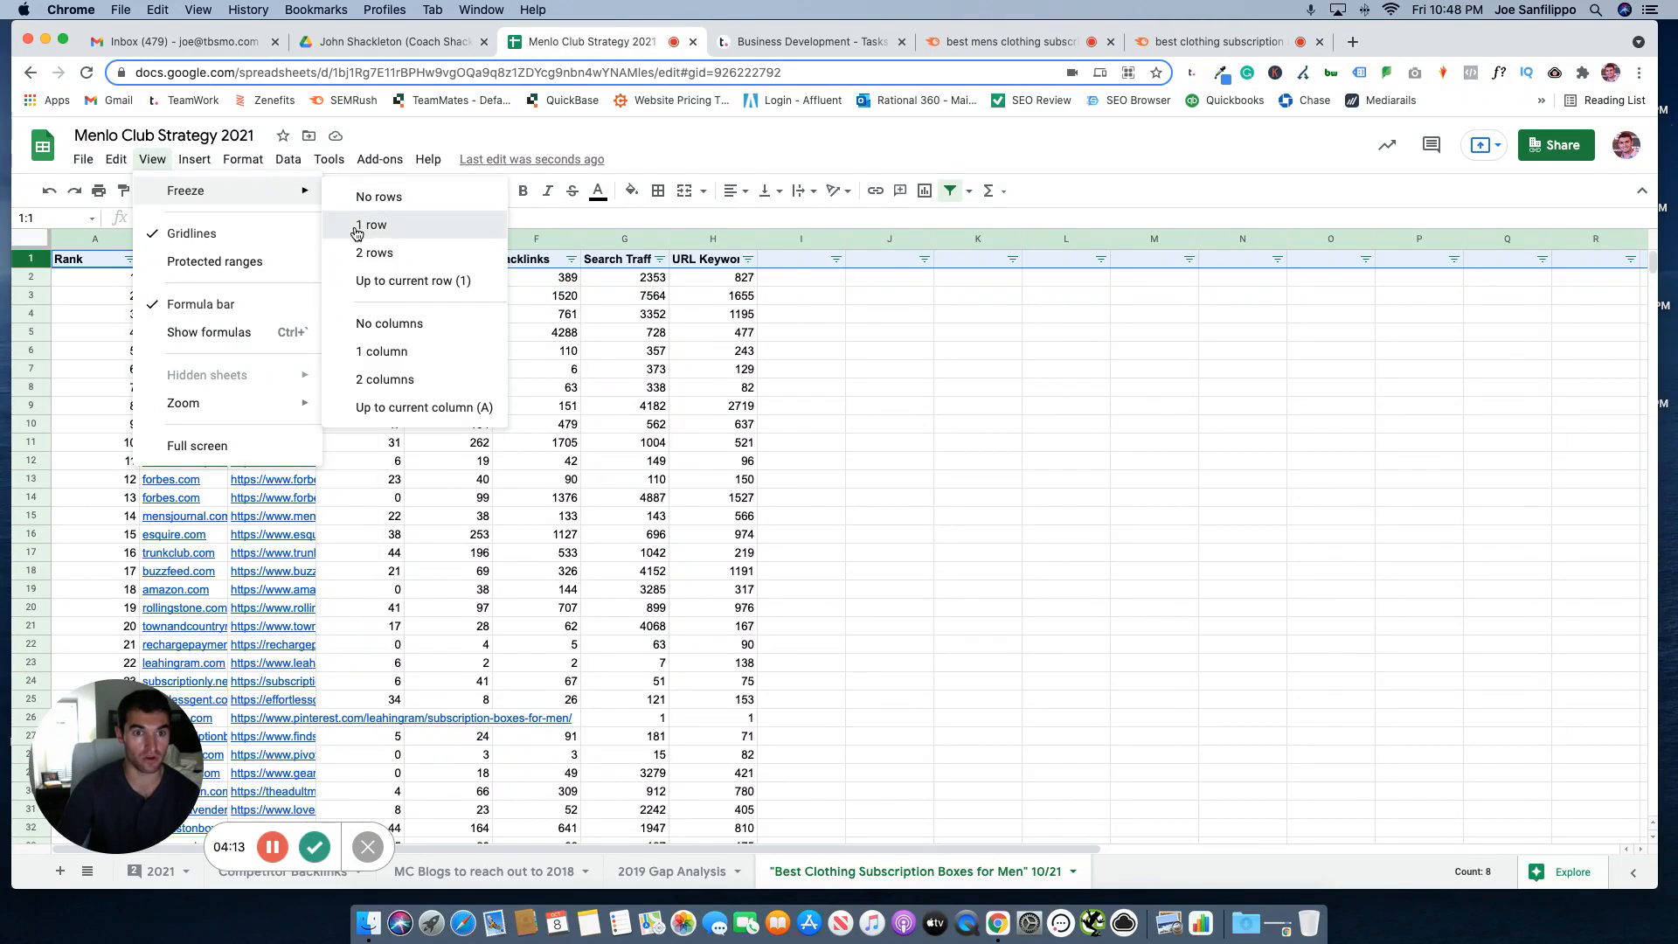
click(358, 225)
click(584, 481)
scroll(584, 481, down, 5)
scroll(584, 481, up, 5)
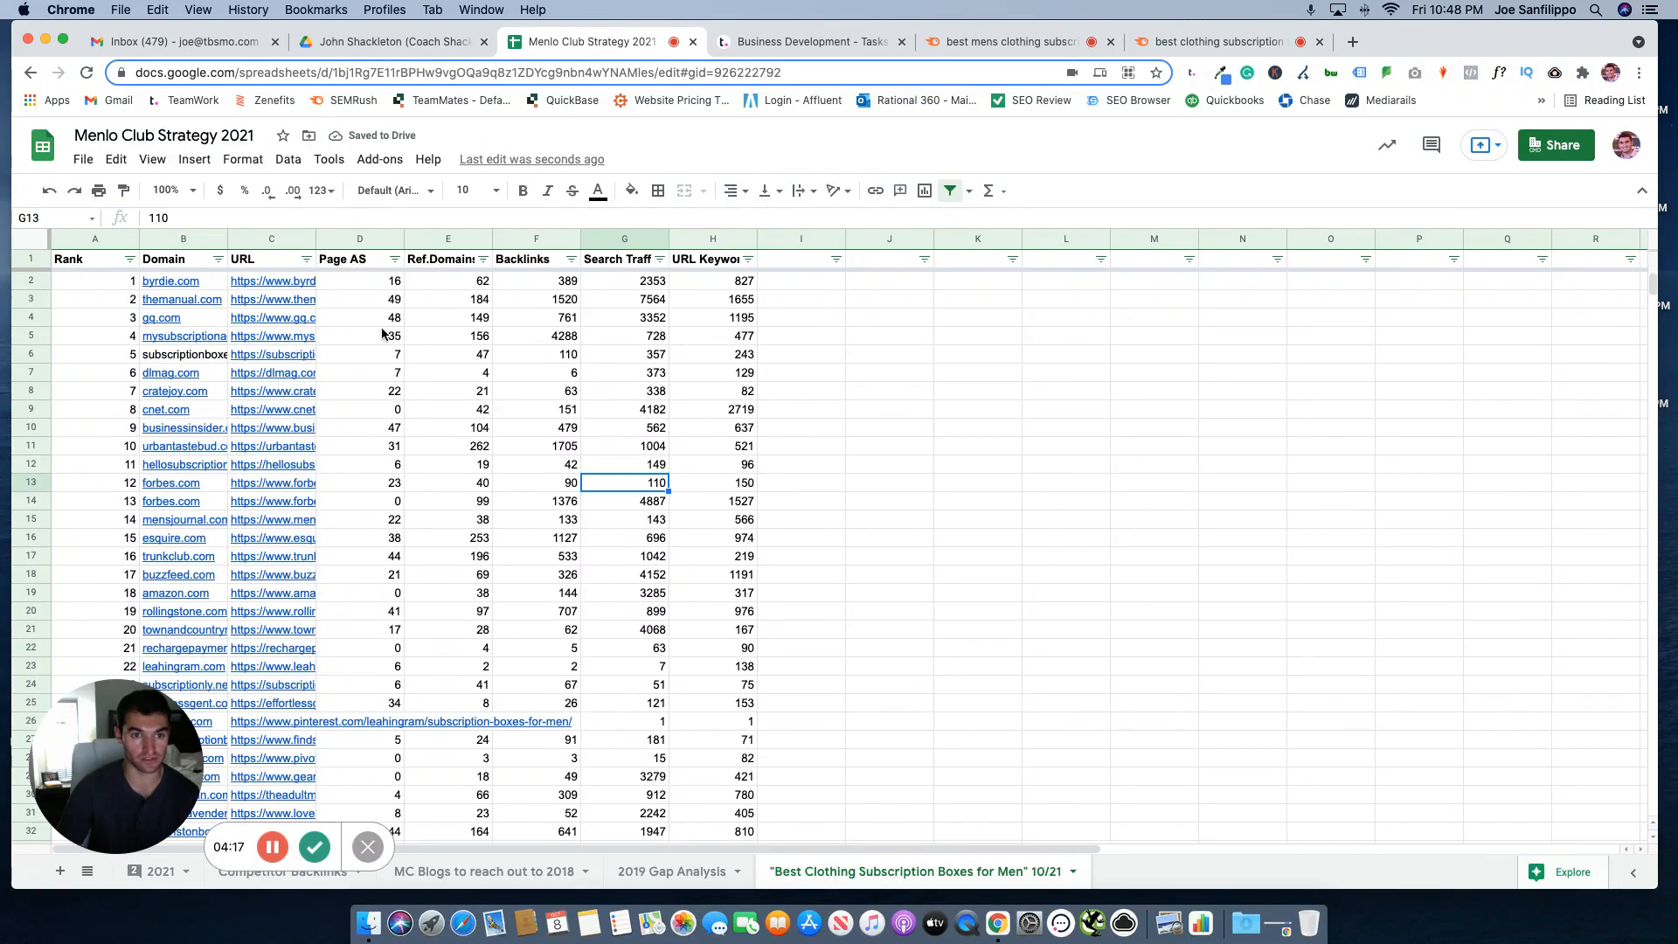
Step: Wrap the text of the header row
click(31, 258)
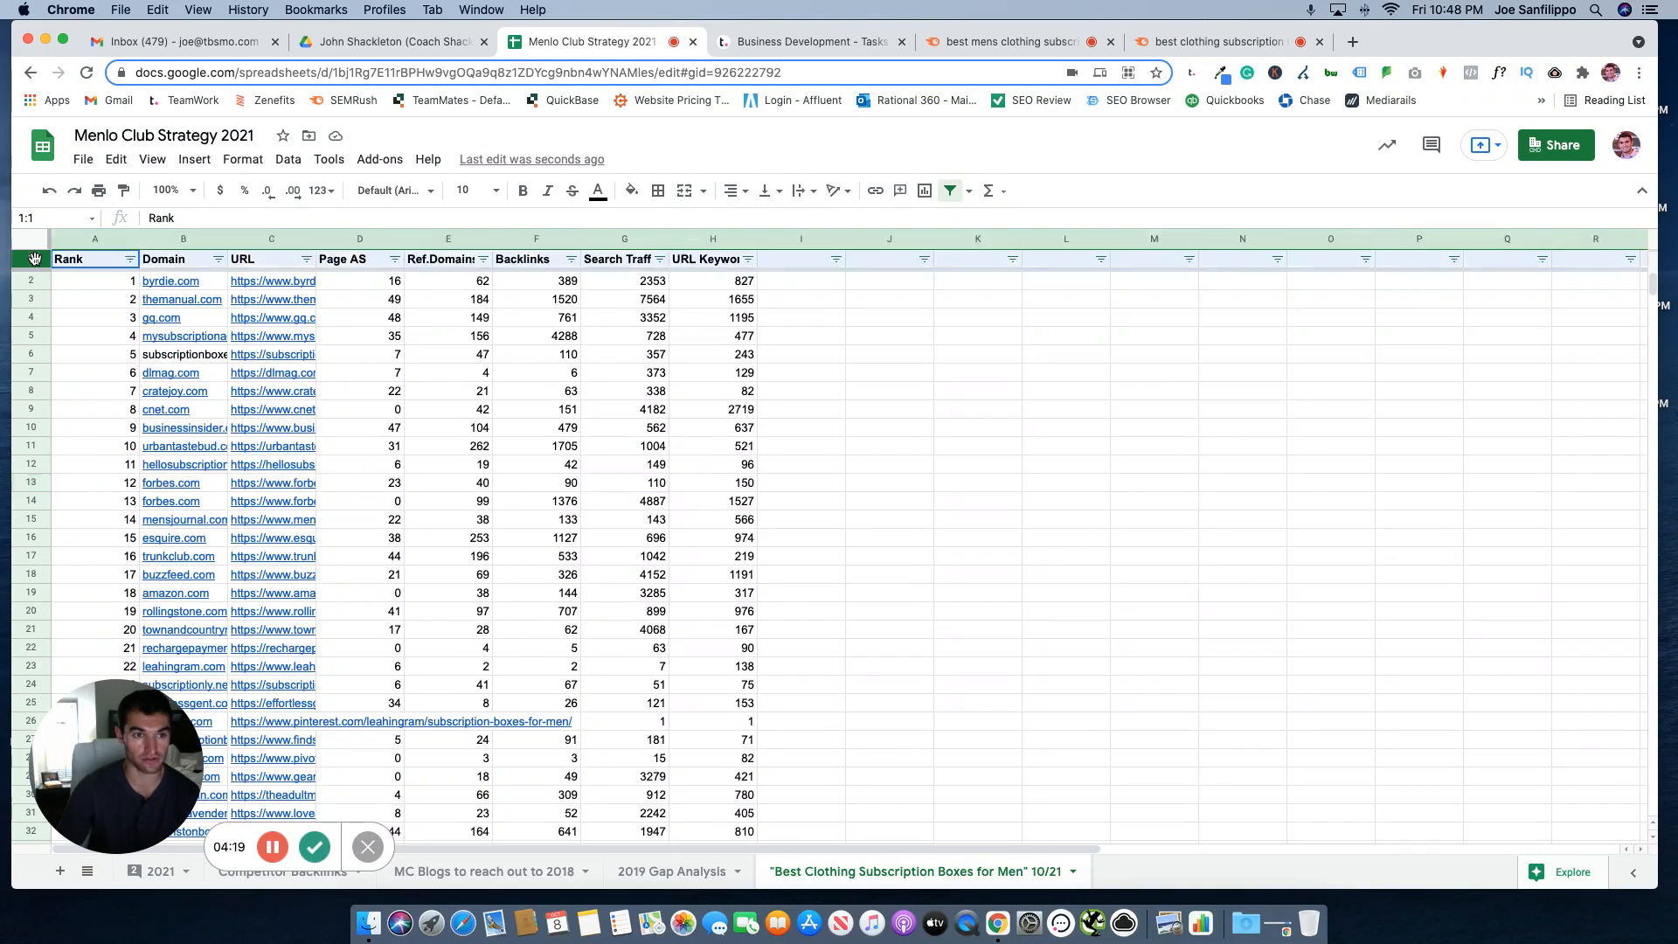
click(802, 190)
click(824, 221)
click(761, 334)
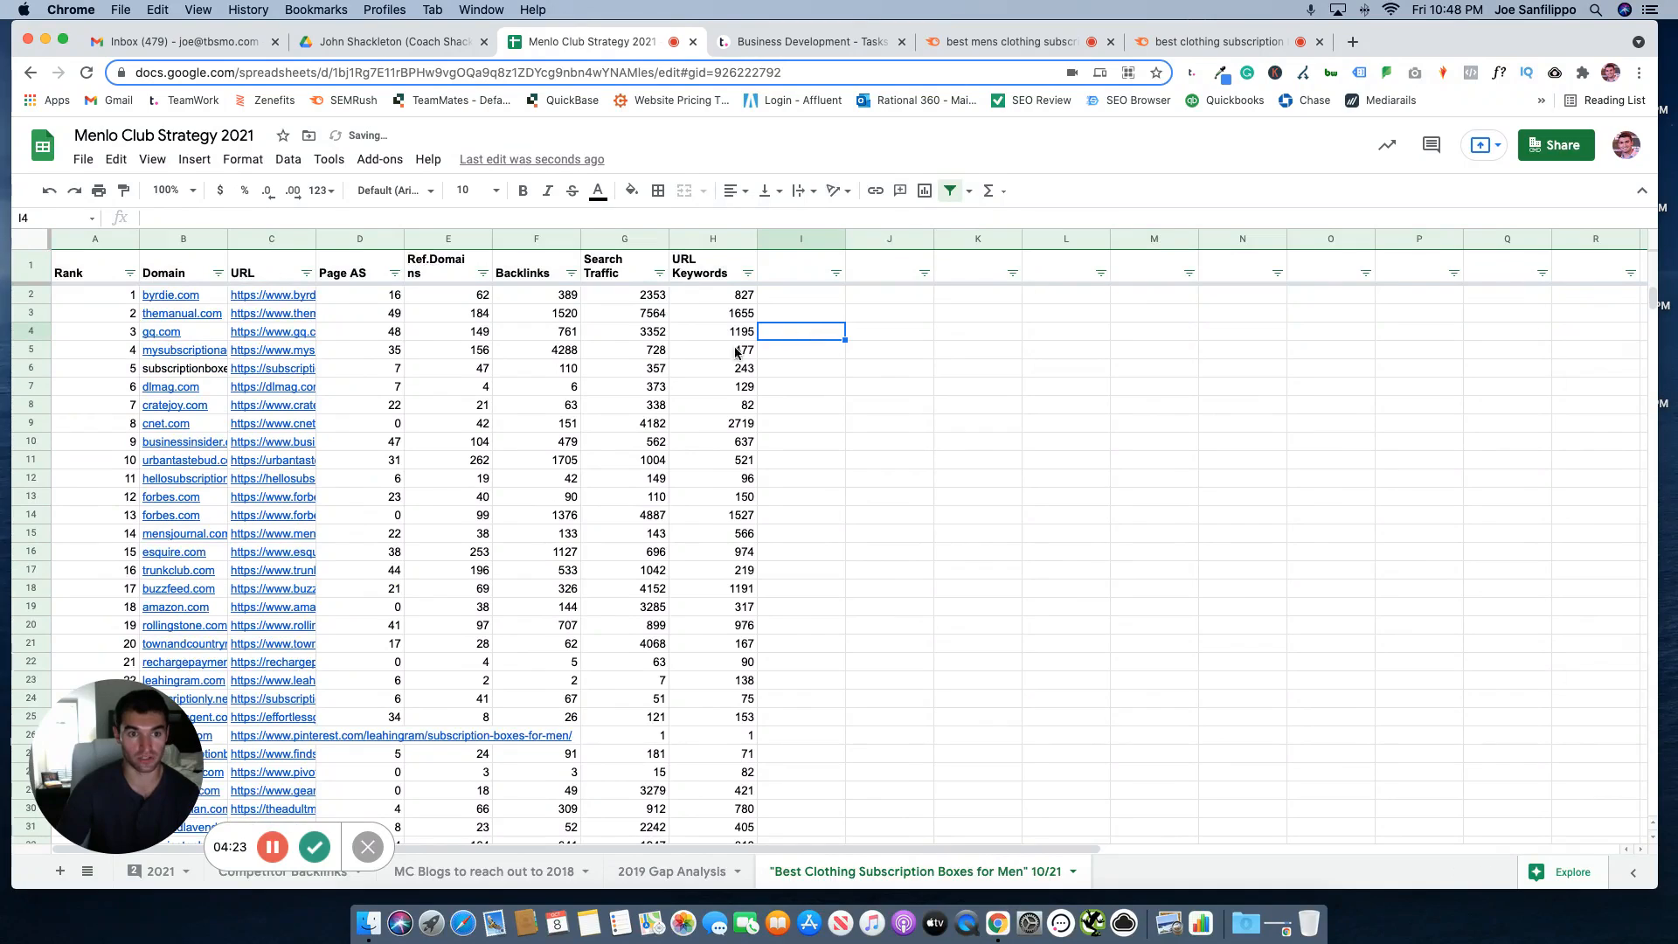
Step: Center the contents of the Rank column horizontally
click(87, 240)
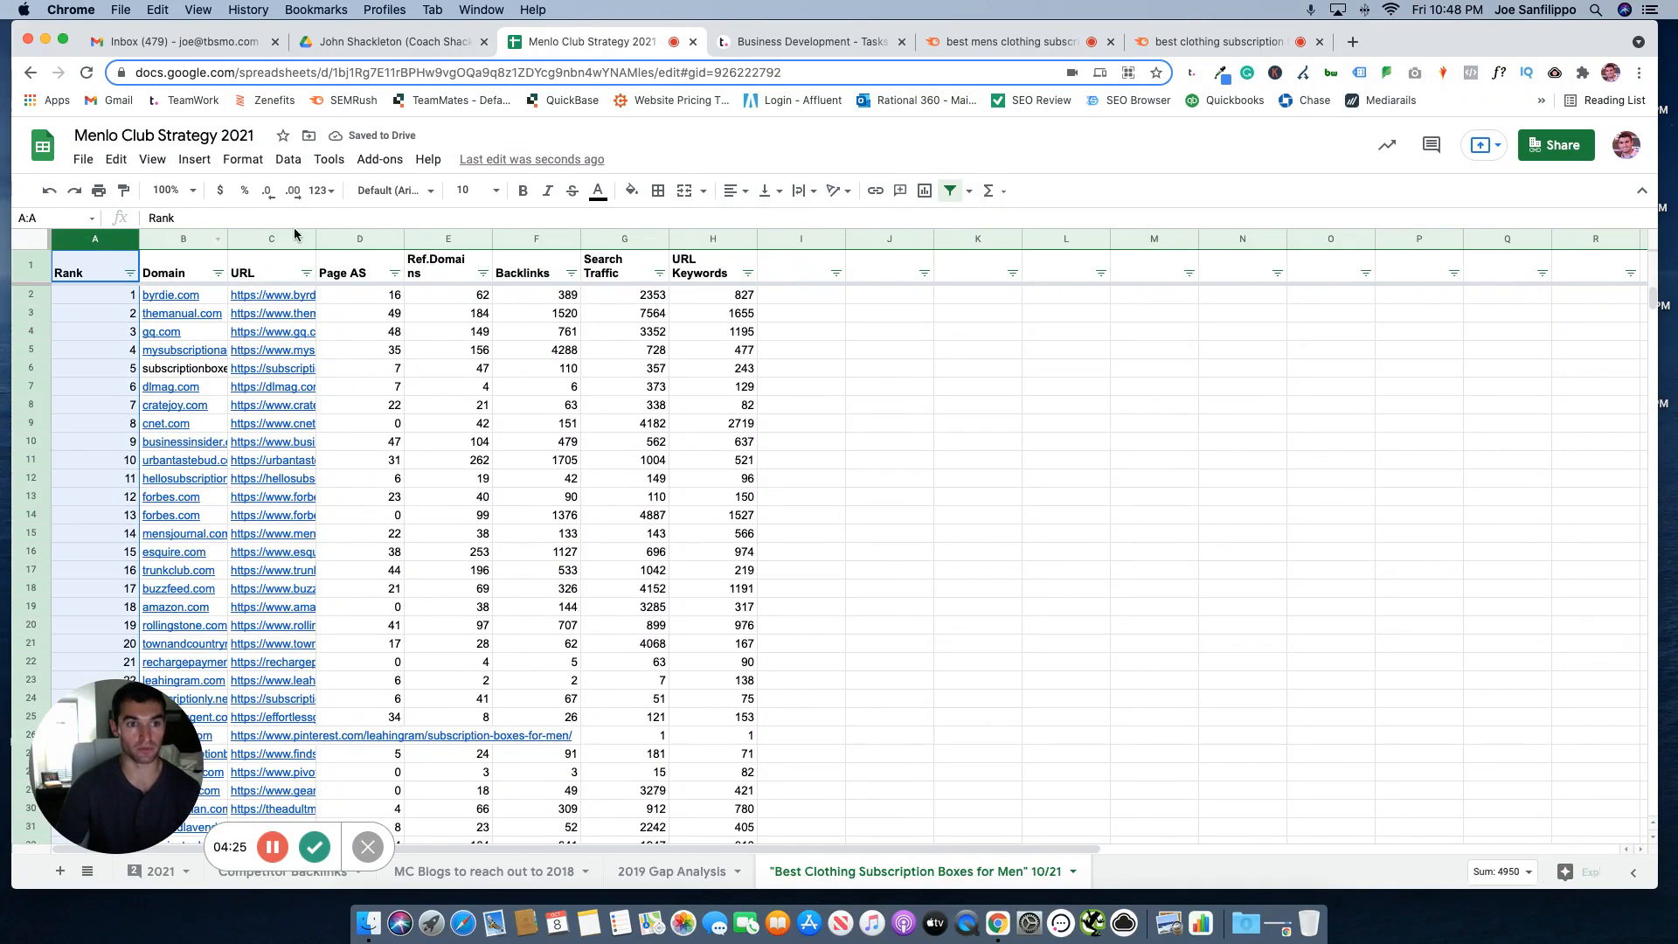
click(739, 191)
click(755, 226)
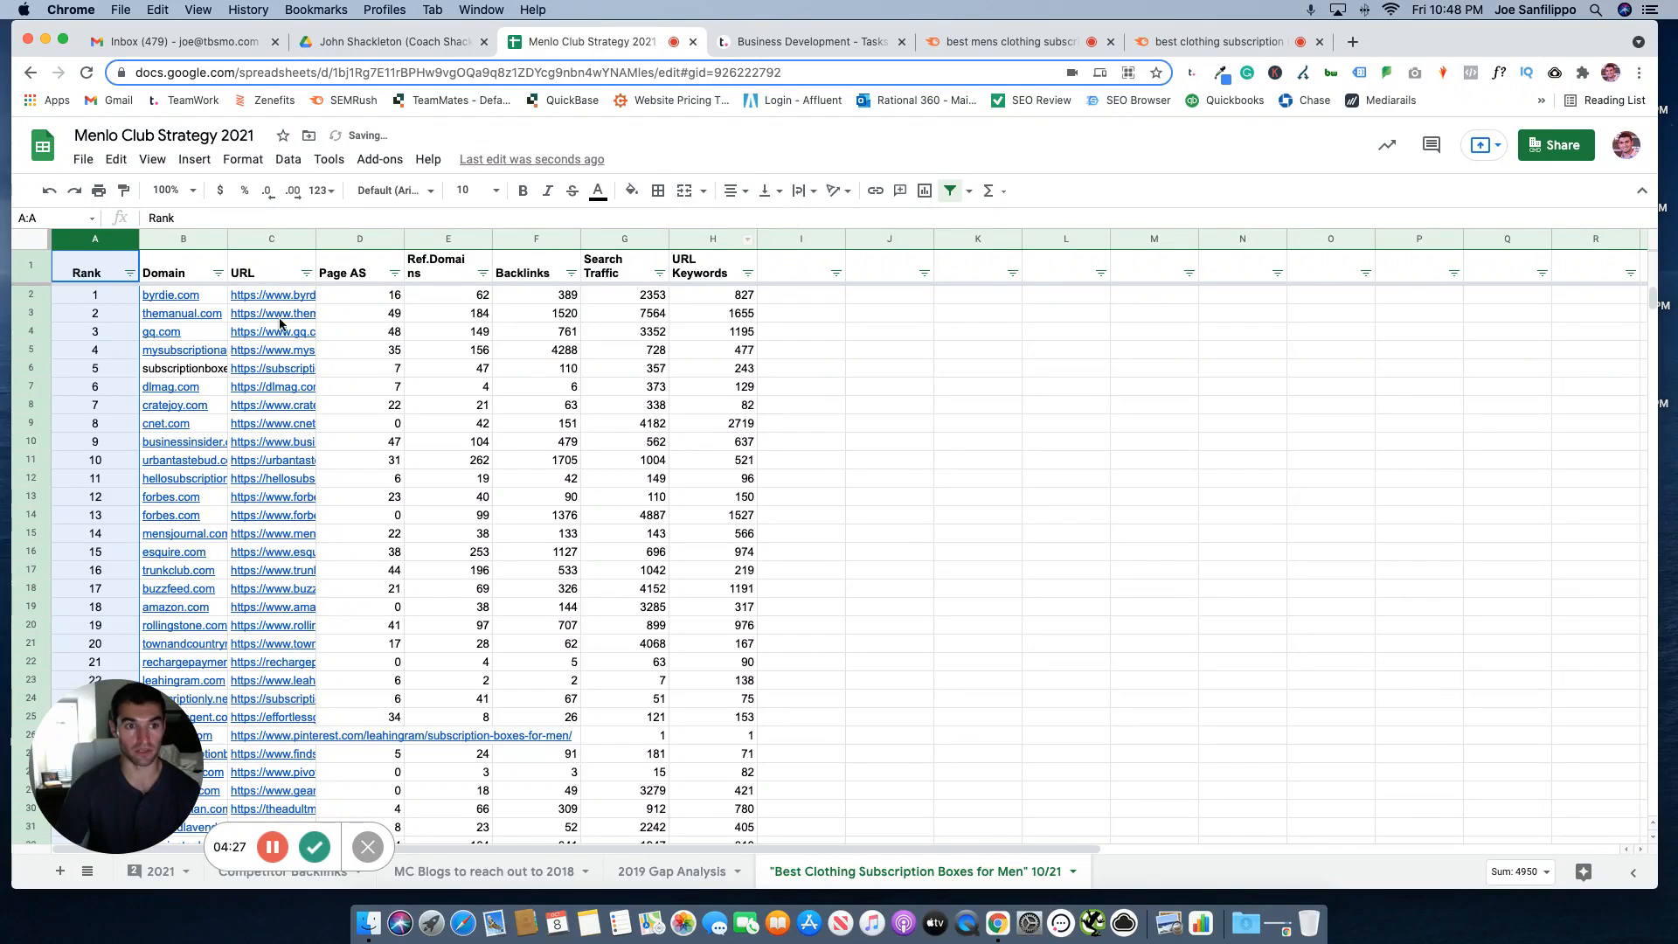
click(114, 320)
click(623, 353)
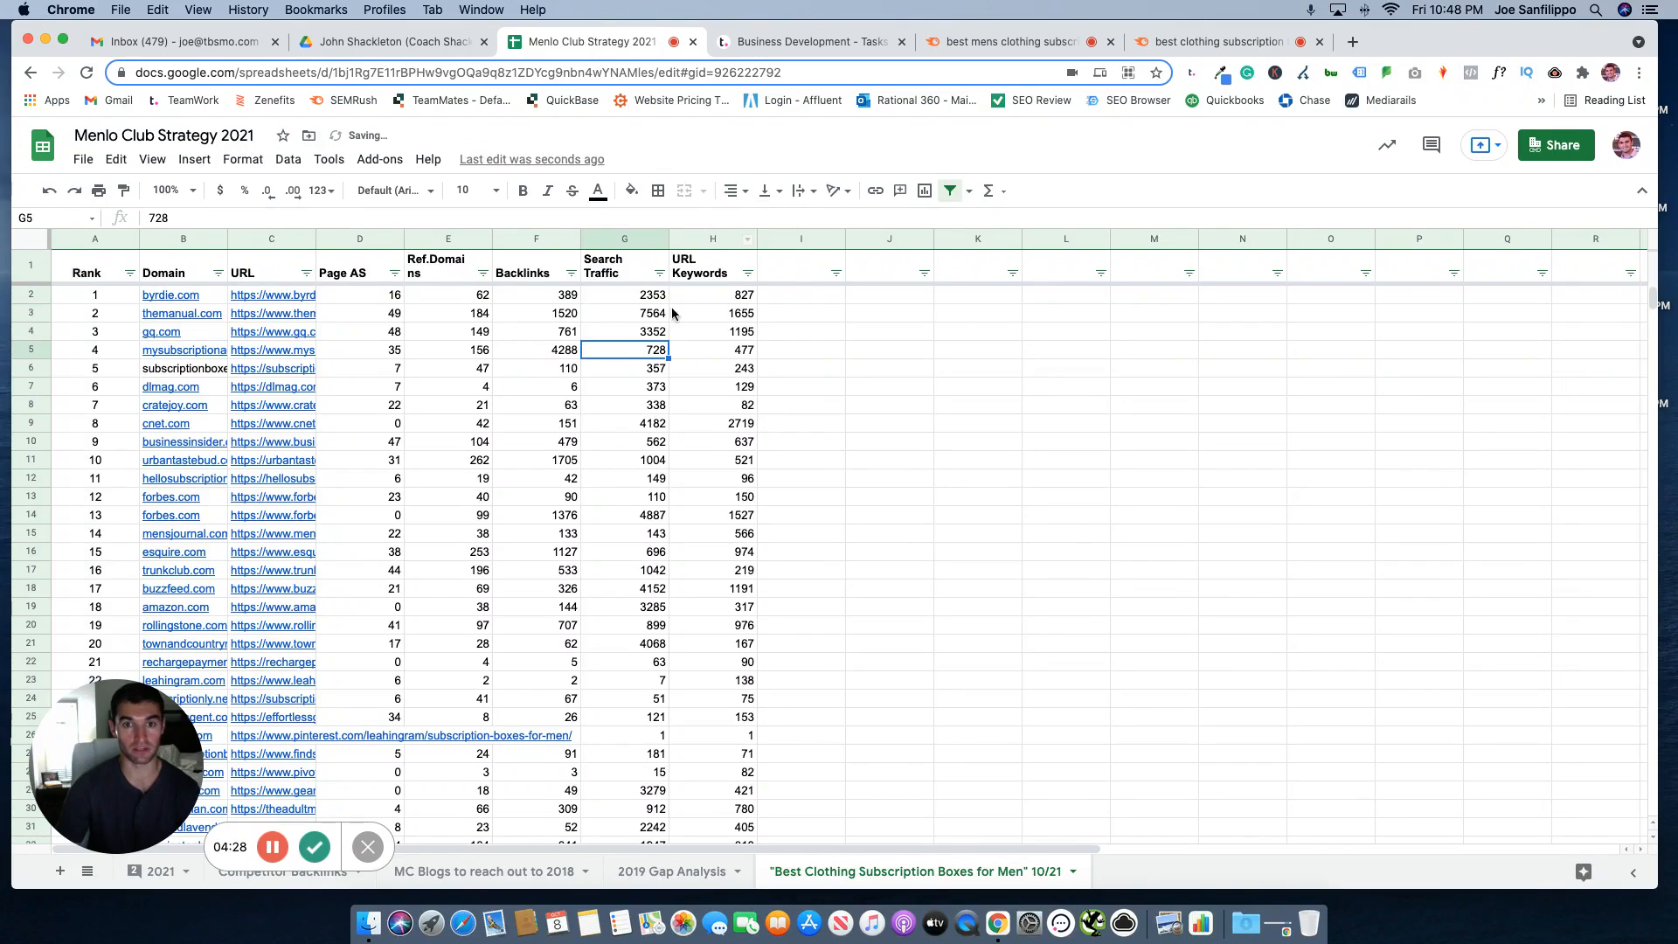
Step: Add the header "Relevant?" in cell I1, following the URL Keywords column
click(780, 337)
click(786, 272)
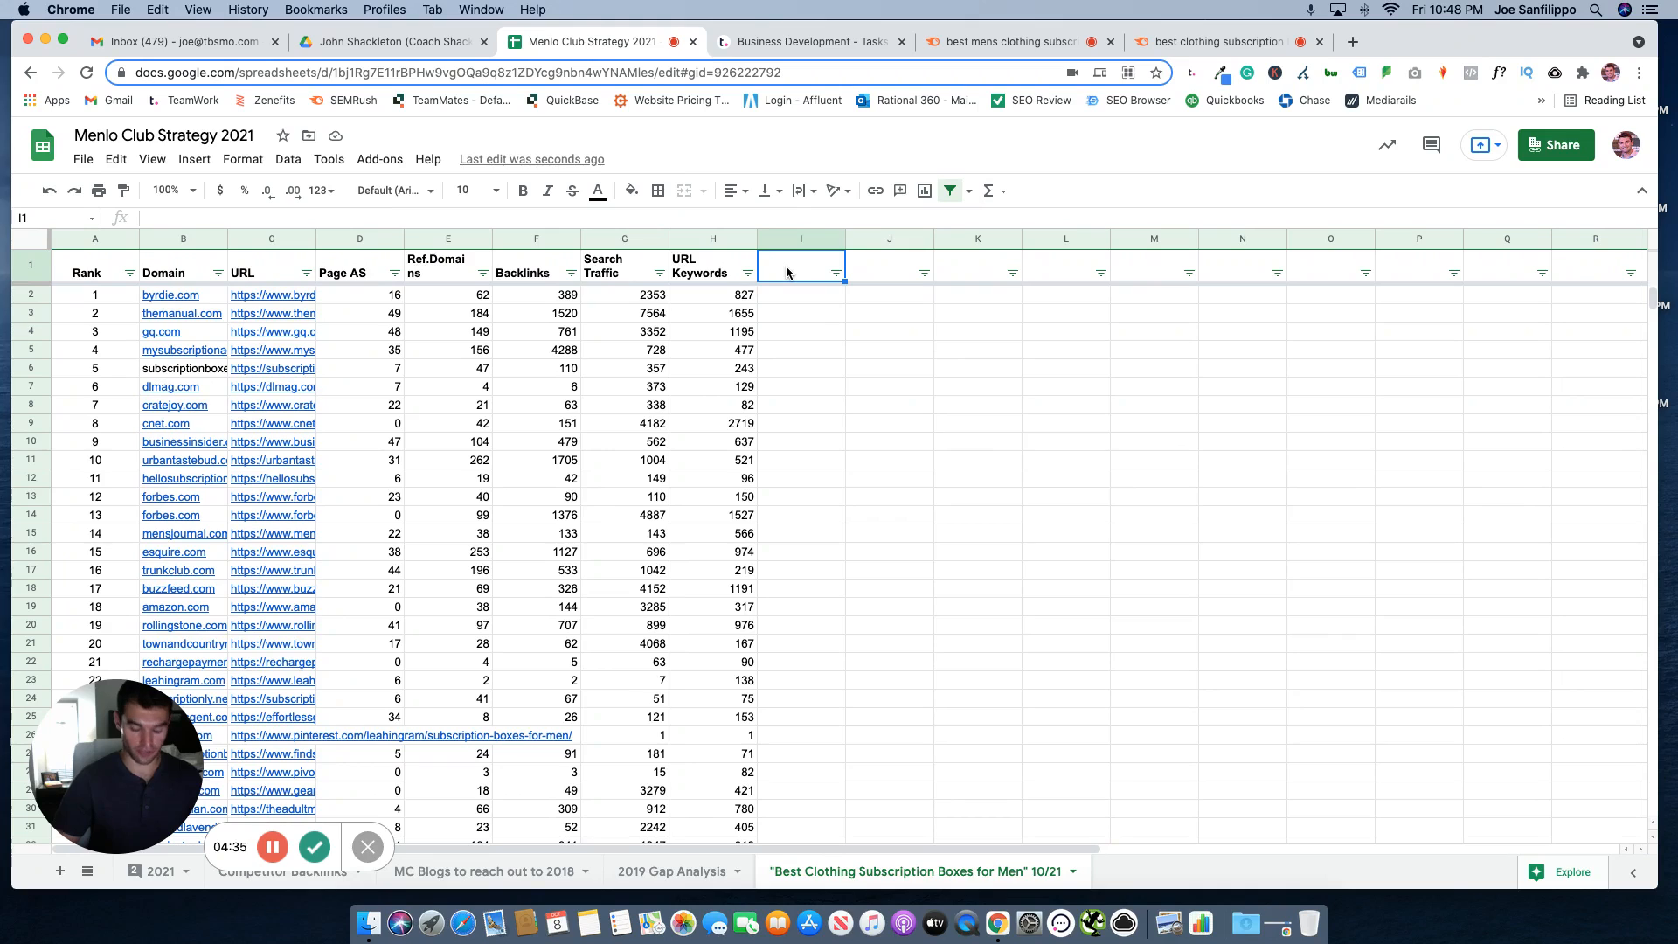
text(Relevant)
key(Tab)
key(Left)
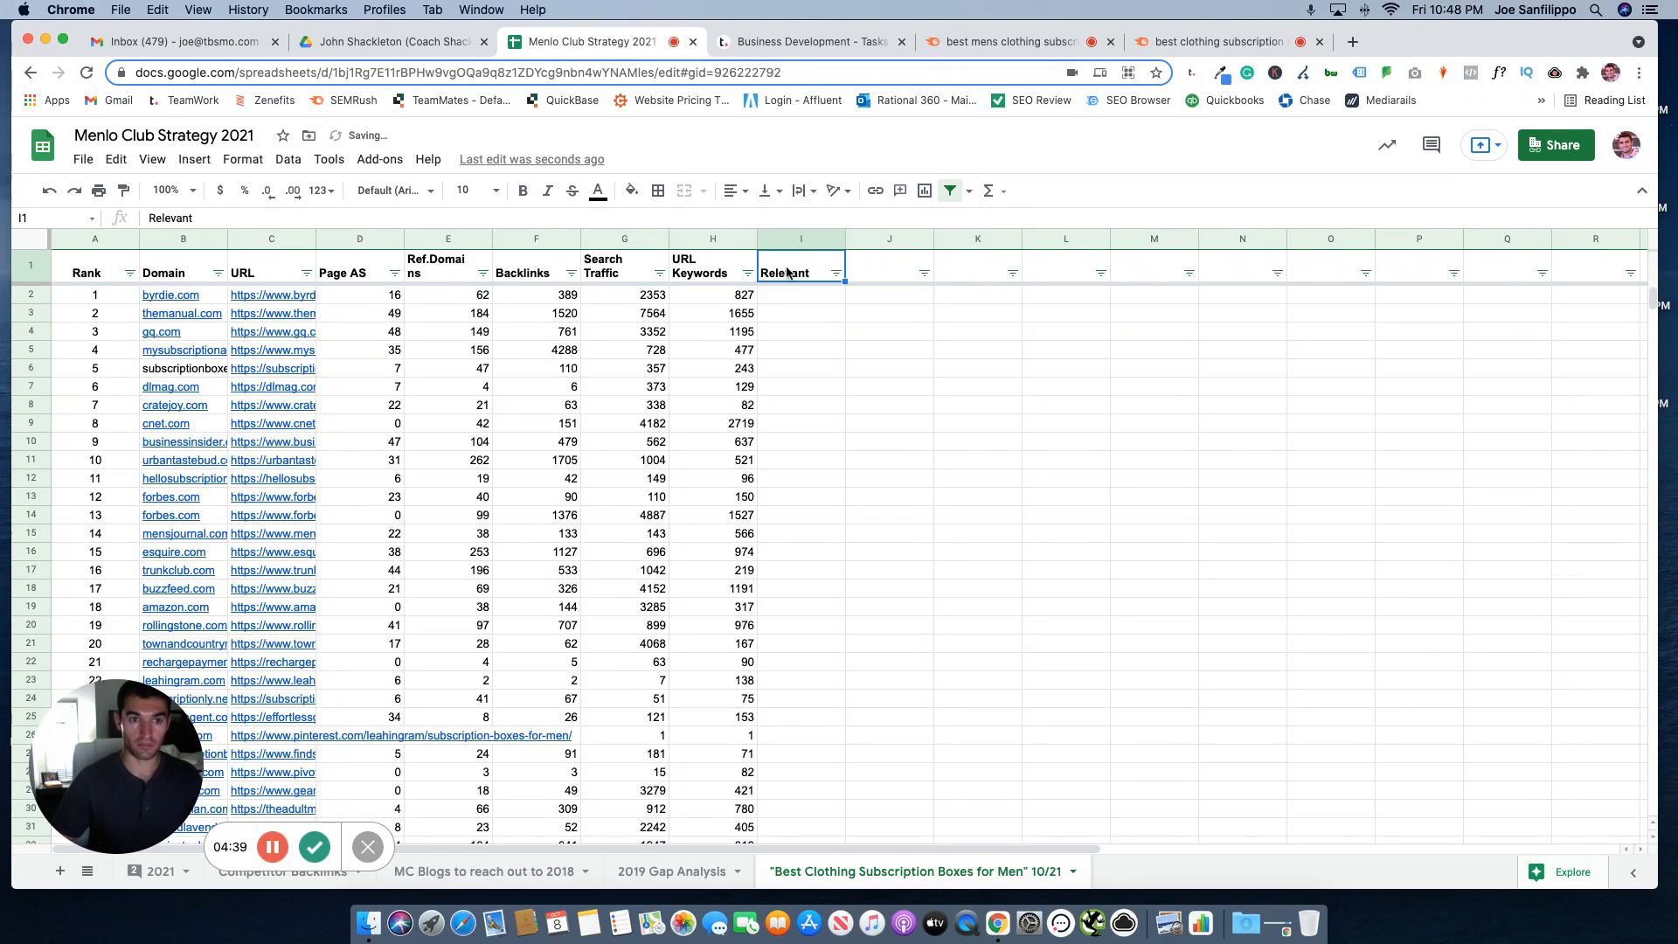
key(Return)
text(?)
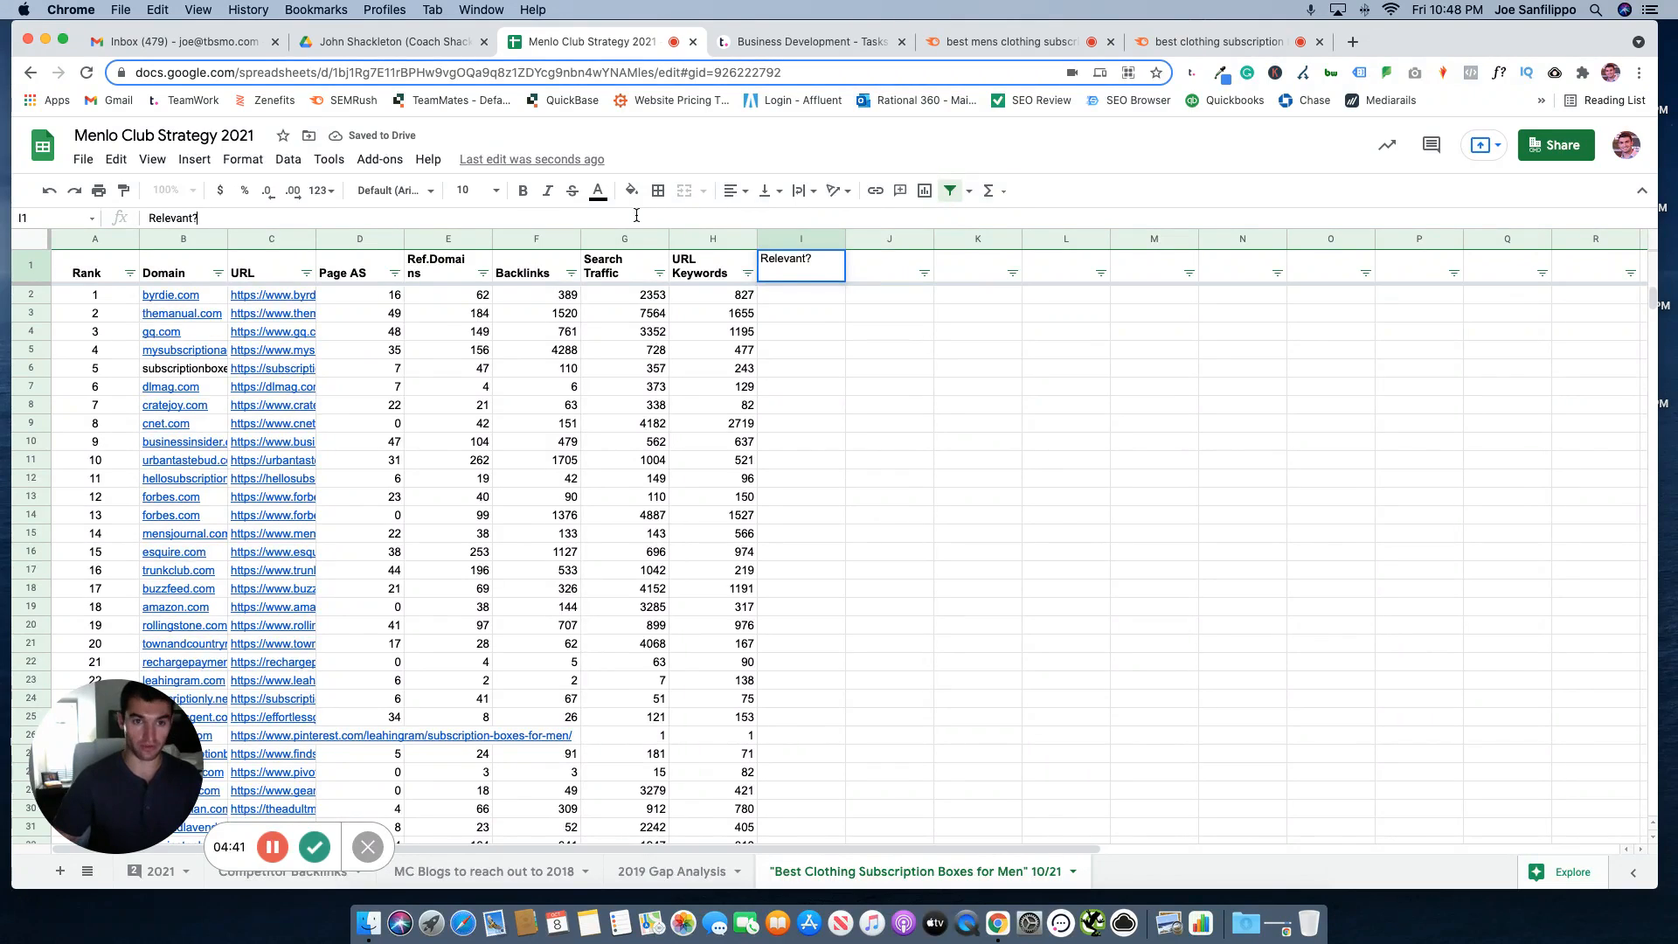
Step: Add the header "TeamMates Outlet Record" in cell J1
click(896, 276)
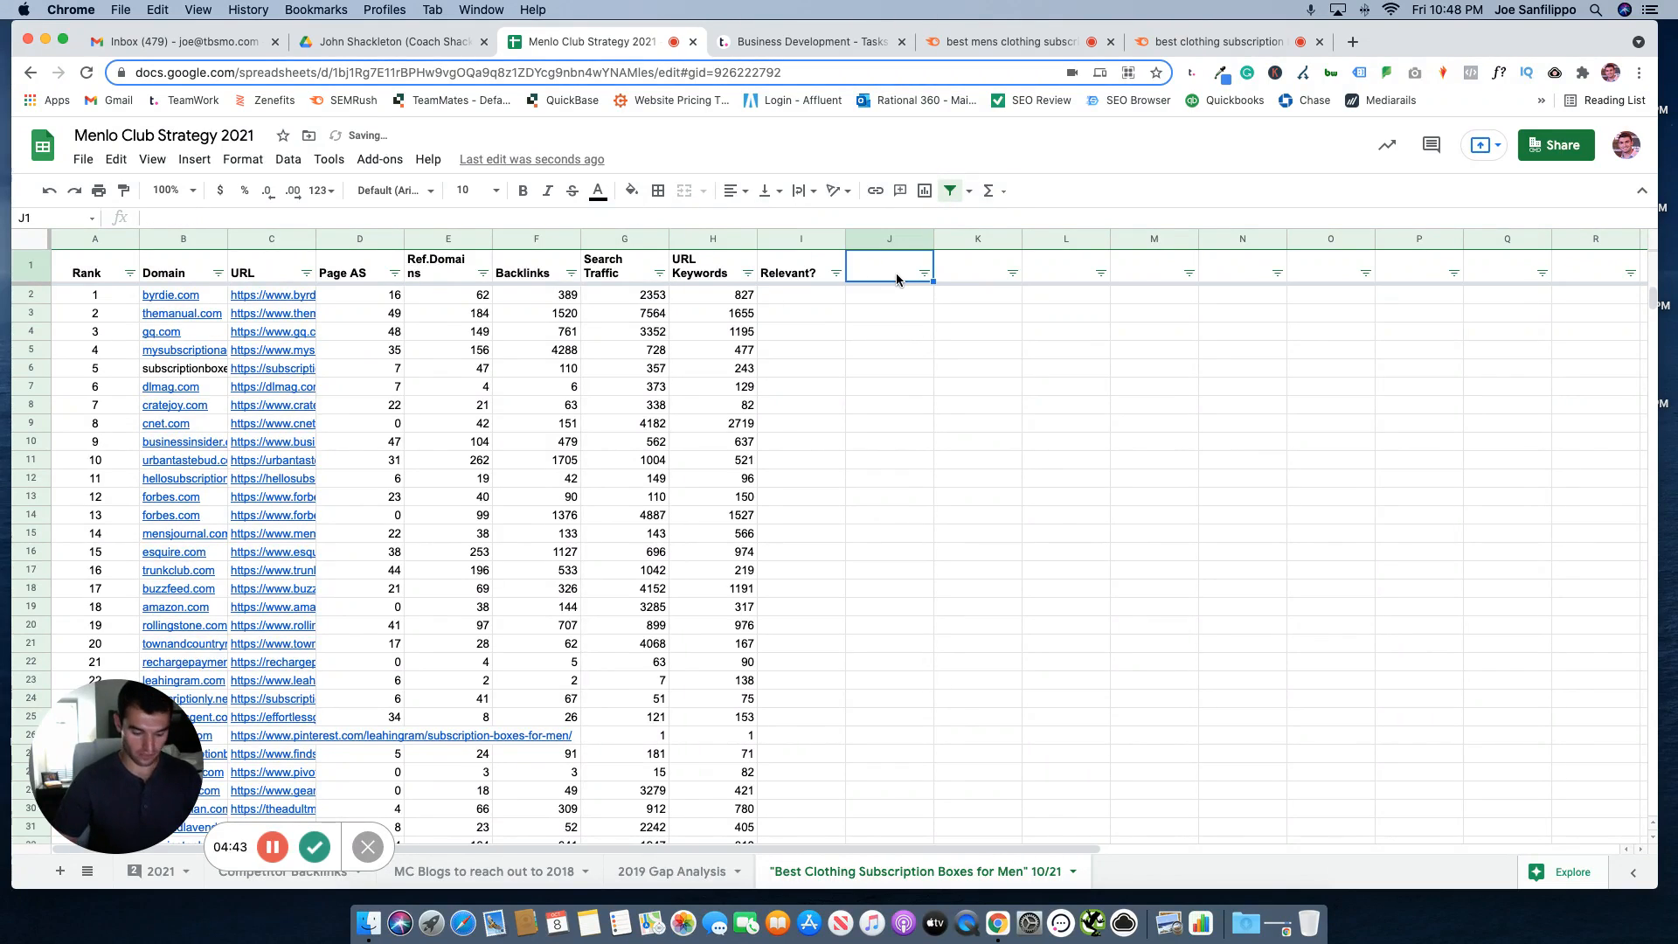
text(TeamMates Outlet Record)
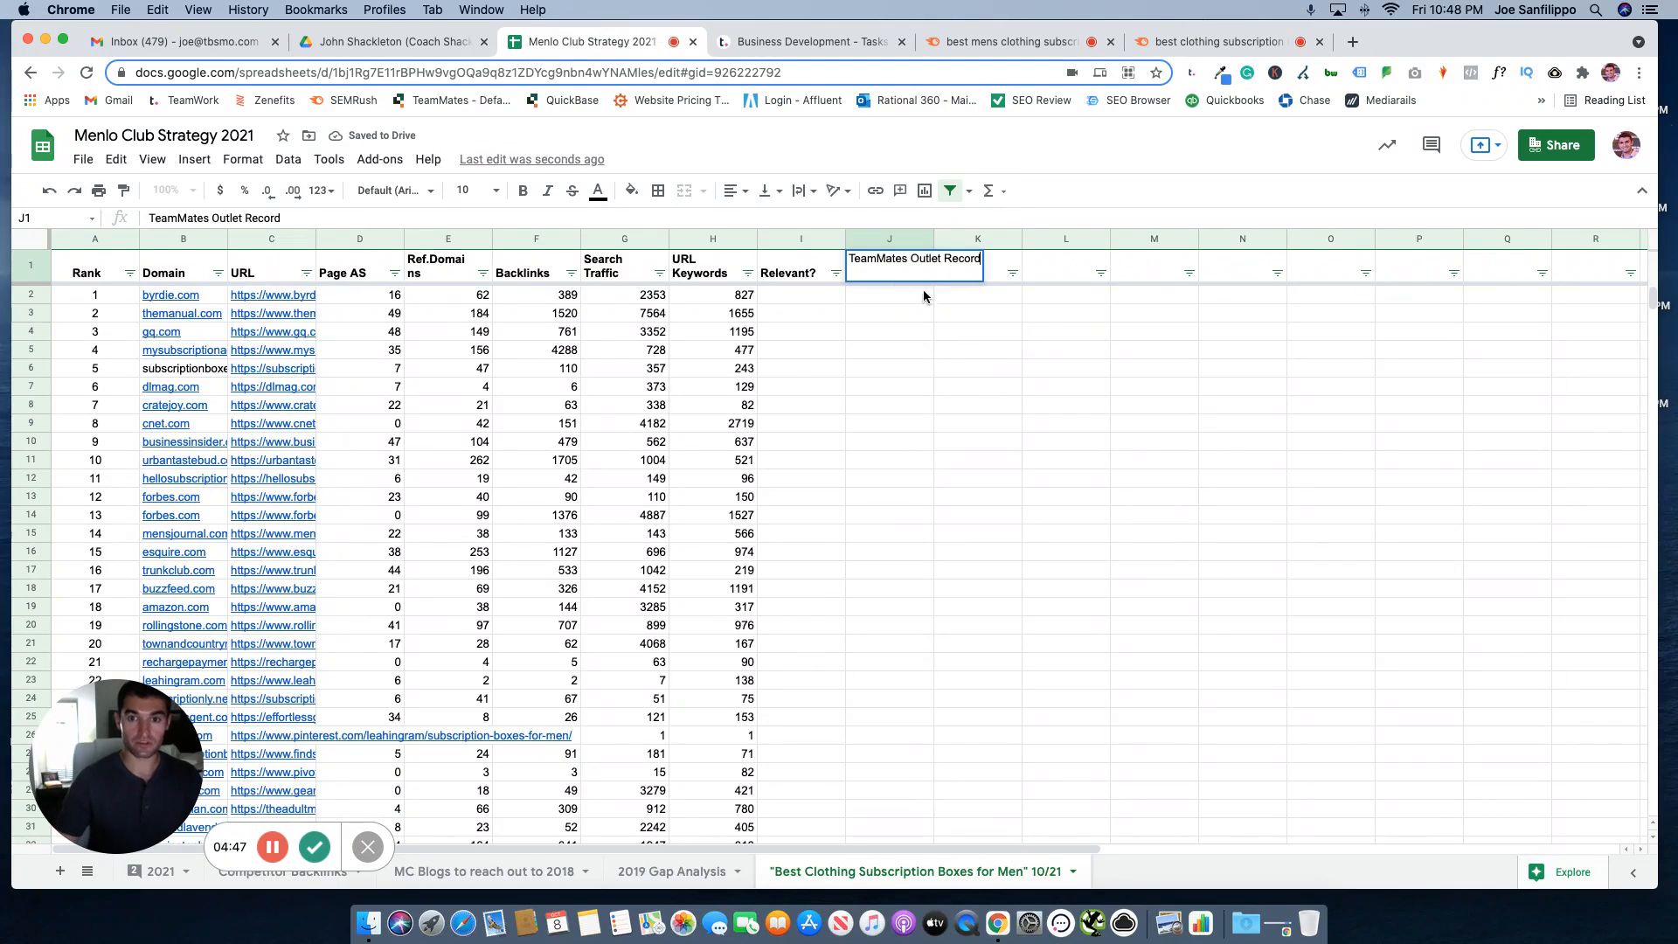
click(972, 350)
Step: Add the header "TeamMates Contact REcord" in cell K1, correcting the capital A in TeamMates
click(966, 273)
text(TeamMAtes Contact)
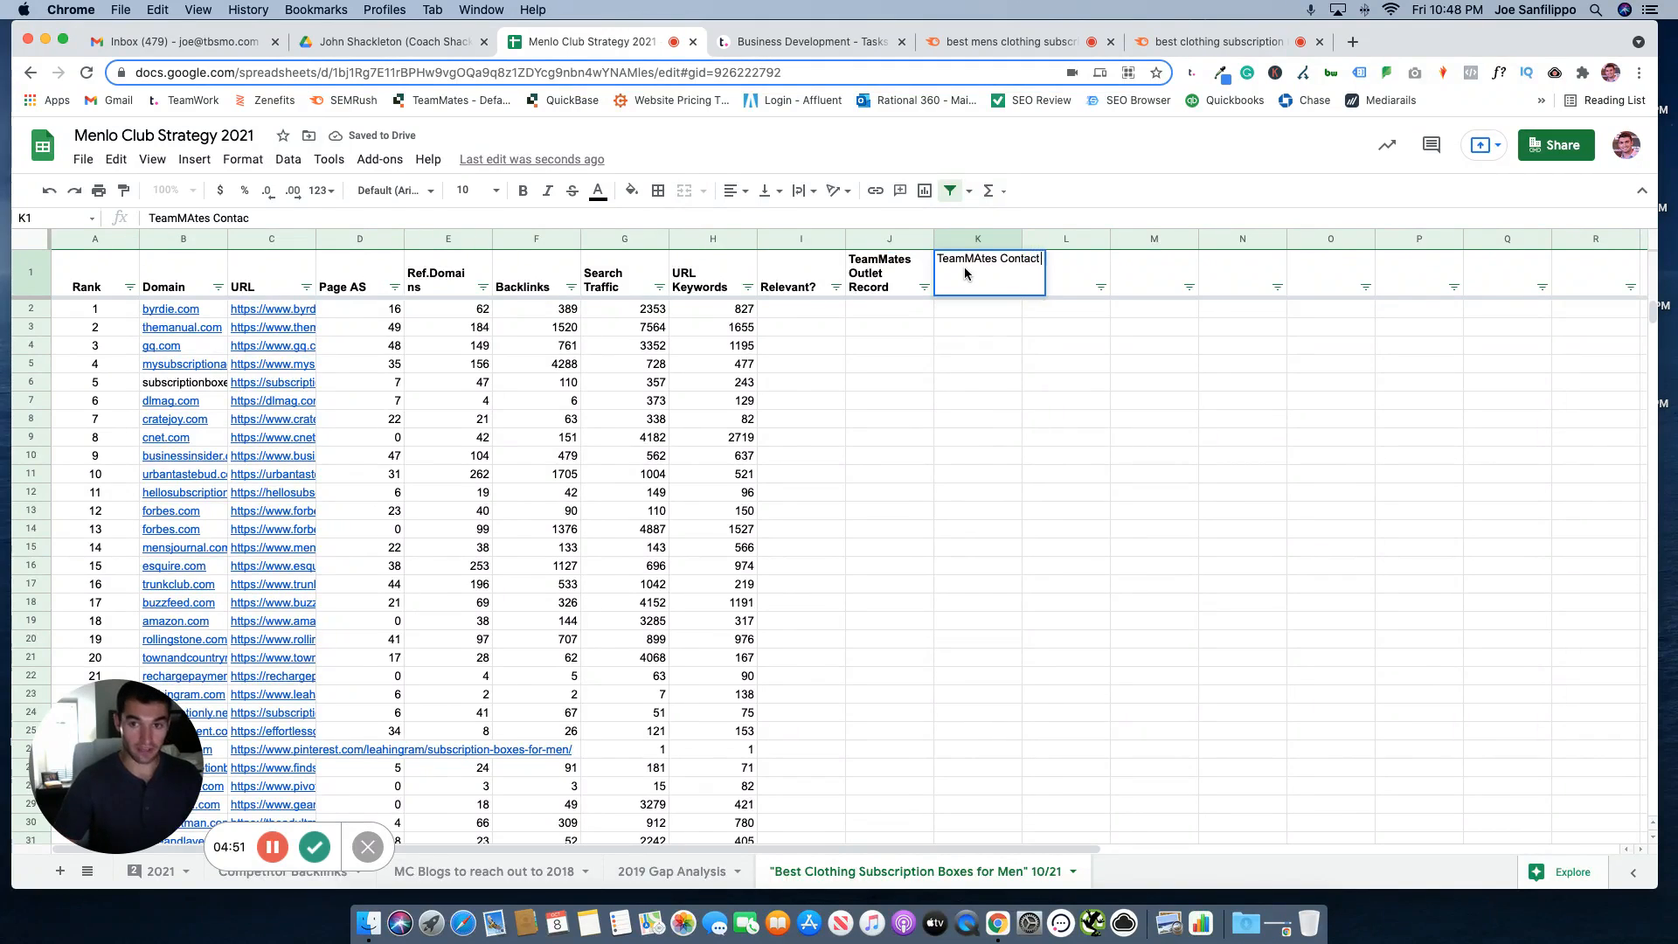
text( REcord)
click(983, 260)
key(BackSpace)
text(a)
click(1070, 308)
Step: Add the headers "TeamMates Outreach Record" in cell L1 and "Notes" in cell M1
click(1065, 285)
text(TeamMates)
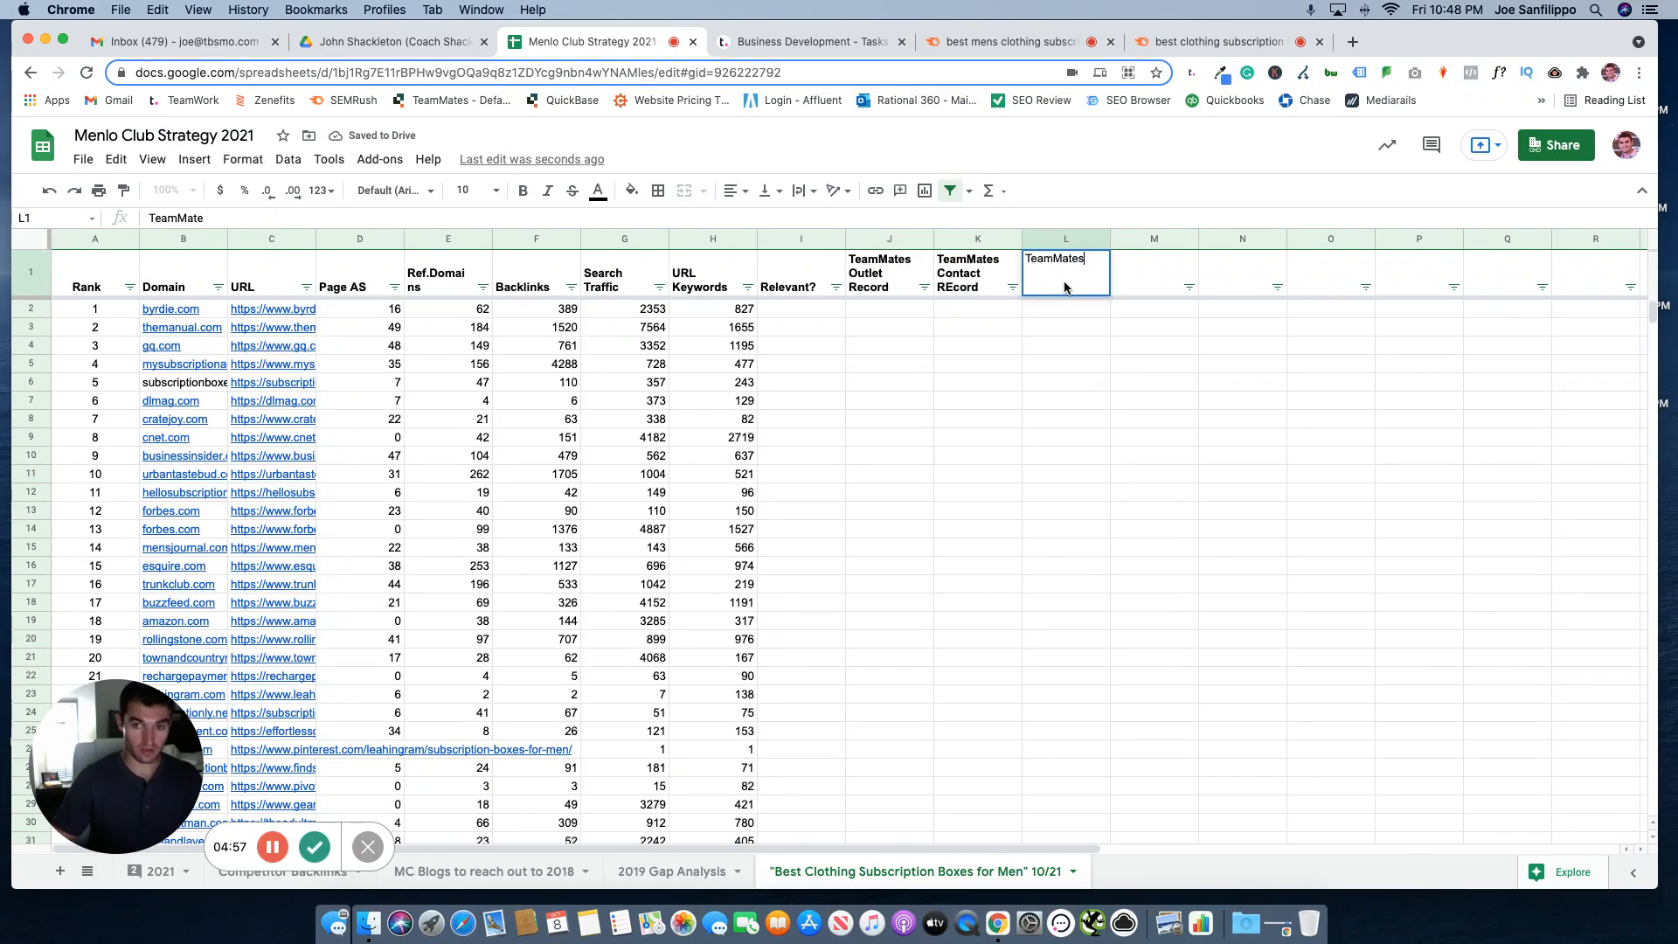
text( Outreach Record)
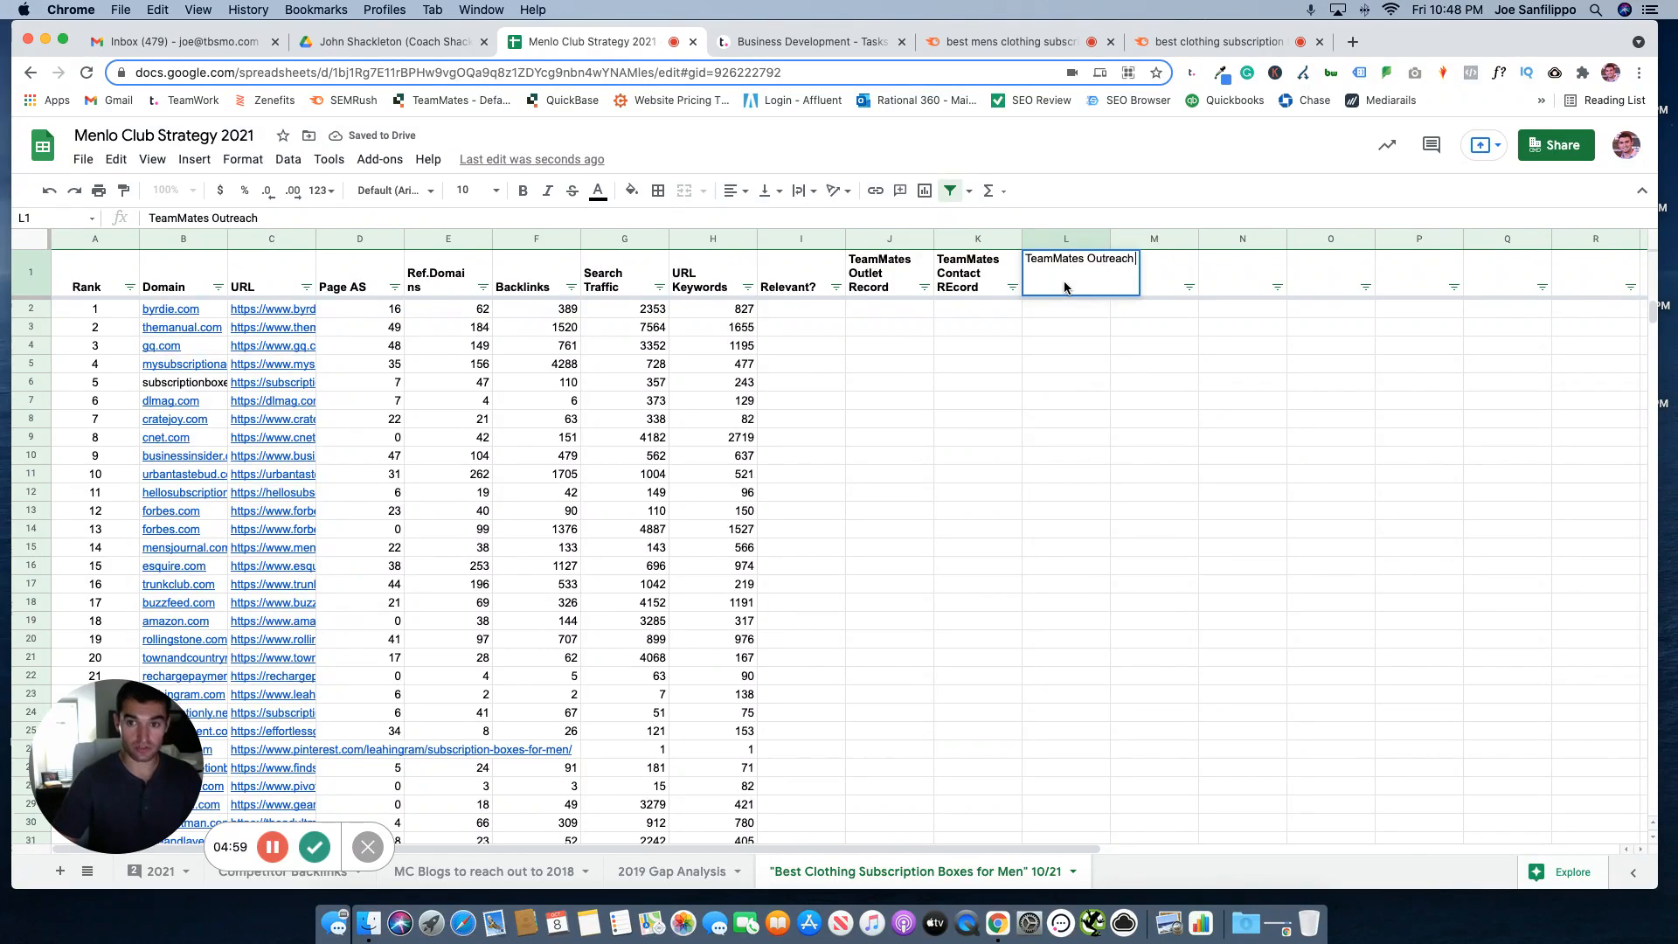
key(Return)
click(1127, 275)
text(Notes)
key(Return)
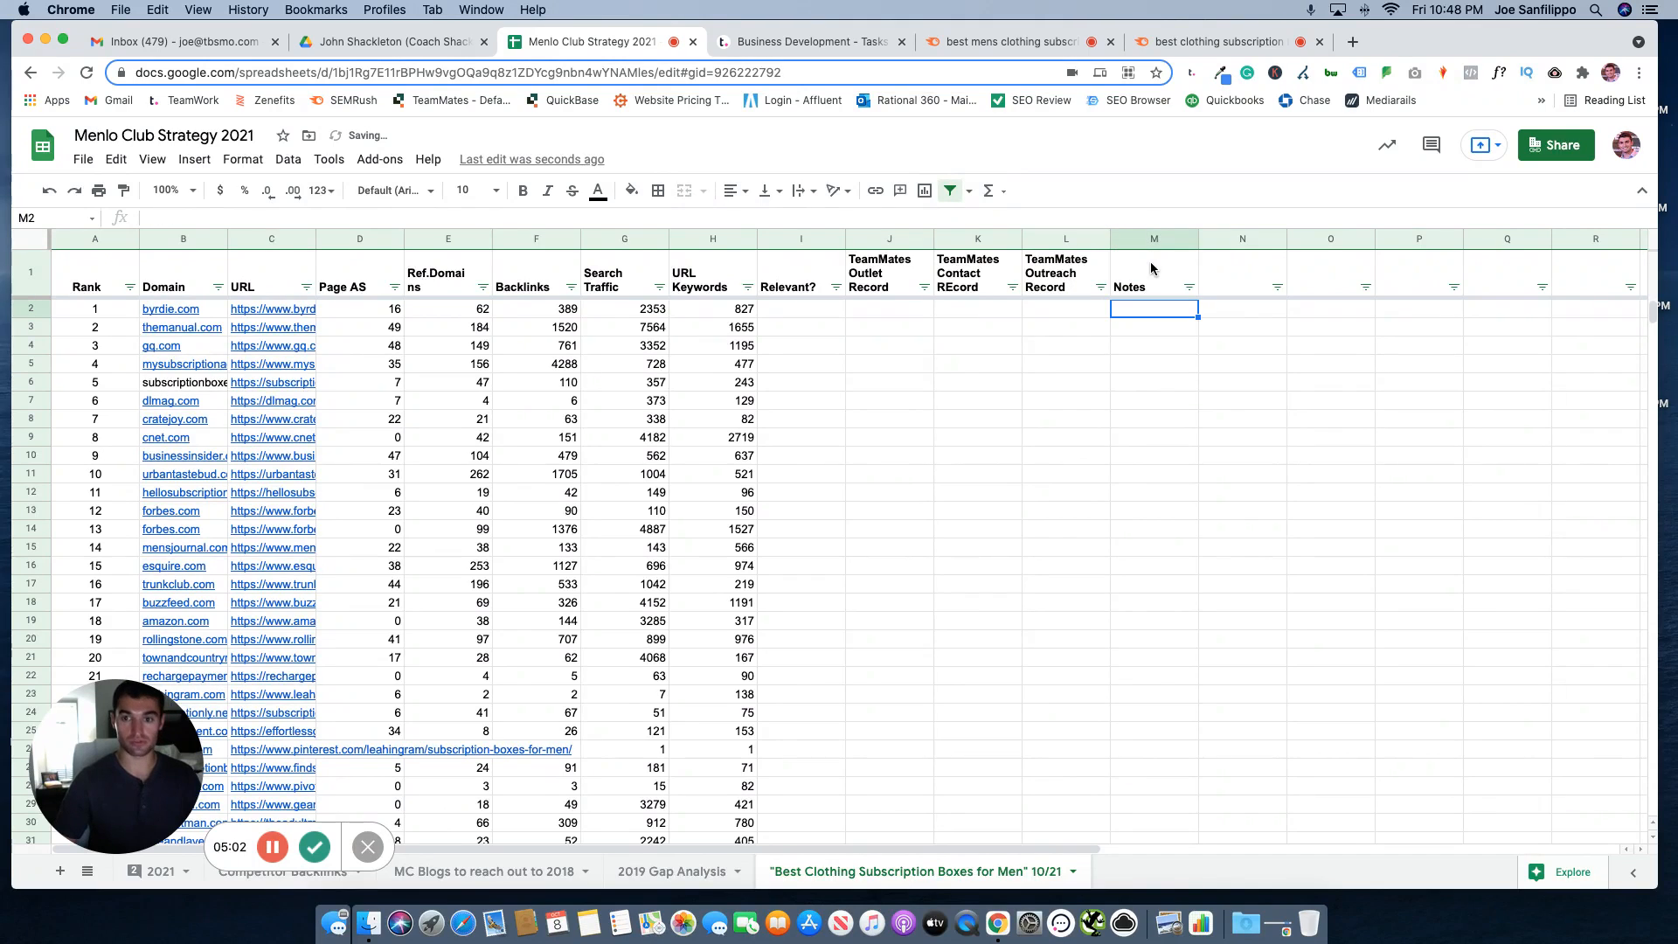
Step: Apply list-of-items data validation to I2:I1000 in the Relevant? column with the options Yes, No, Maybe, ONLY links to Amazon
click(837, 312)
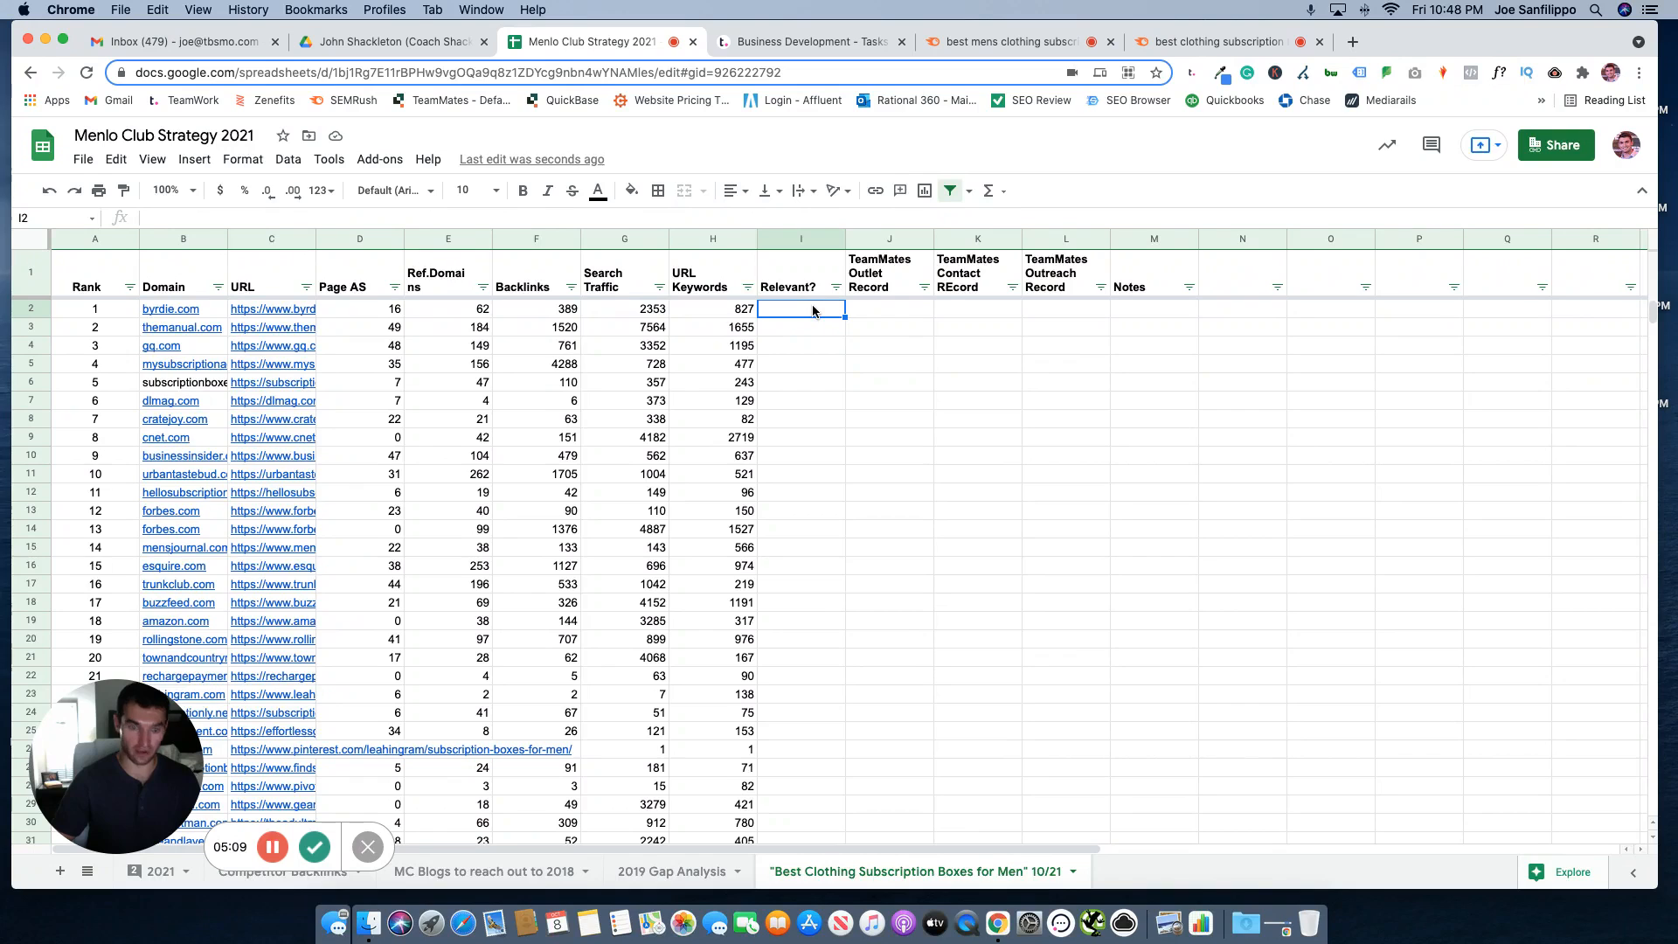
key(super+shift+Down)
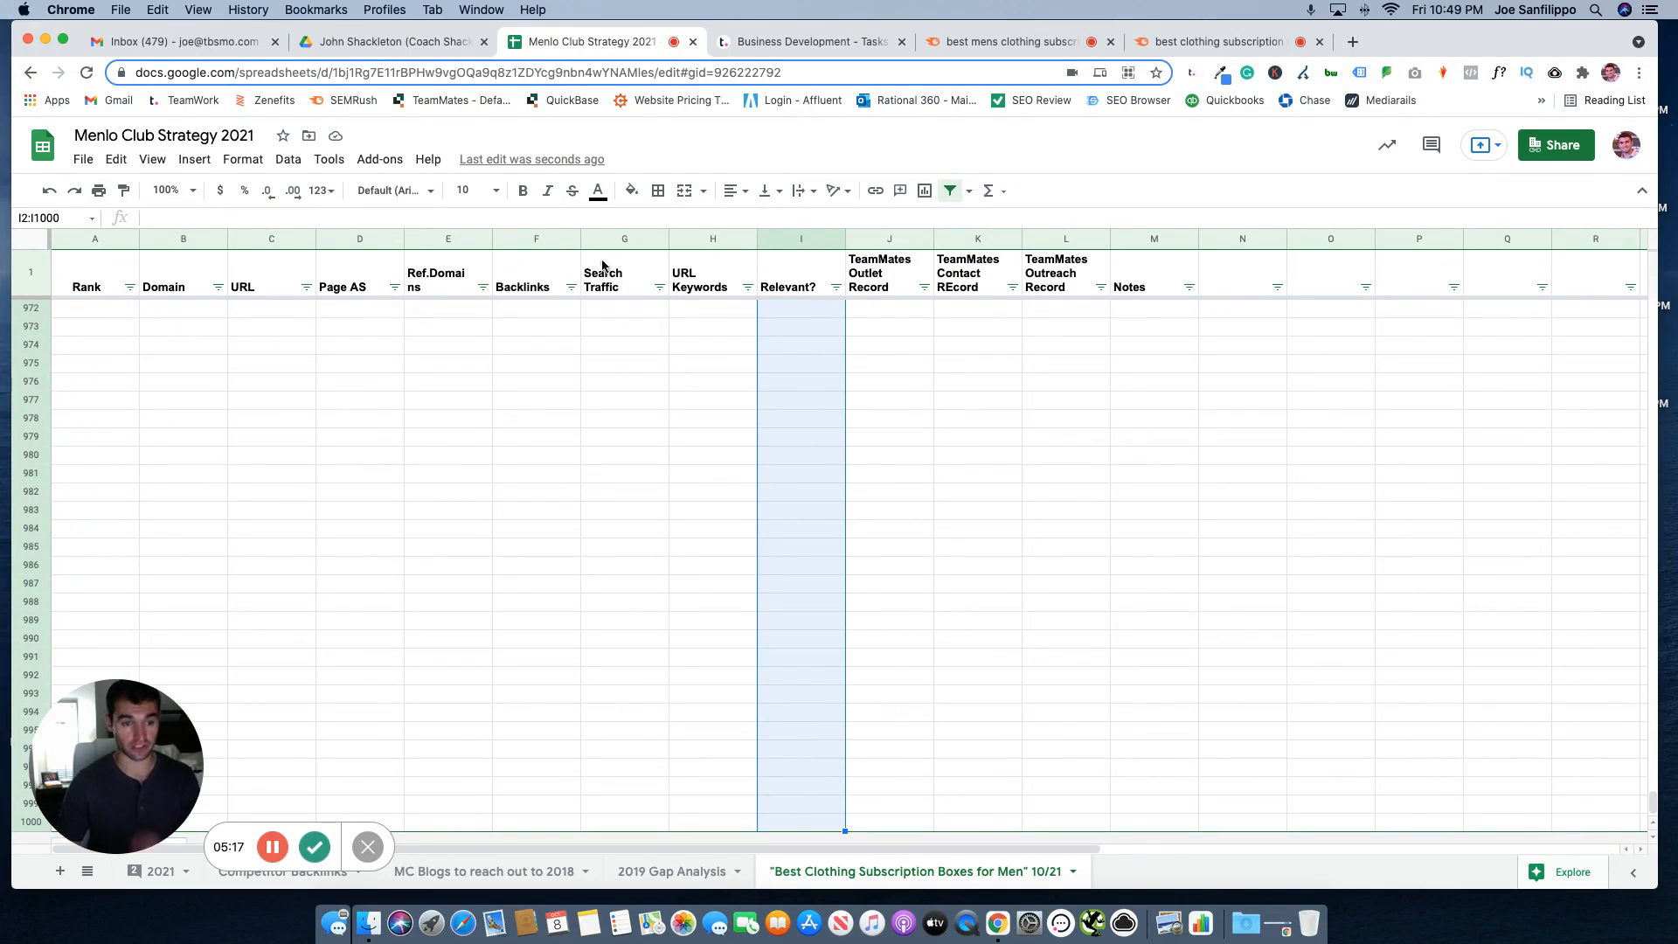
click(291, 161)
click(381, 471)
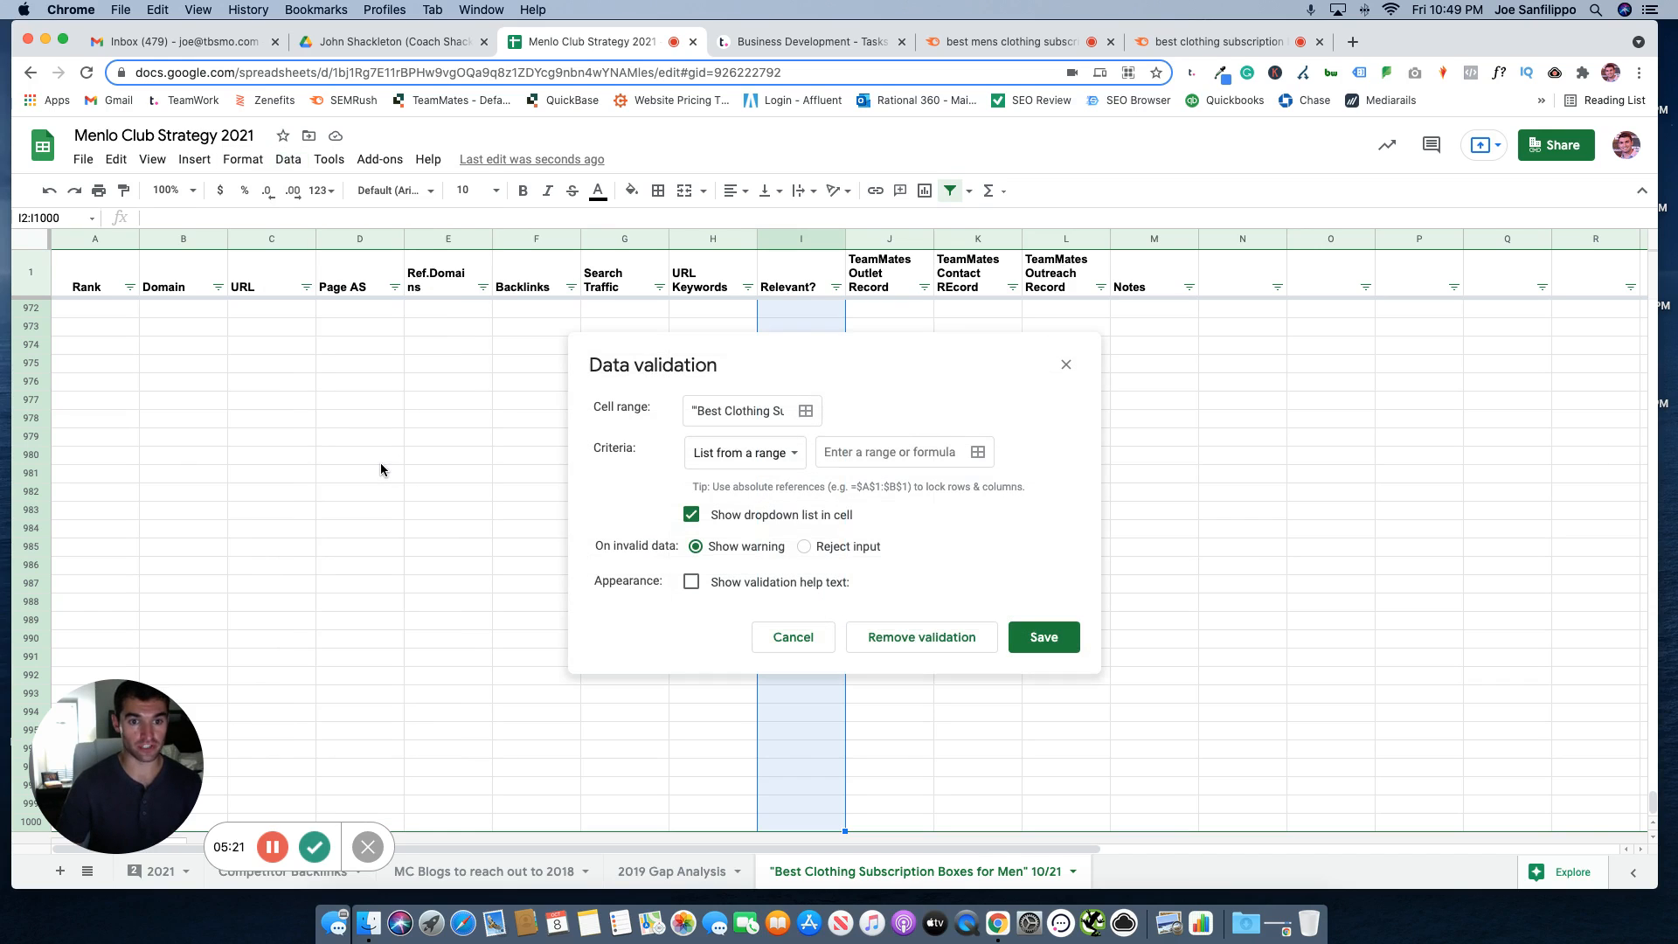
click(761, 455)
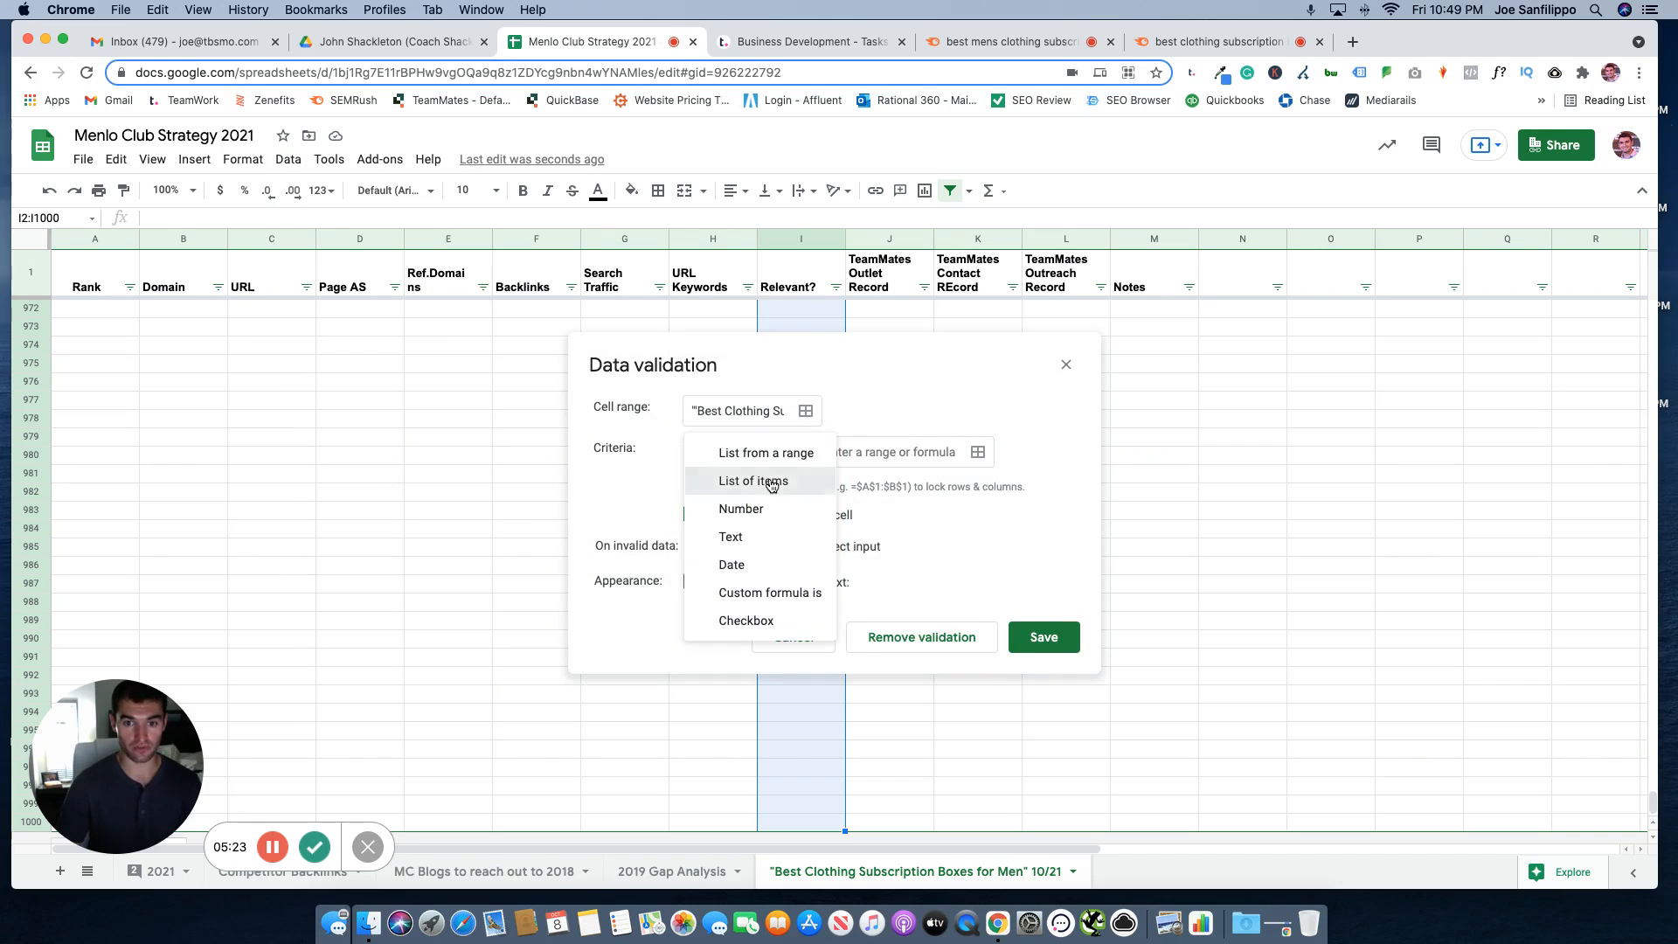
click(730, 479)
click(835, 453)
text(Yes, No, Maybe, ONLY )
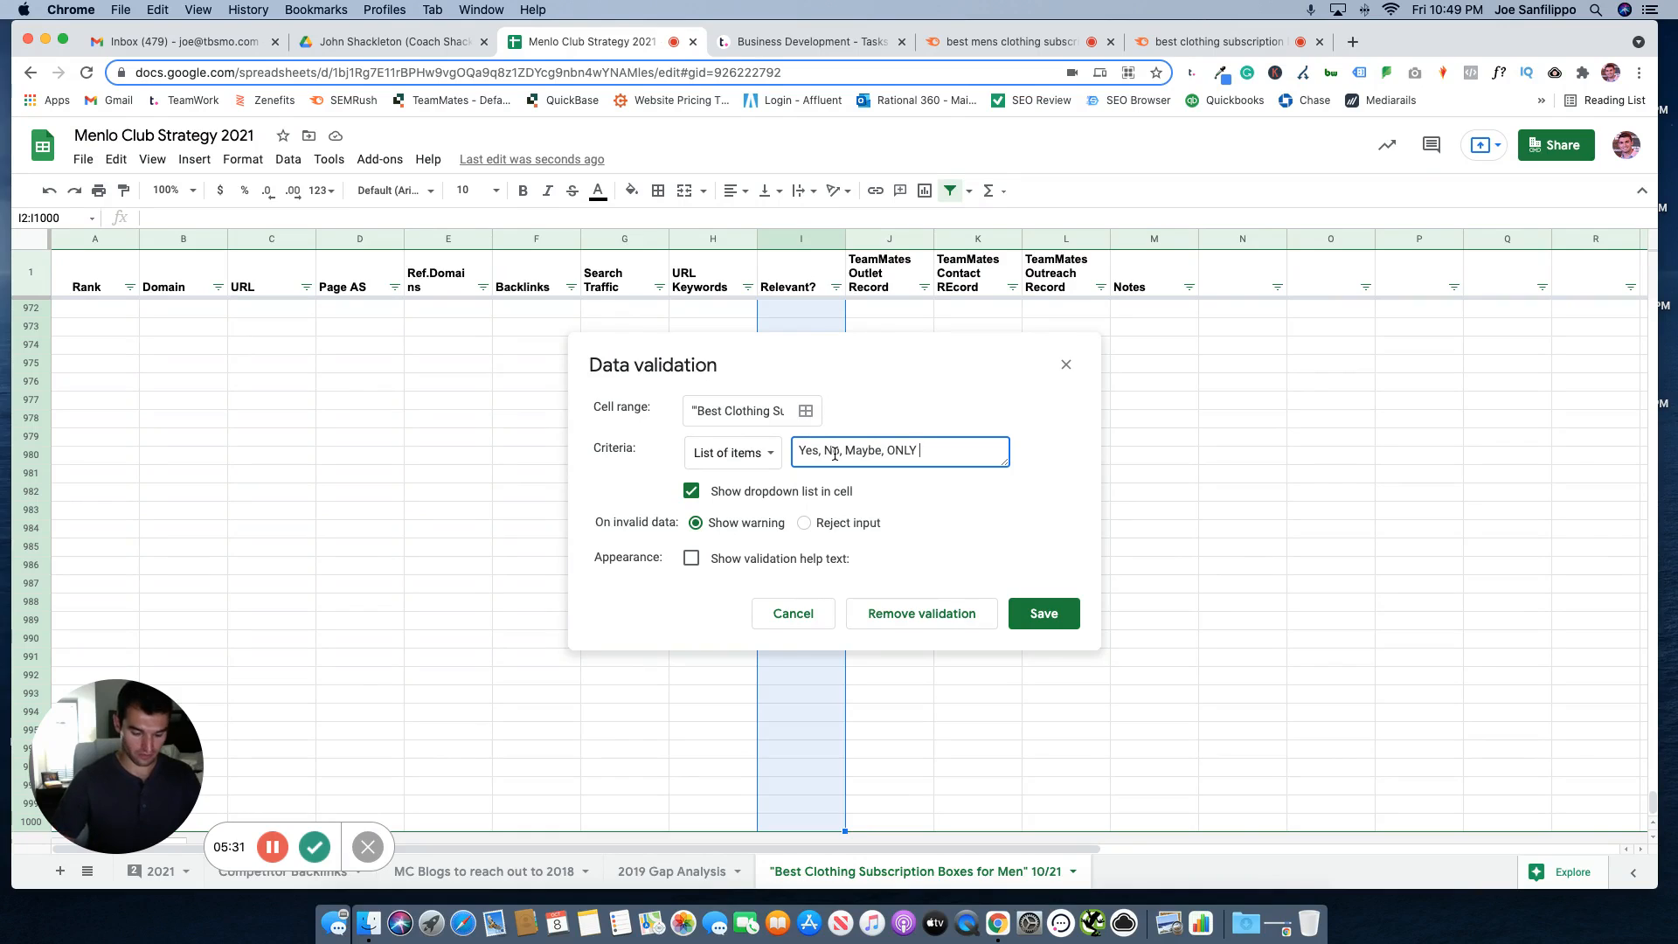
text(links to A)
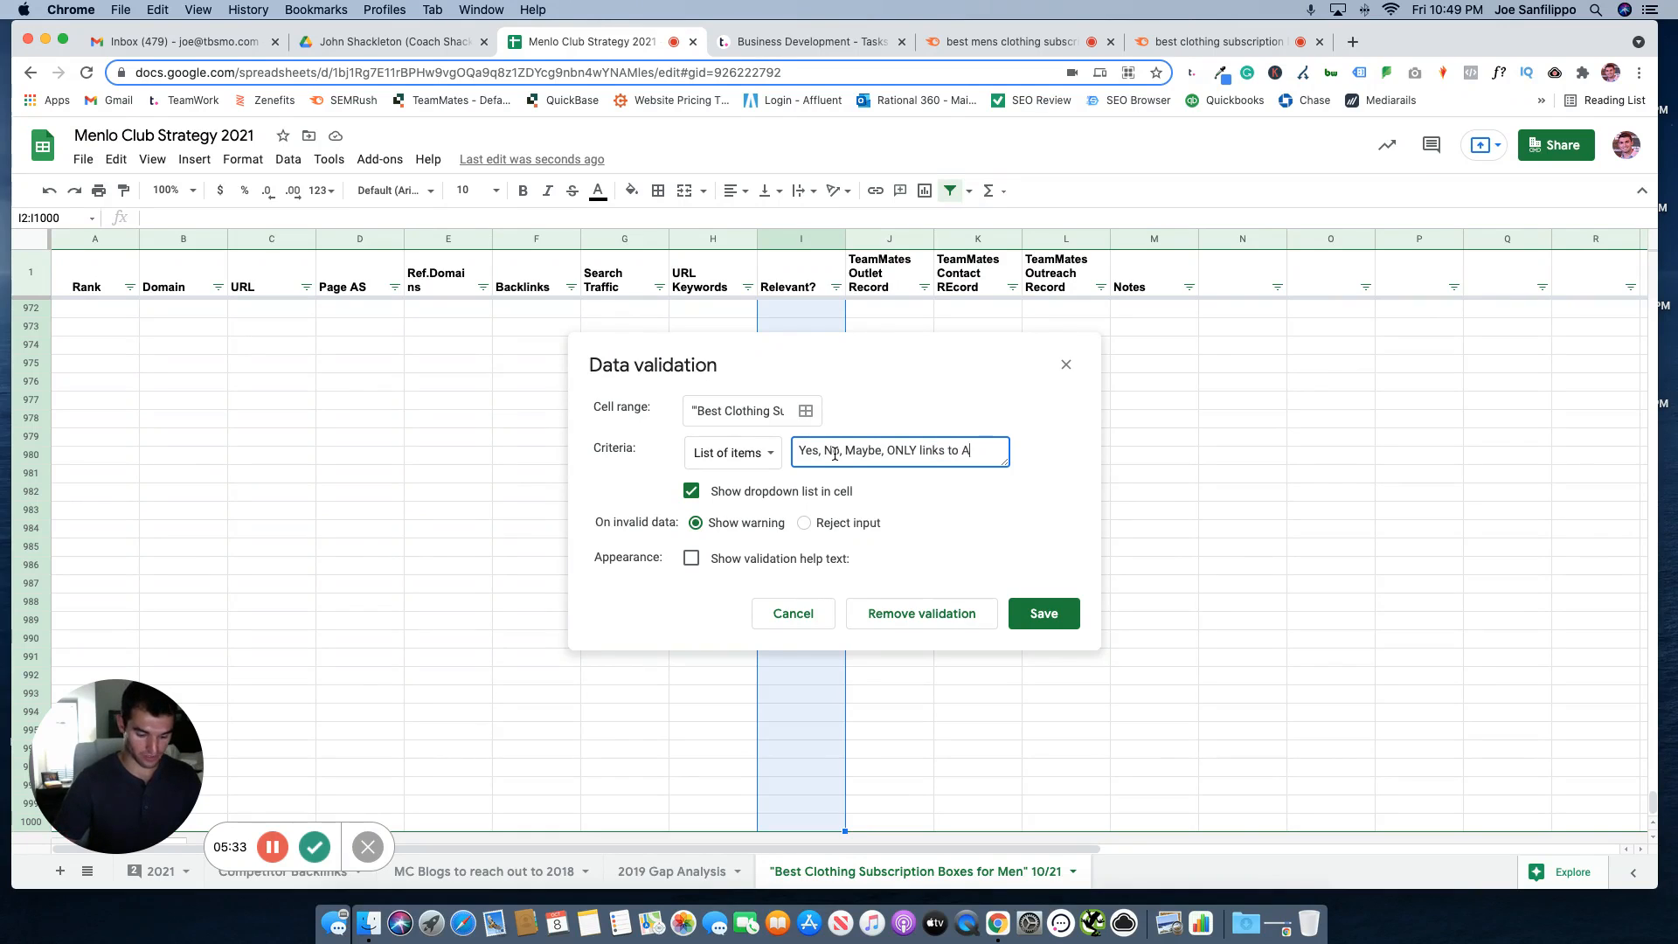
text(mazon)
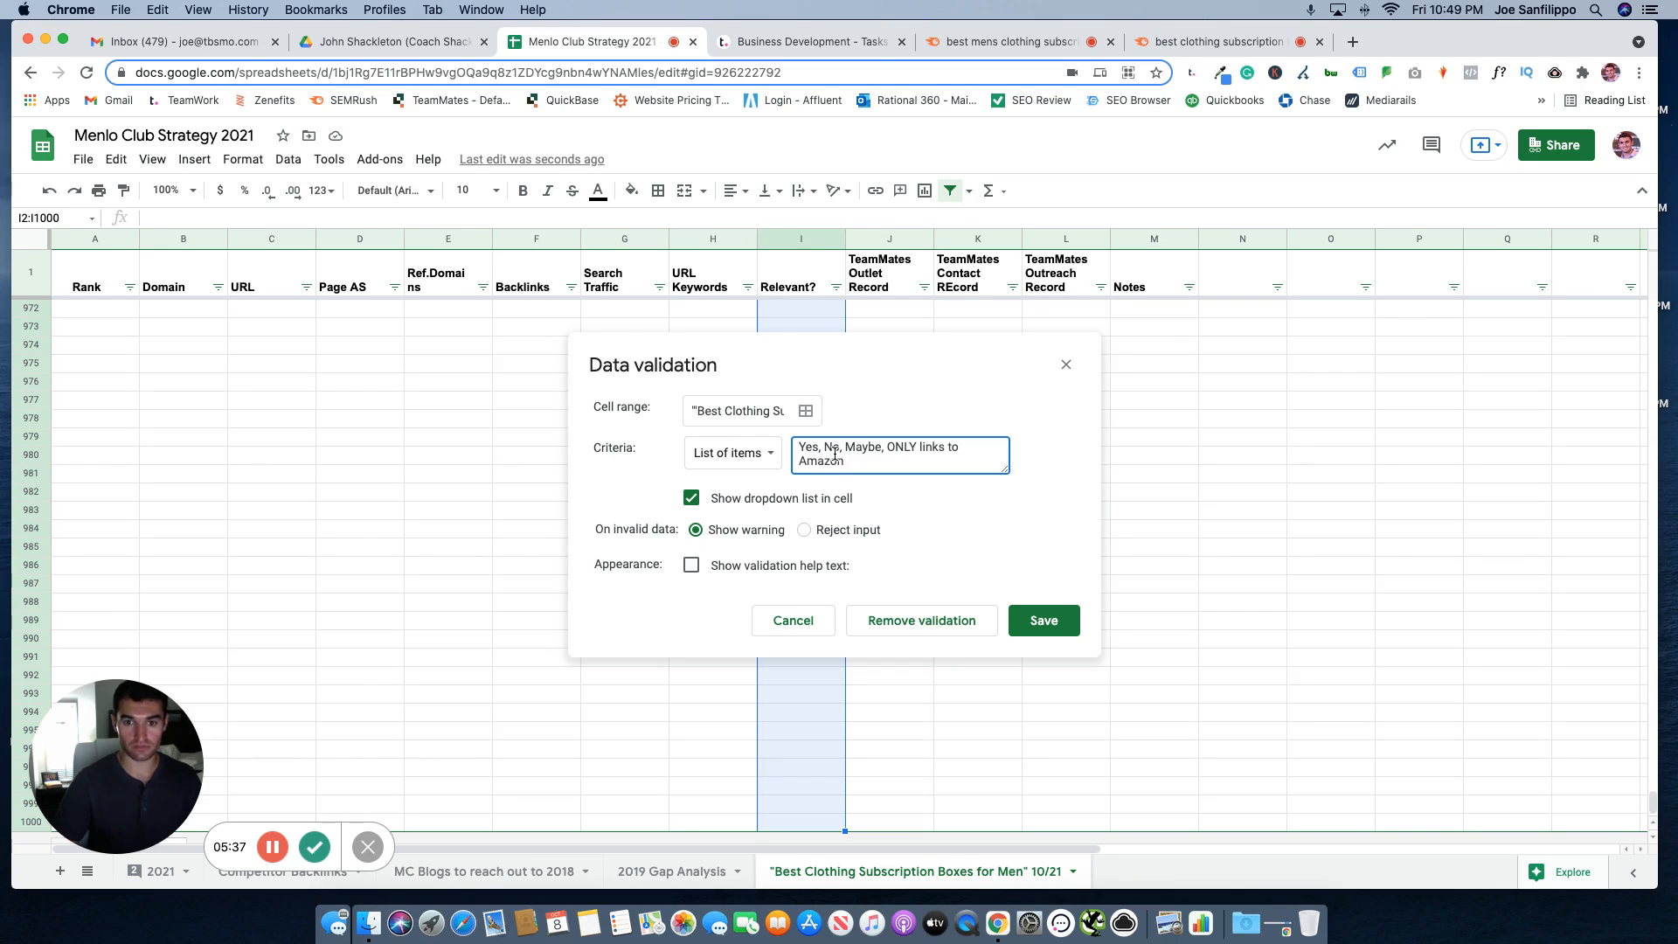
click(1042, 621)
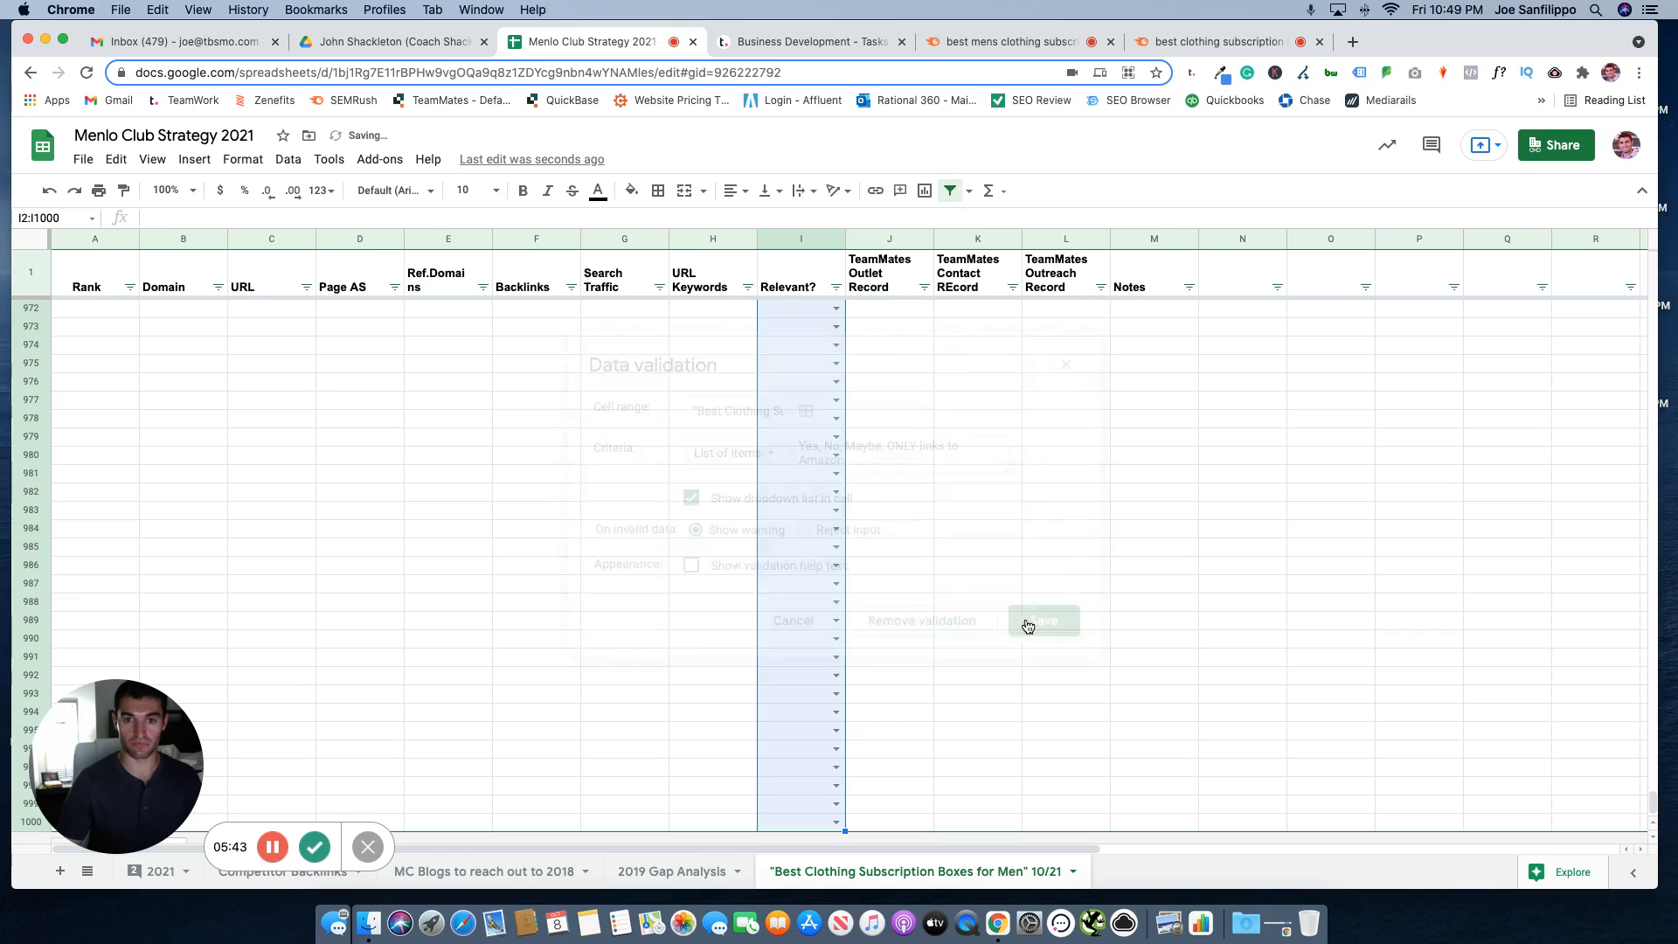
scroll(894, 502, up, 5)
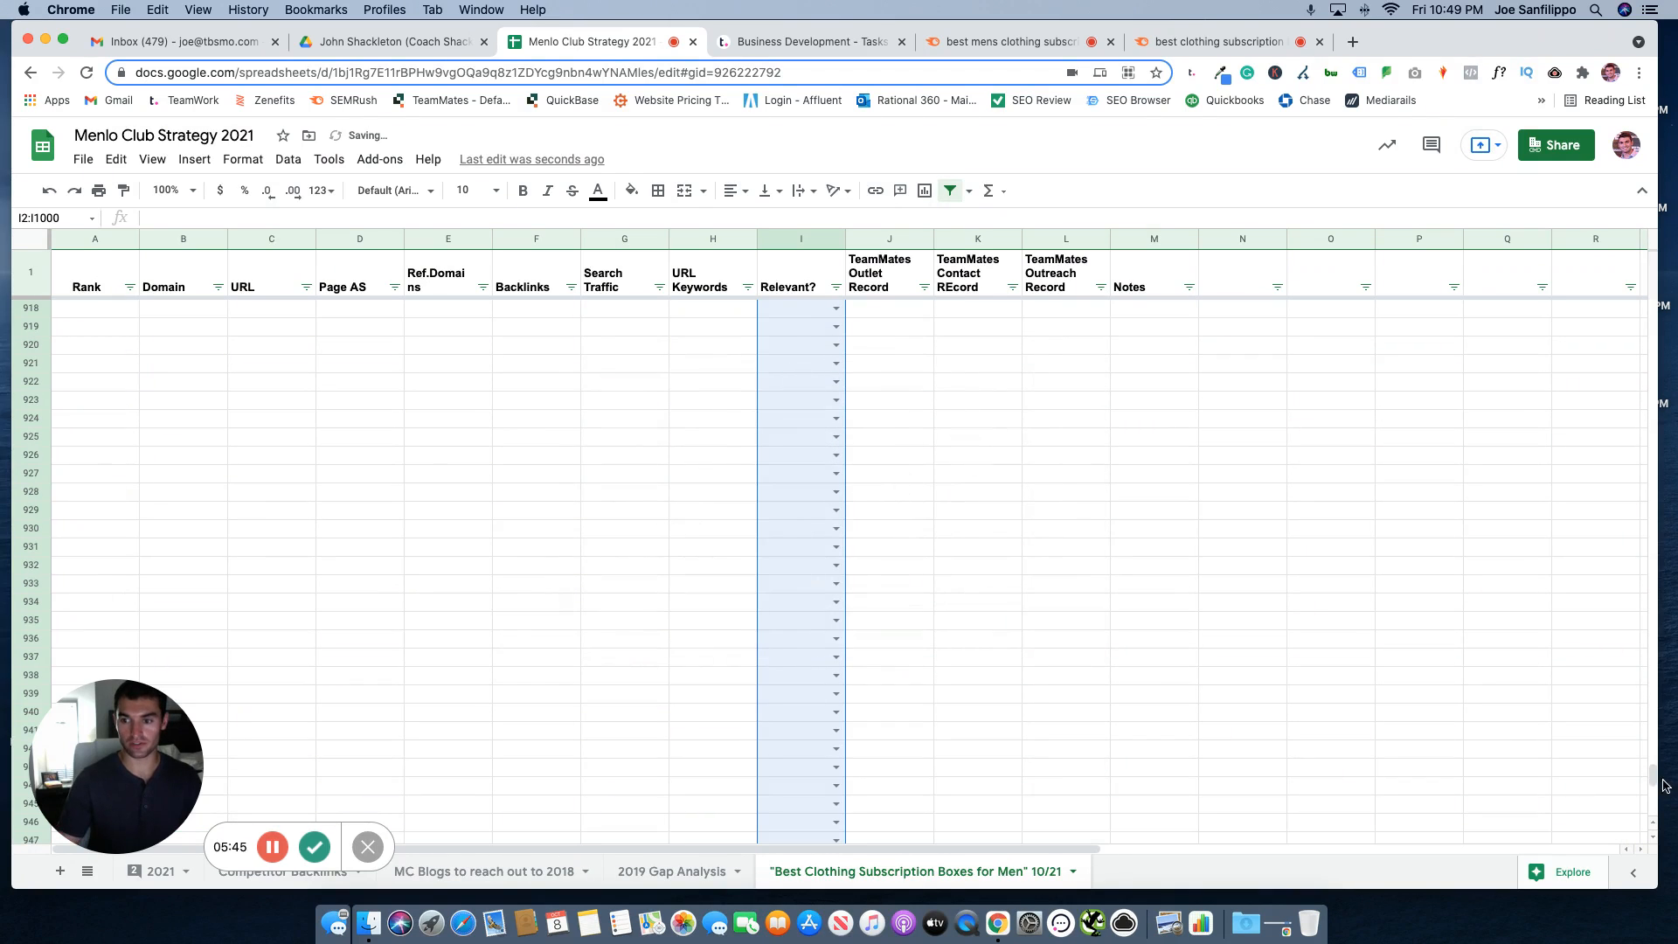
drag(1655, 781, 1653, 312)
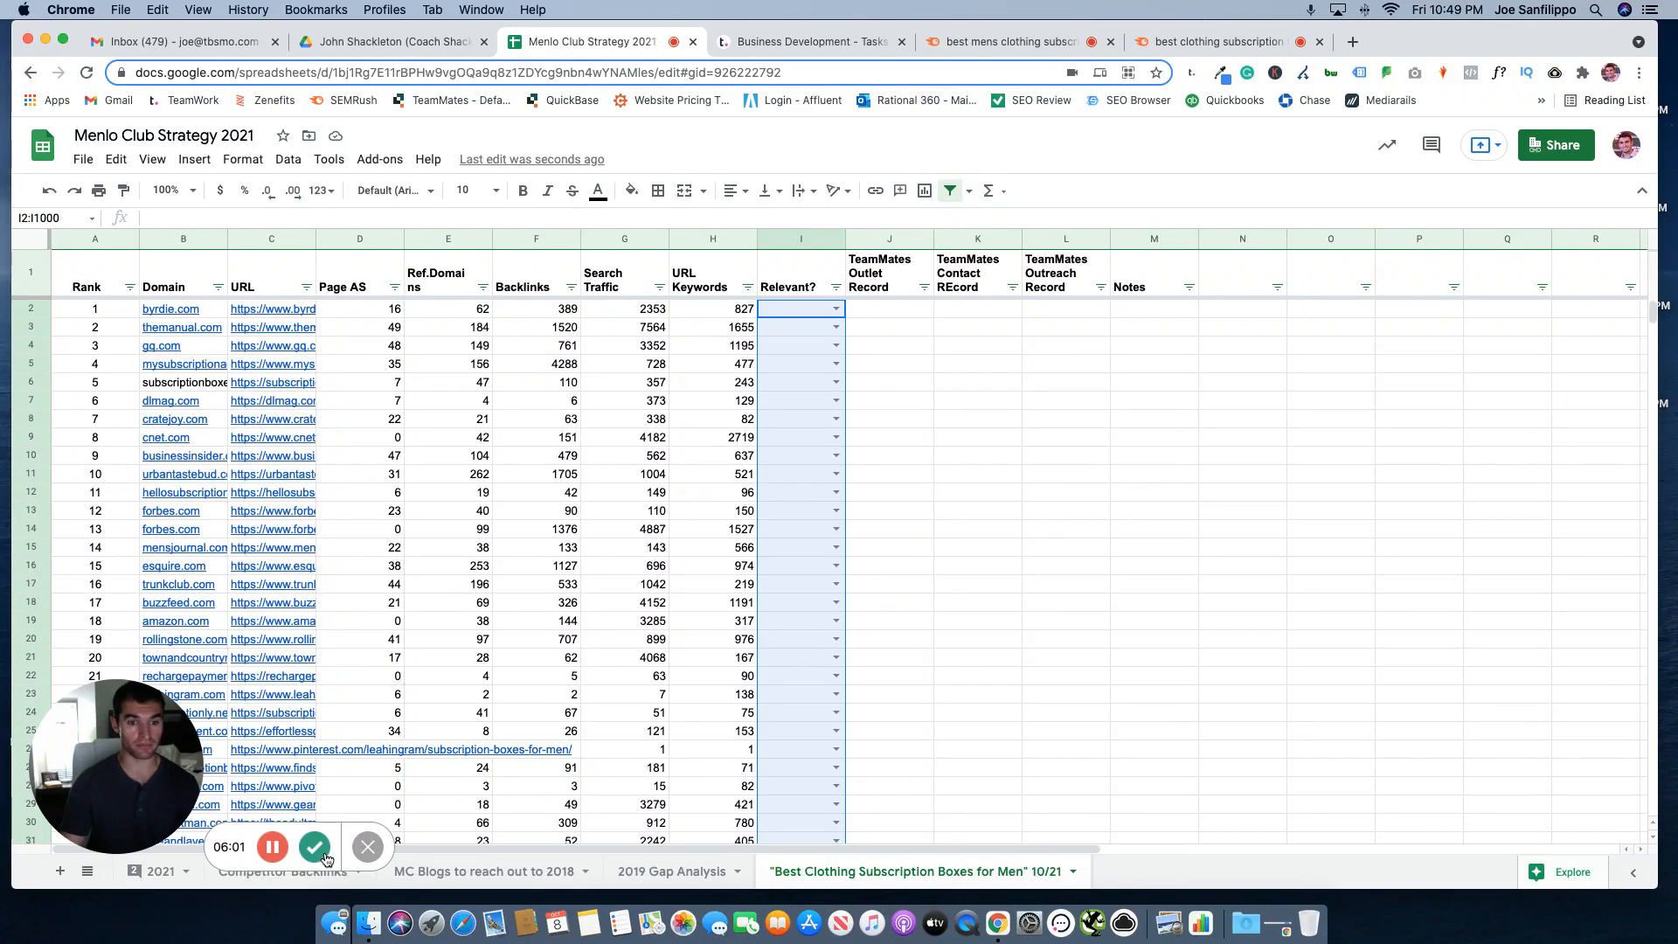
click(924, 513)
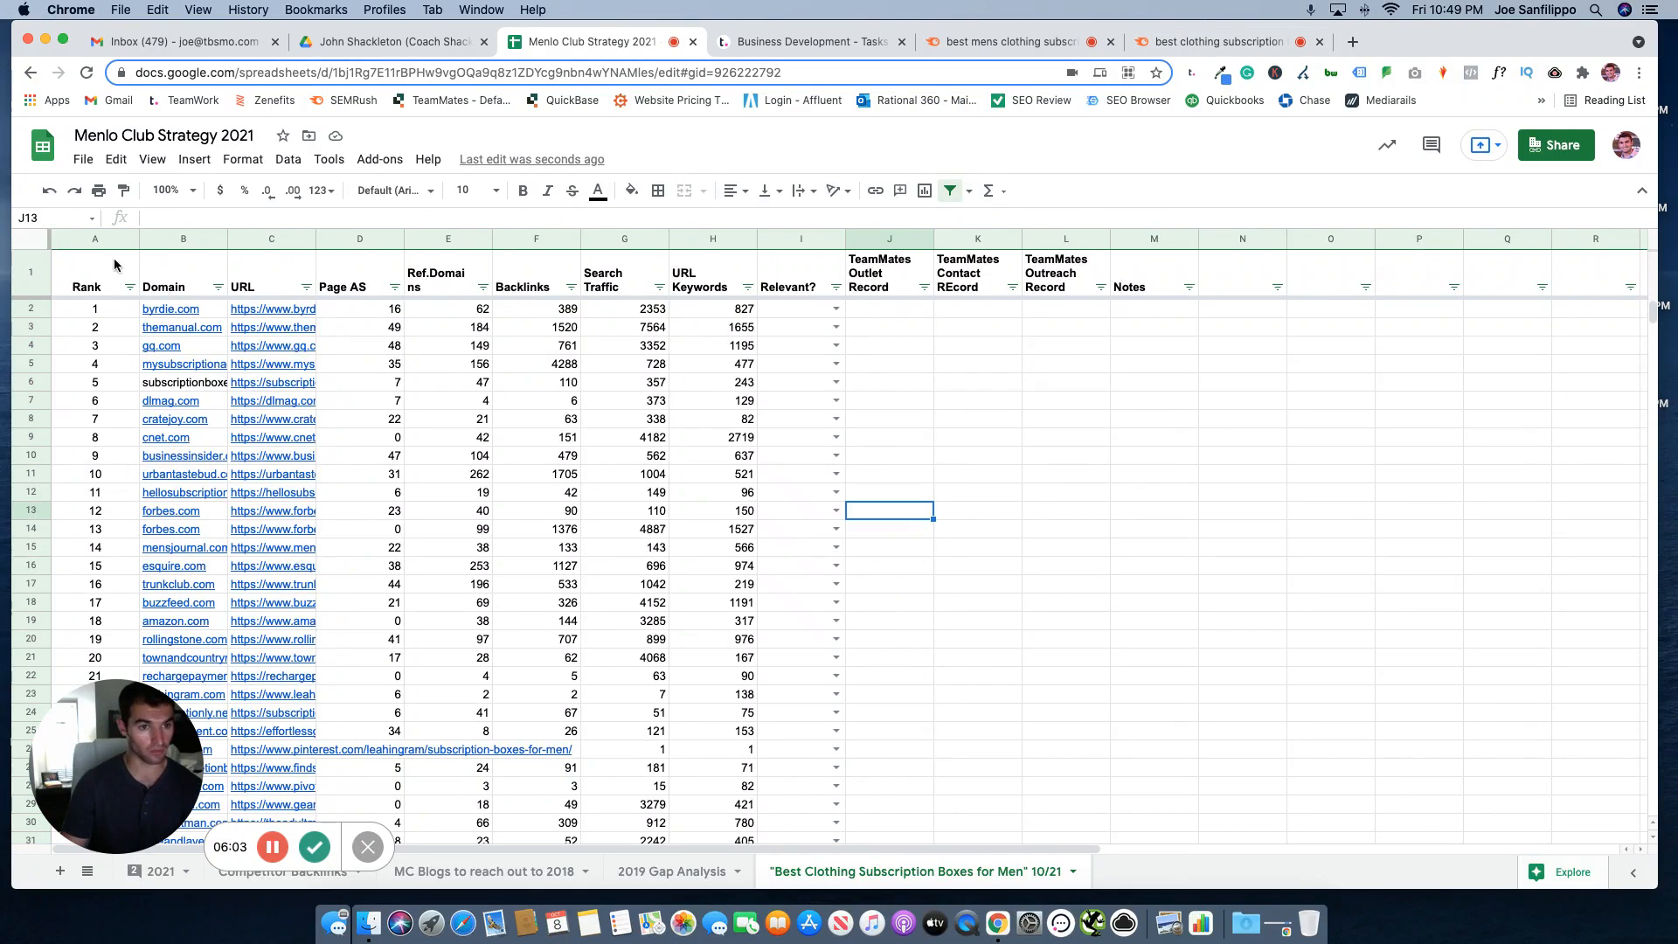
Step: Check the US search volume of "best clothing subscription boxes for men" in the Semrush Keyword Overview and return to the spreadsheet
click(1198, 46)
scroll(525, 437, up, 15)
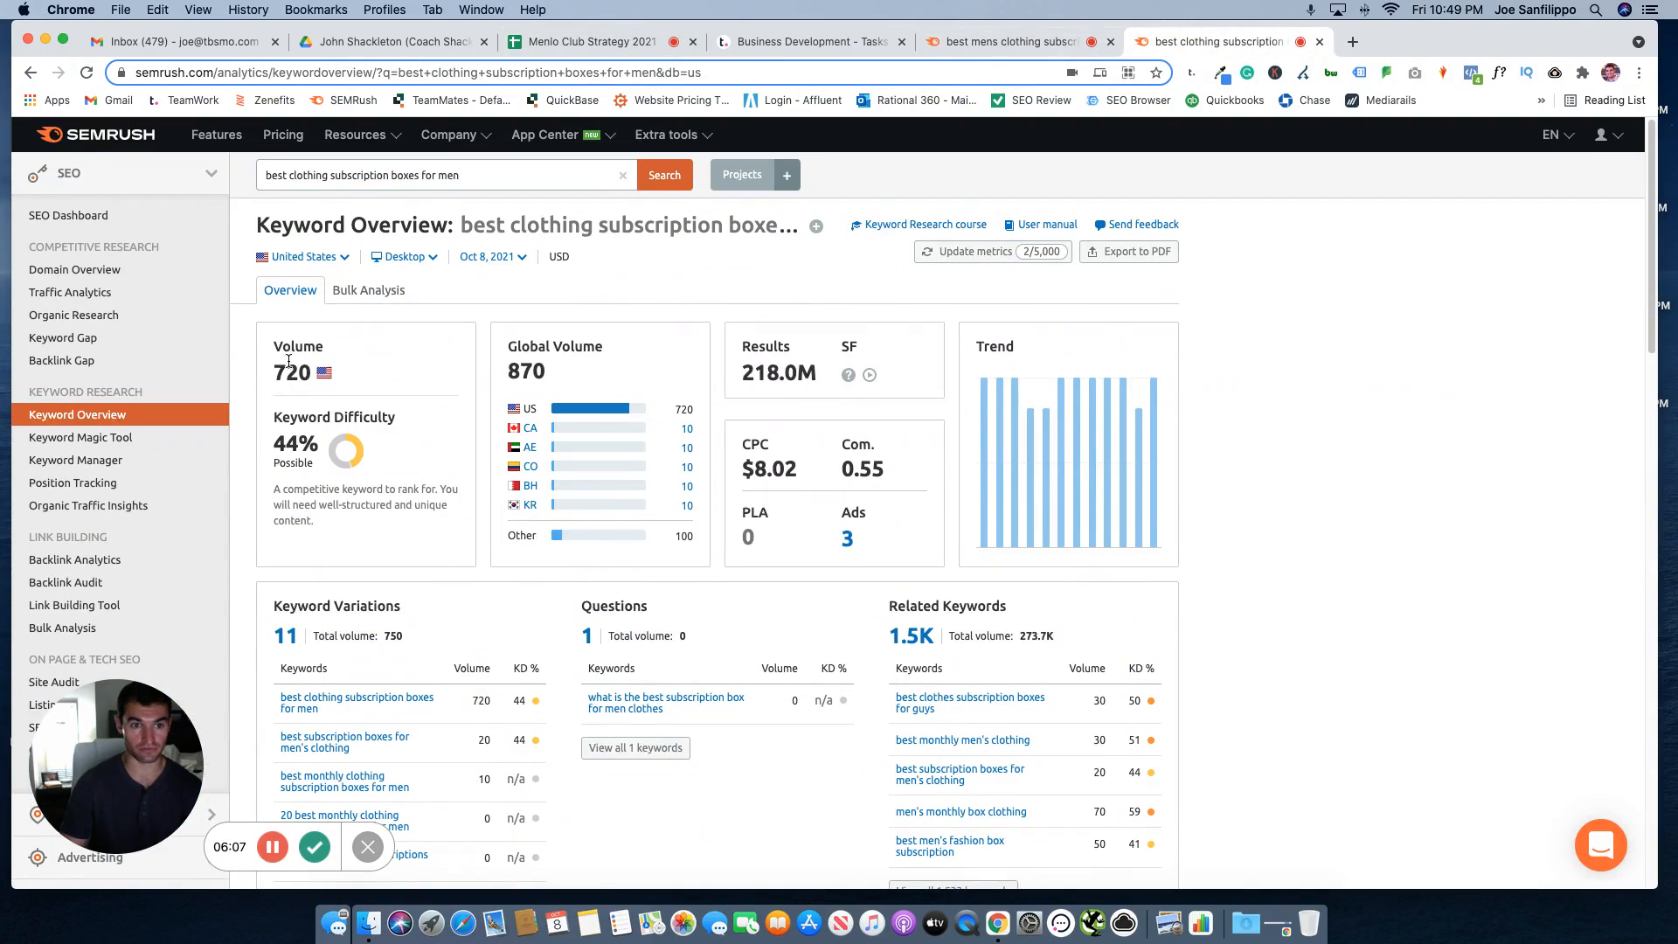
drag(275, 373, 312, 373)
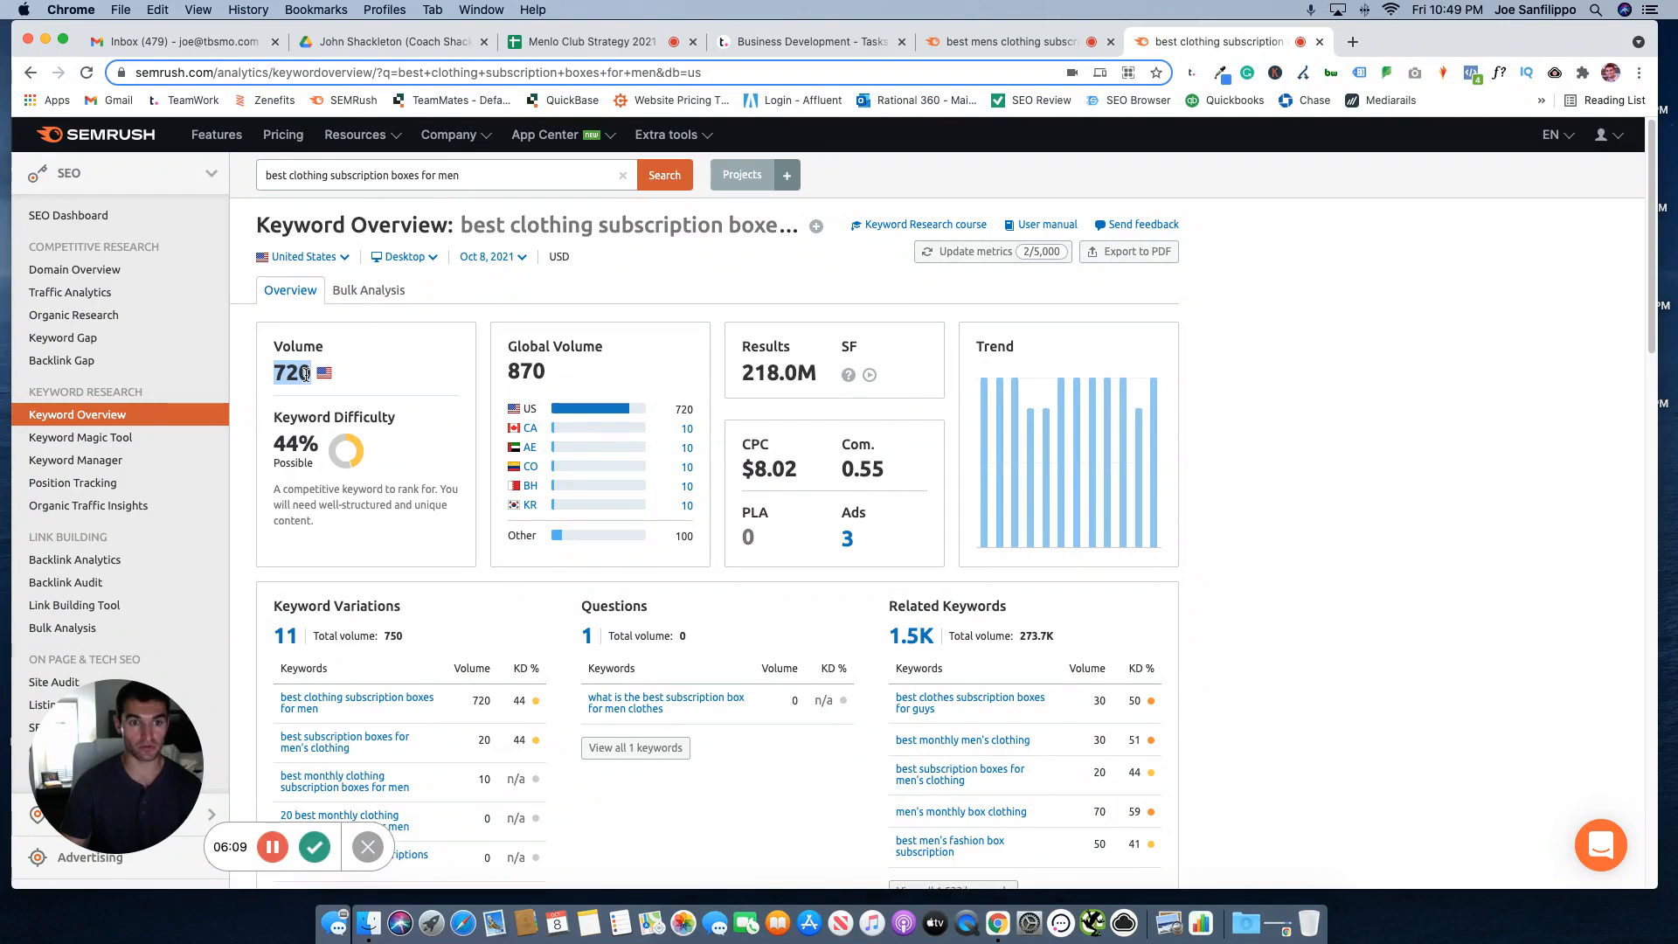
click(592, 41)
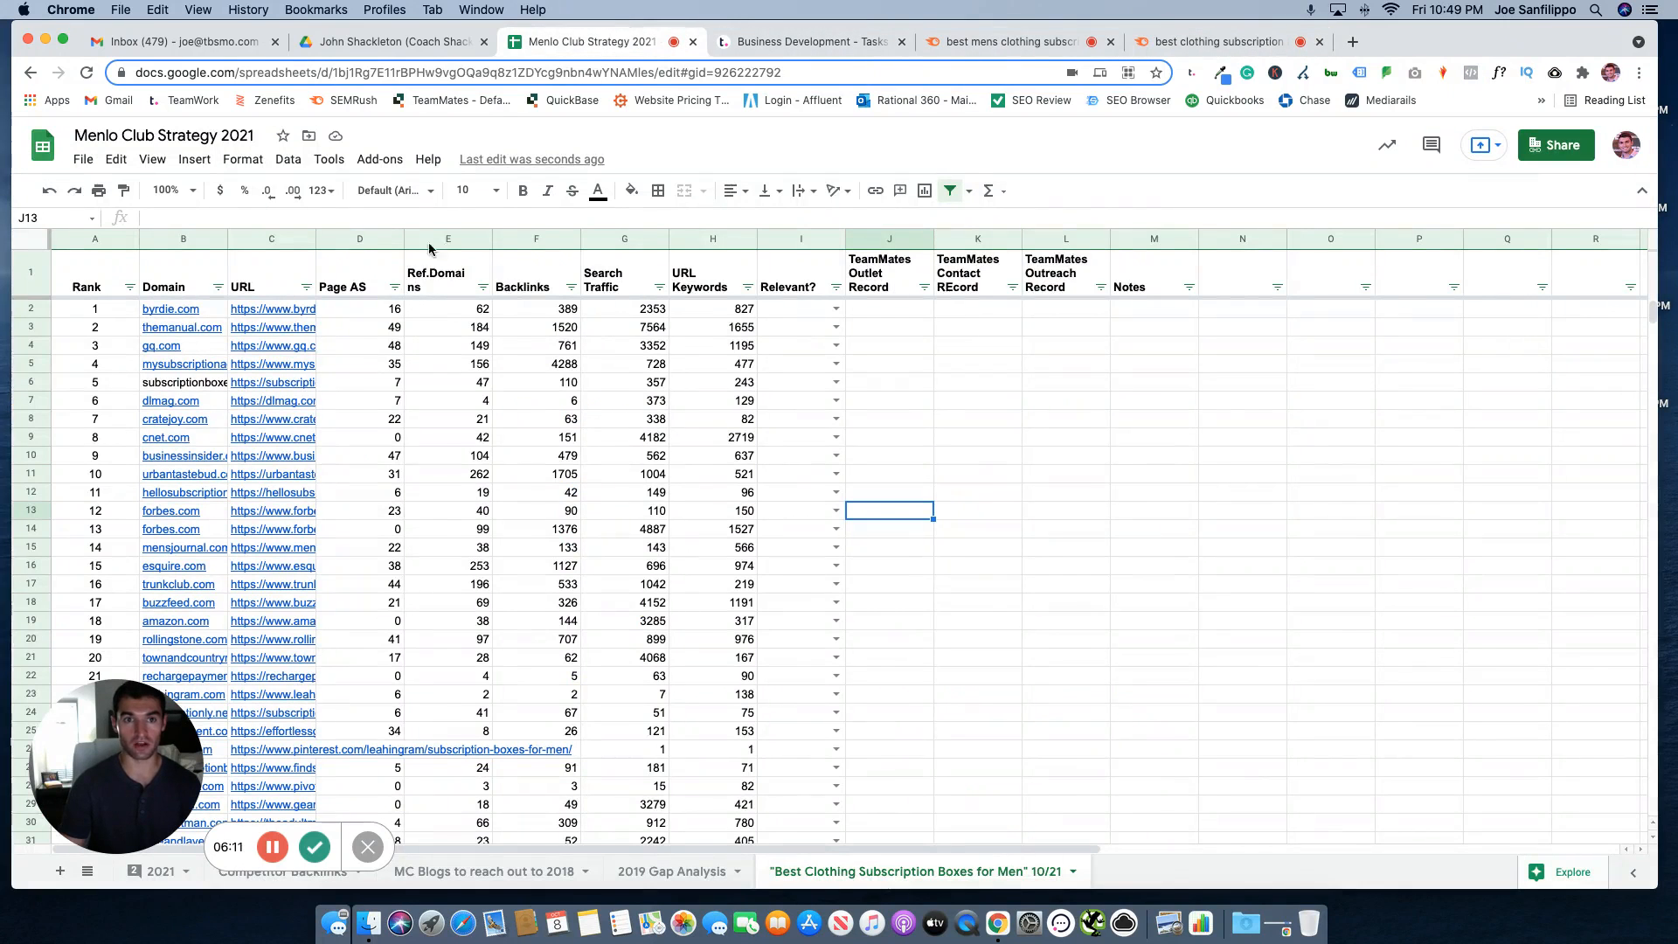
click(103, 278)
right_click(103, 278)
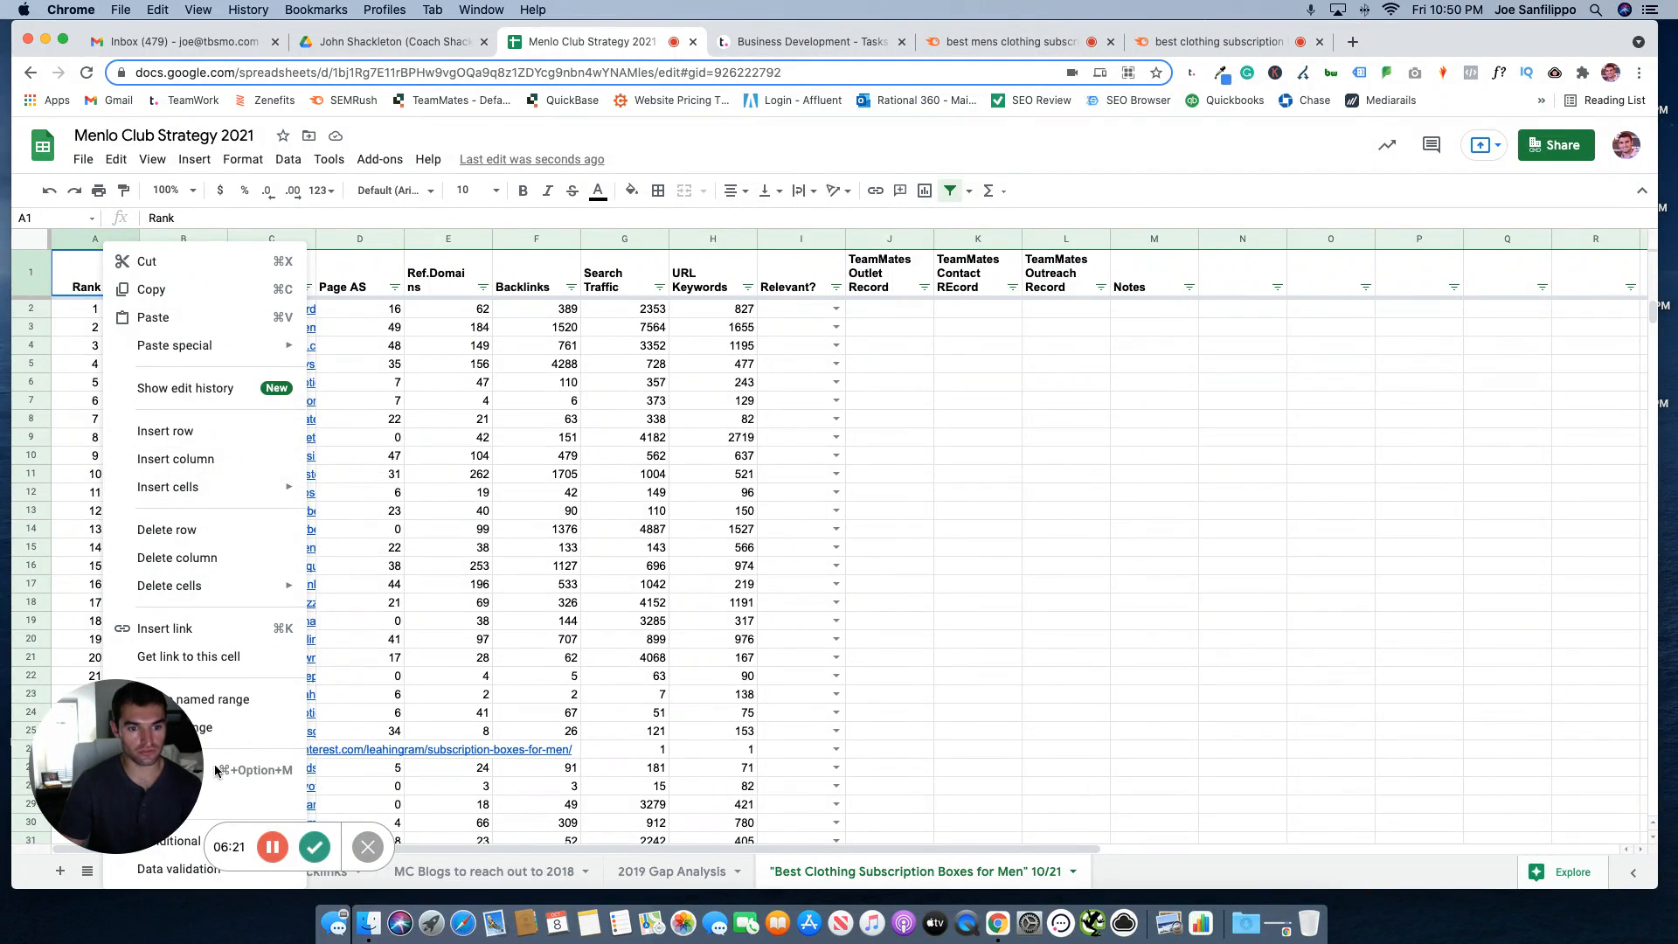
click(769, 529)
right_click(1159, 273)
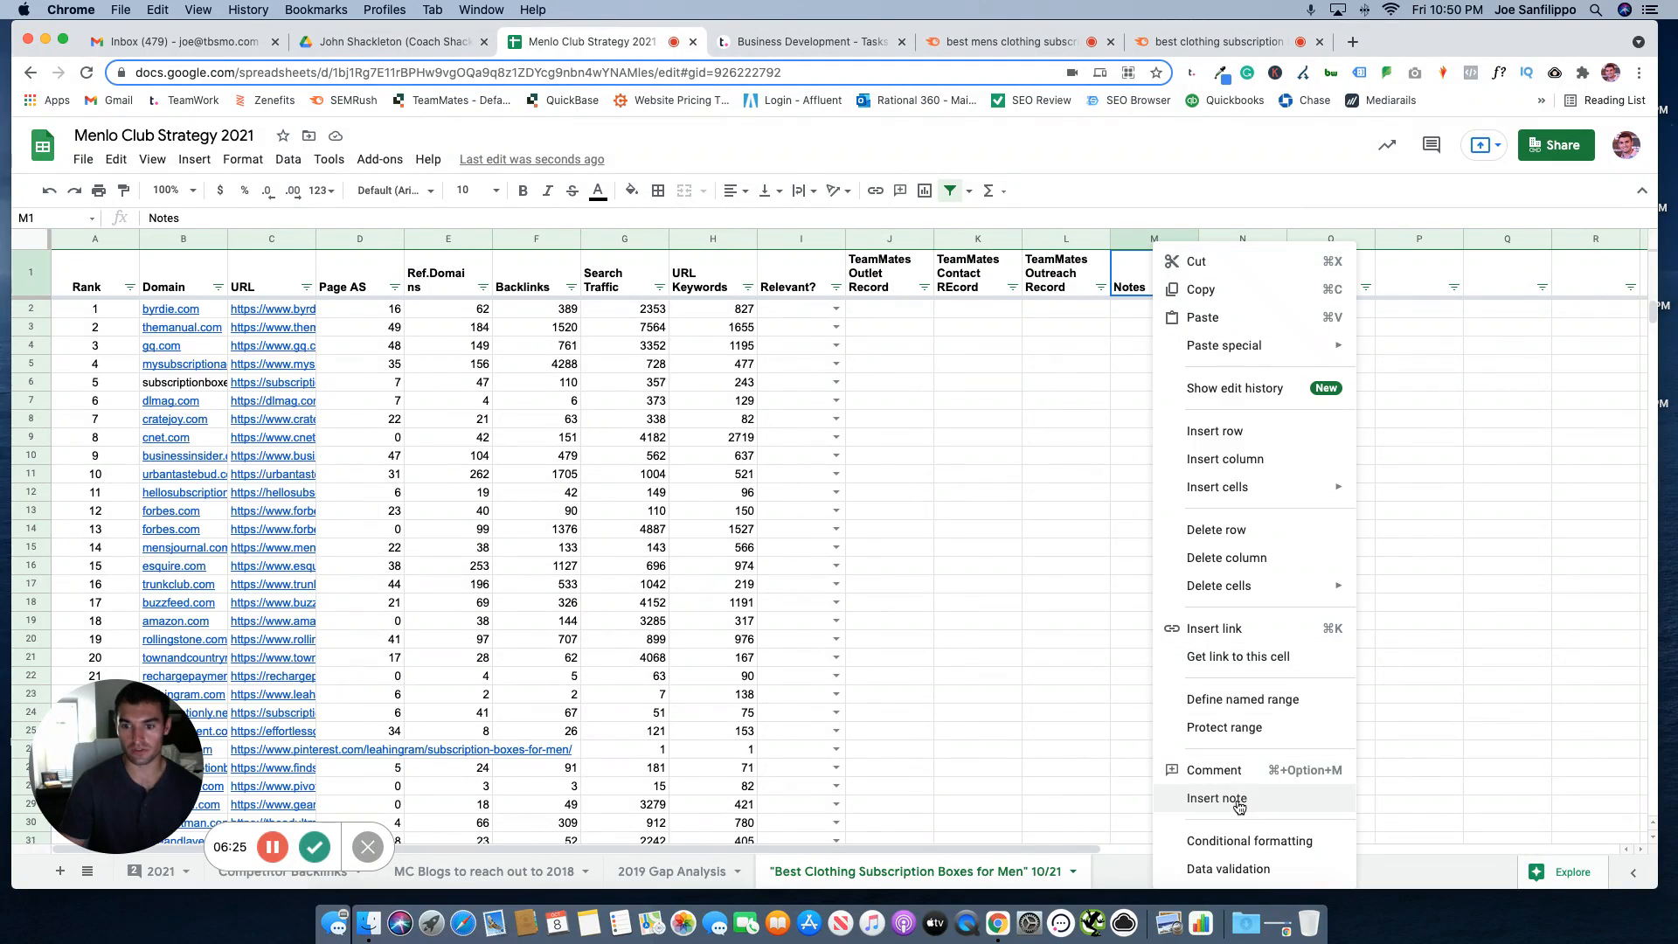
click(91, 271)
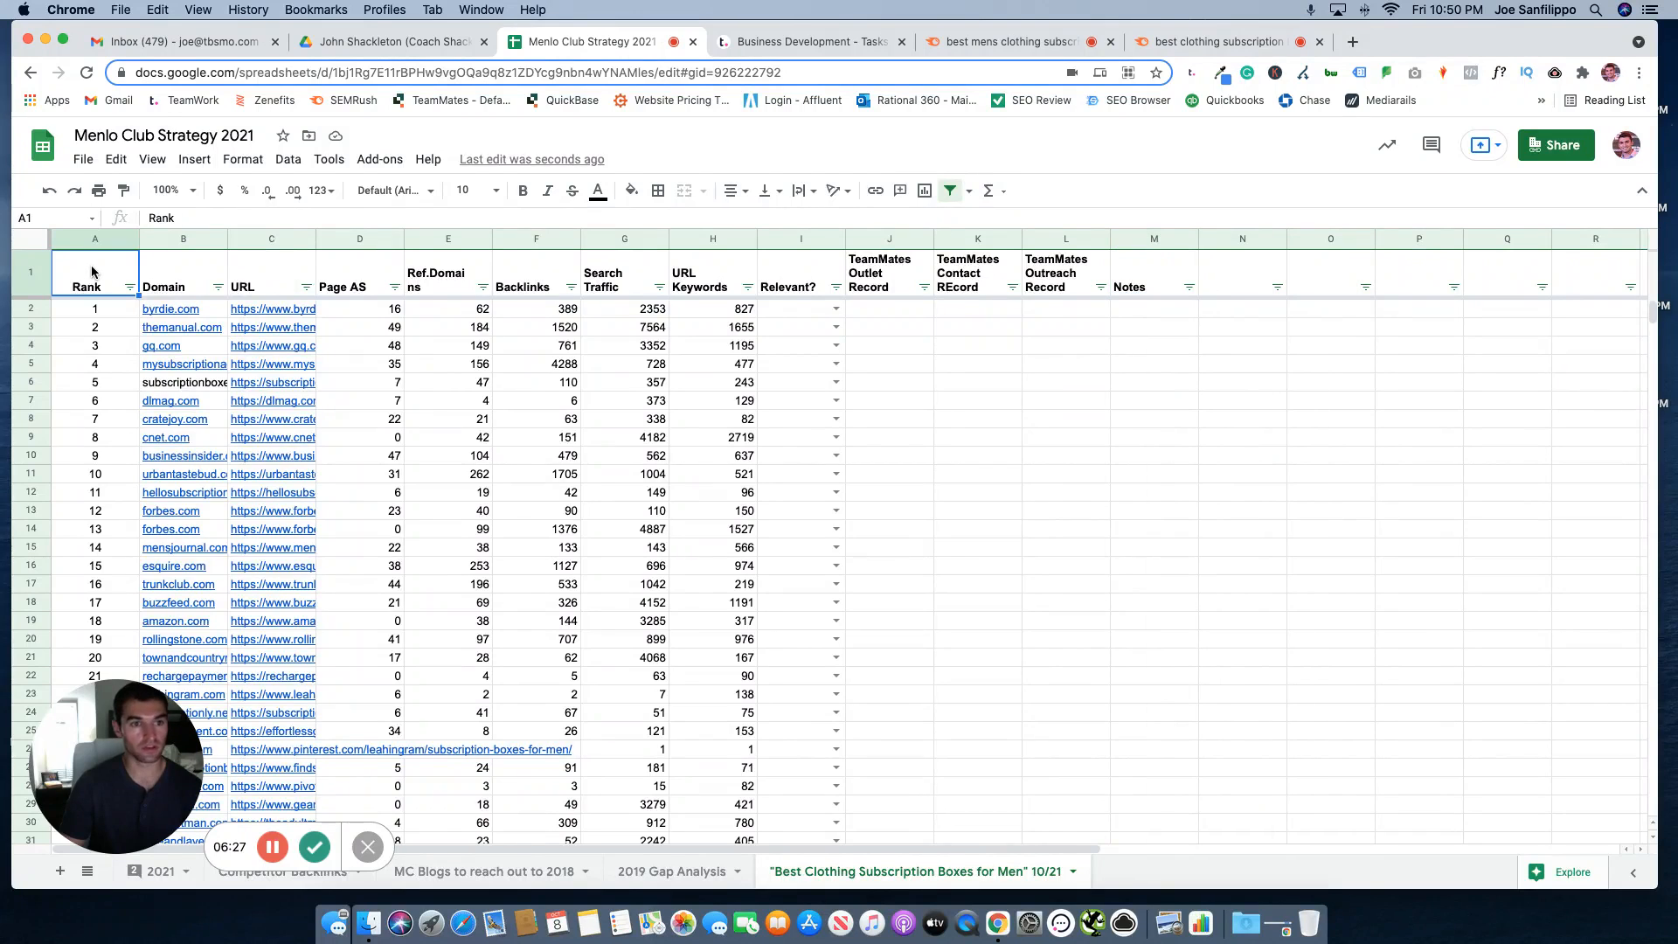
right_click(92, 271)
key(Escape)
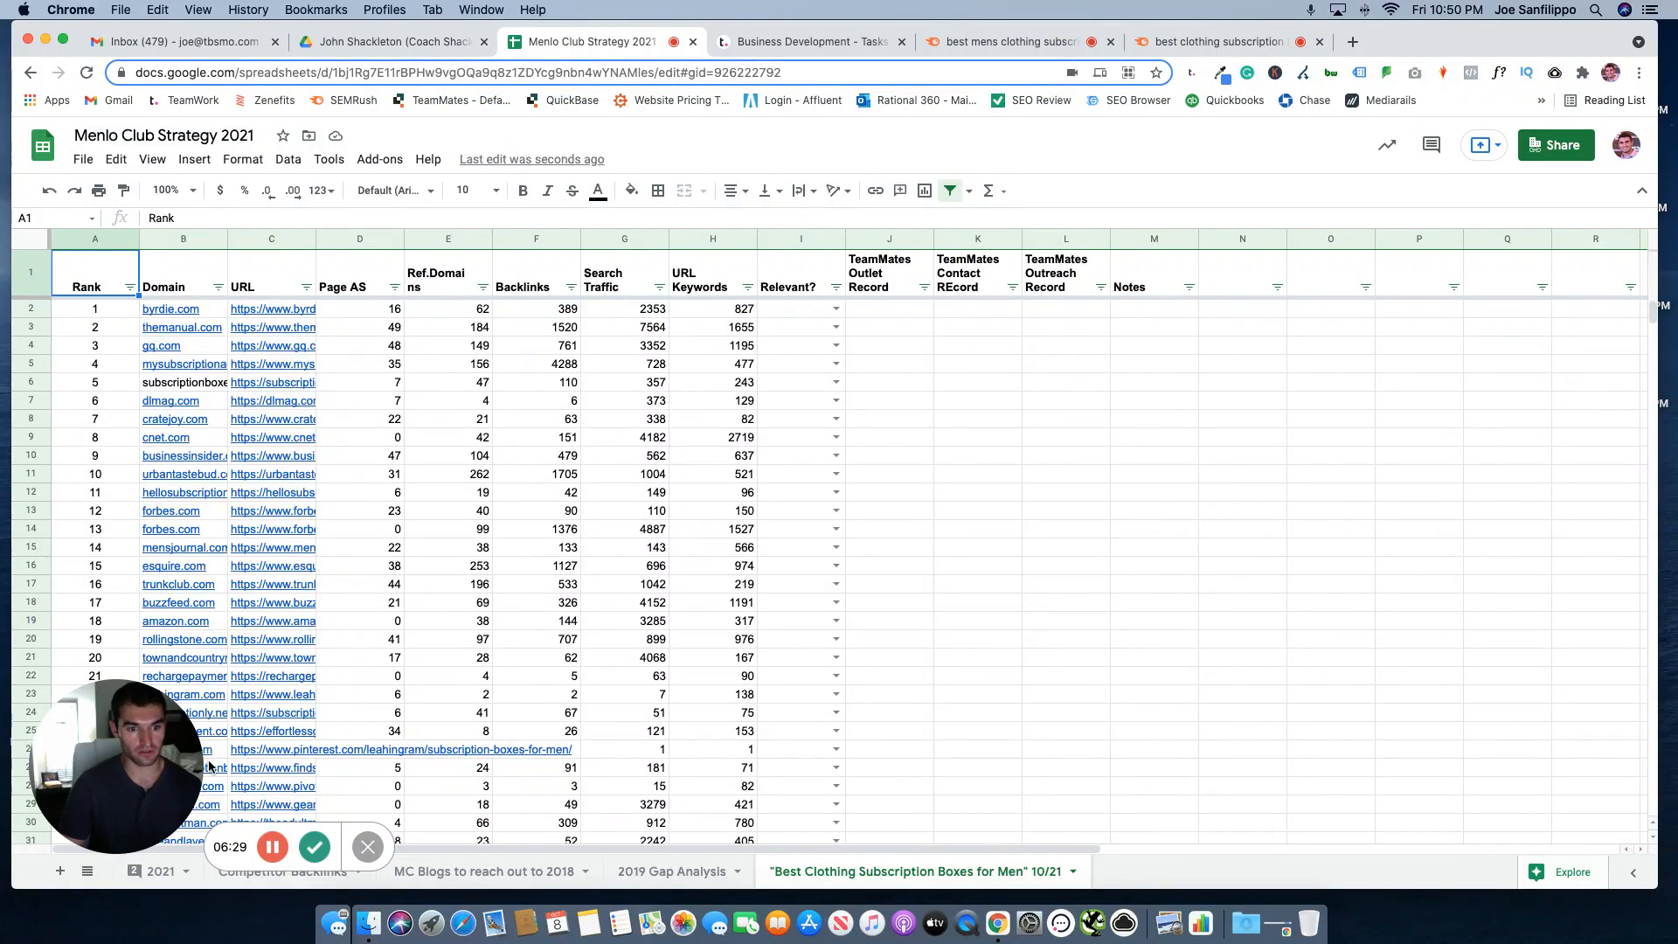
Step: Insert the note "720 search volume of the keyword" on the Notes header in cell M1
click(1155, 275)
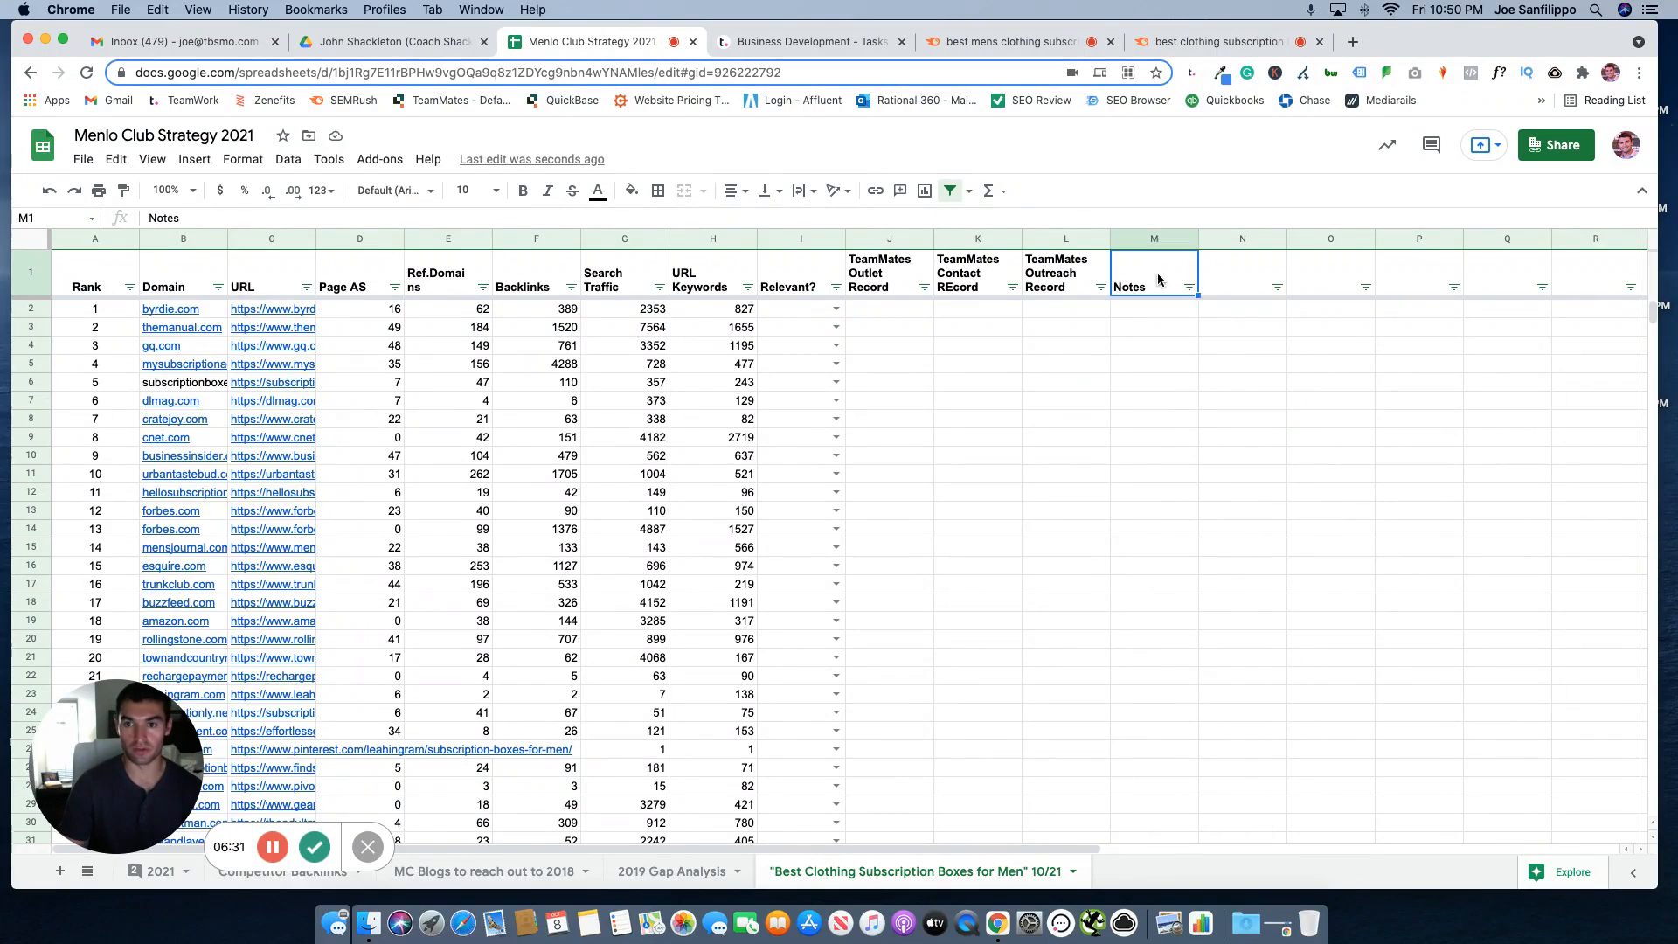
right_click(1155, 274)
click(1256, 808)
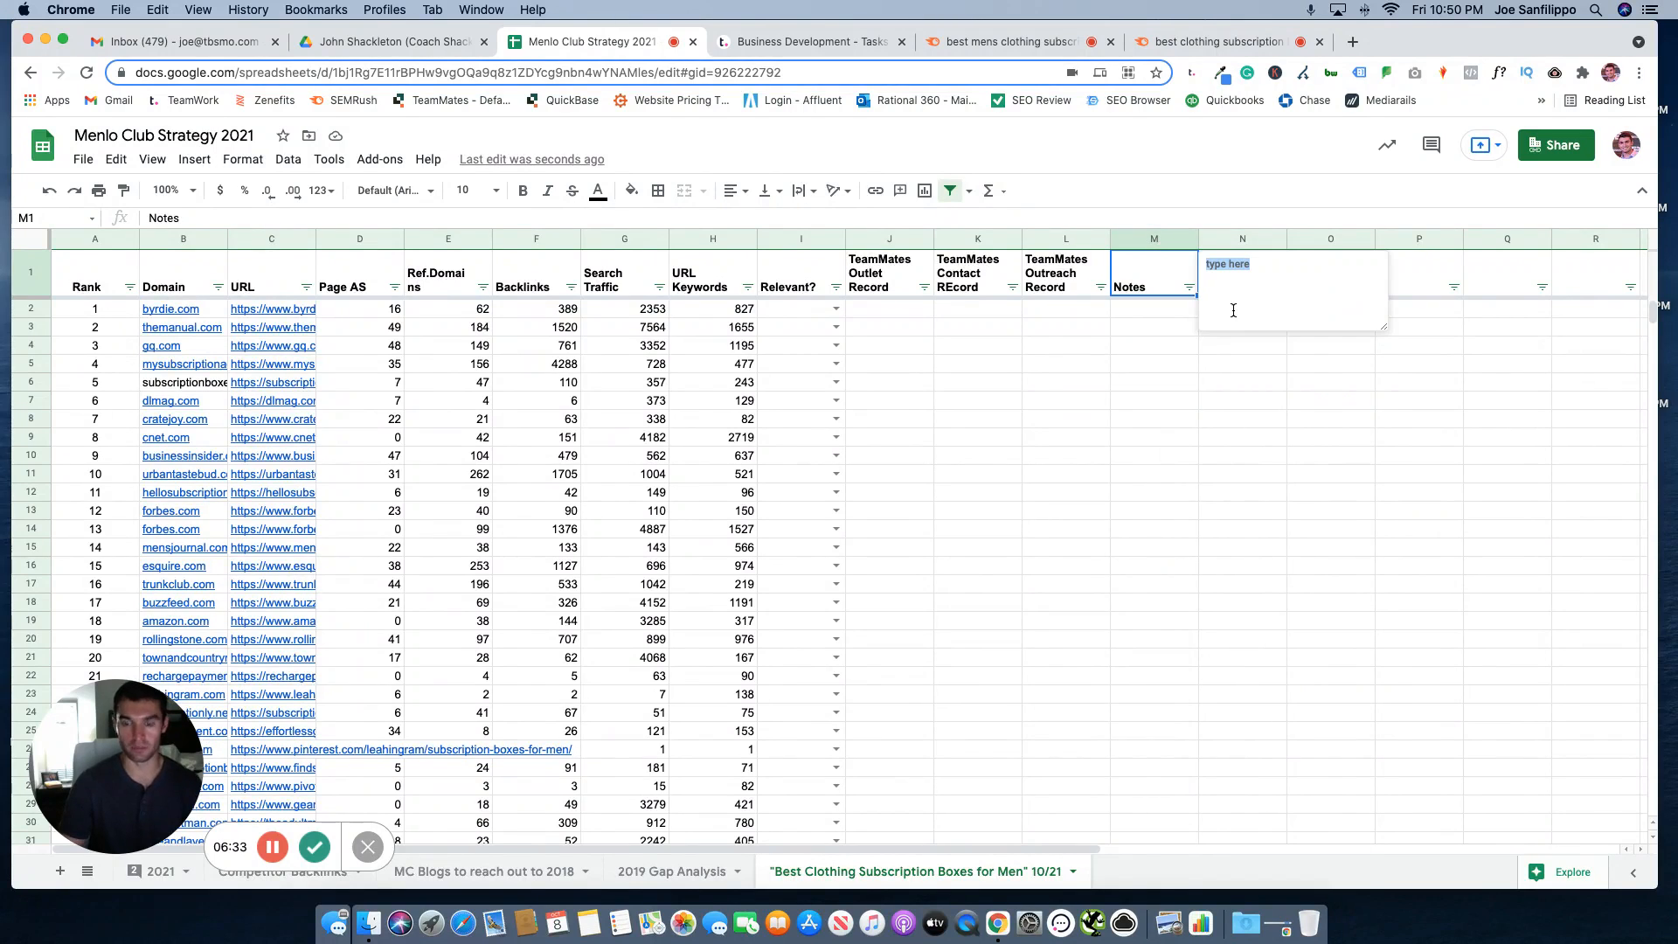
text(720 search volum)
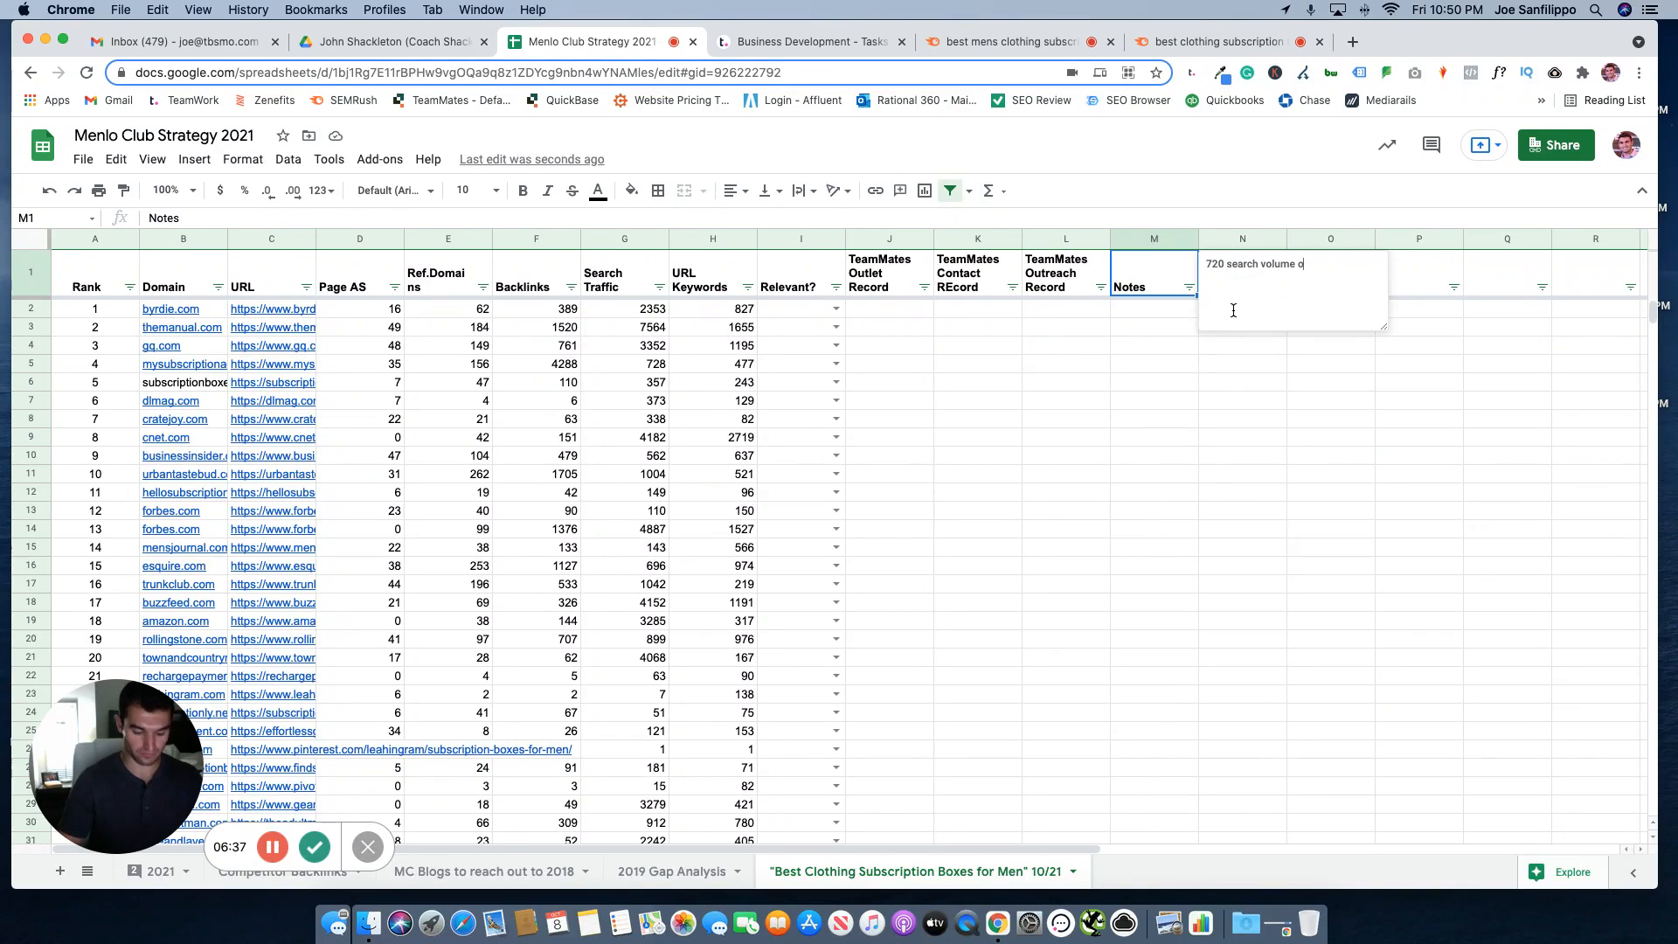
click(948, 479)
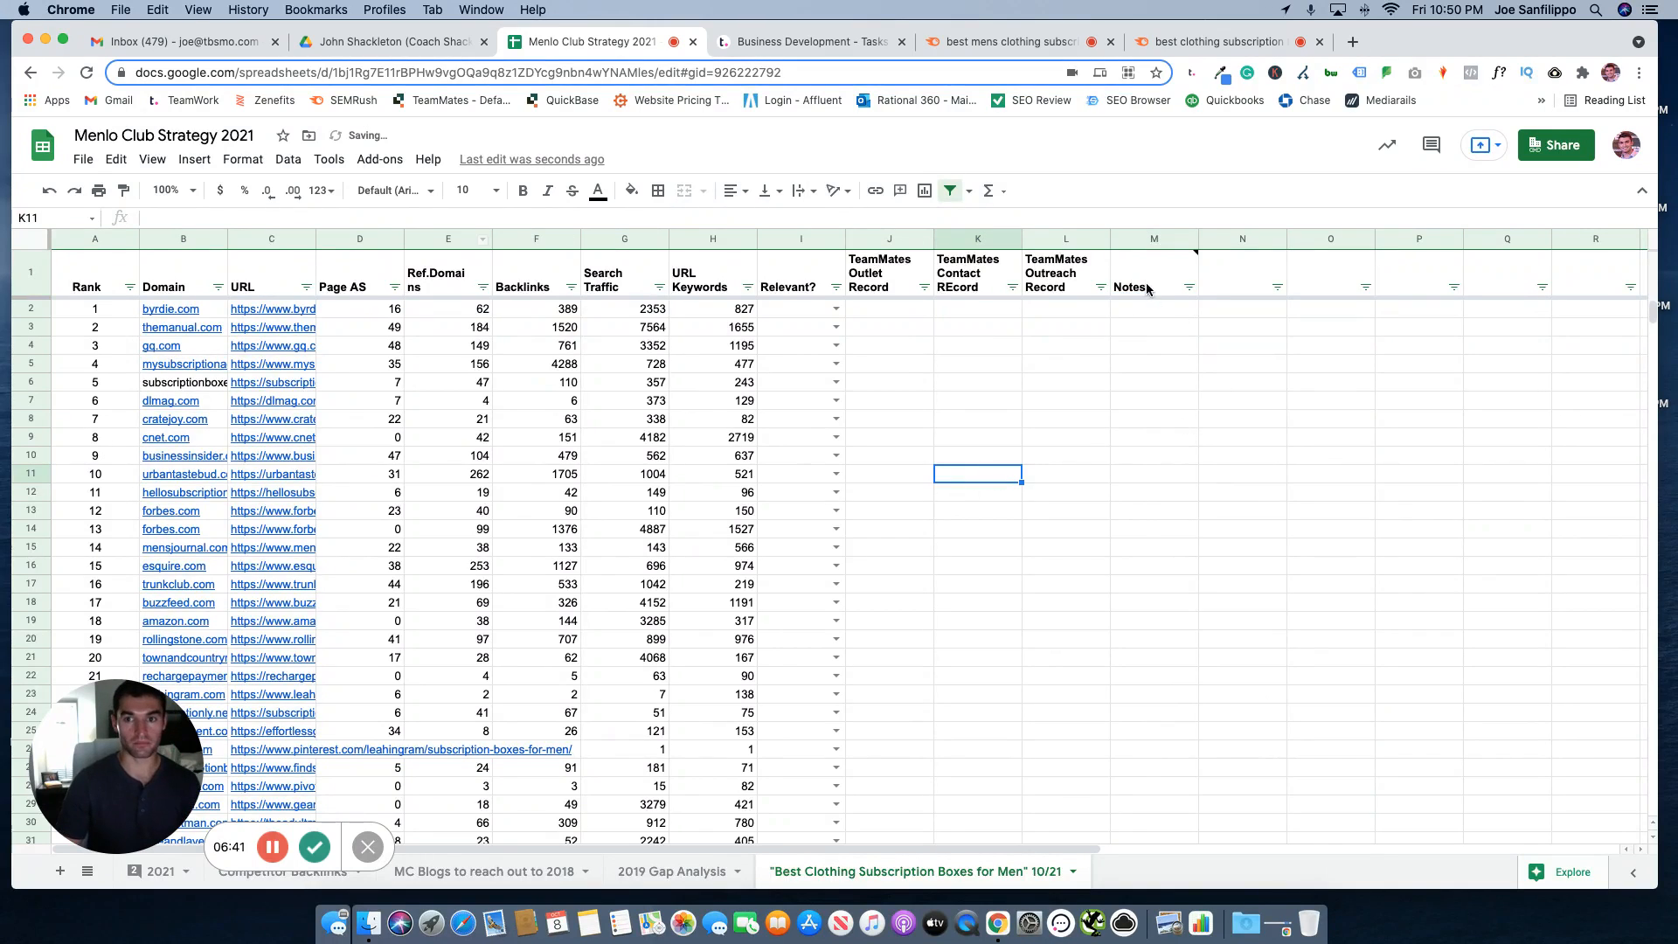
Step: Review the note attached to the Notes header cell
click(891, 405)
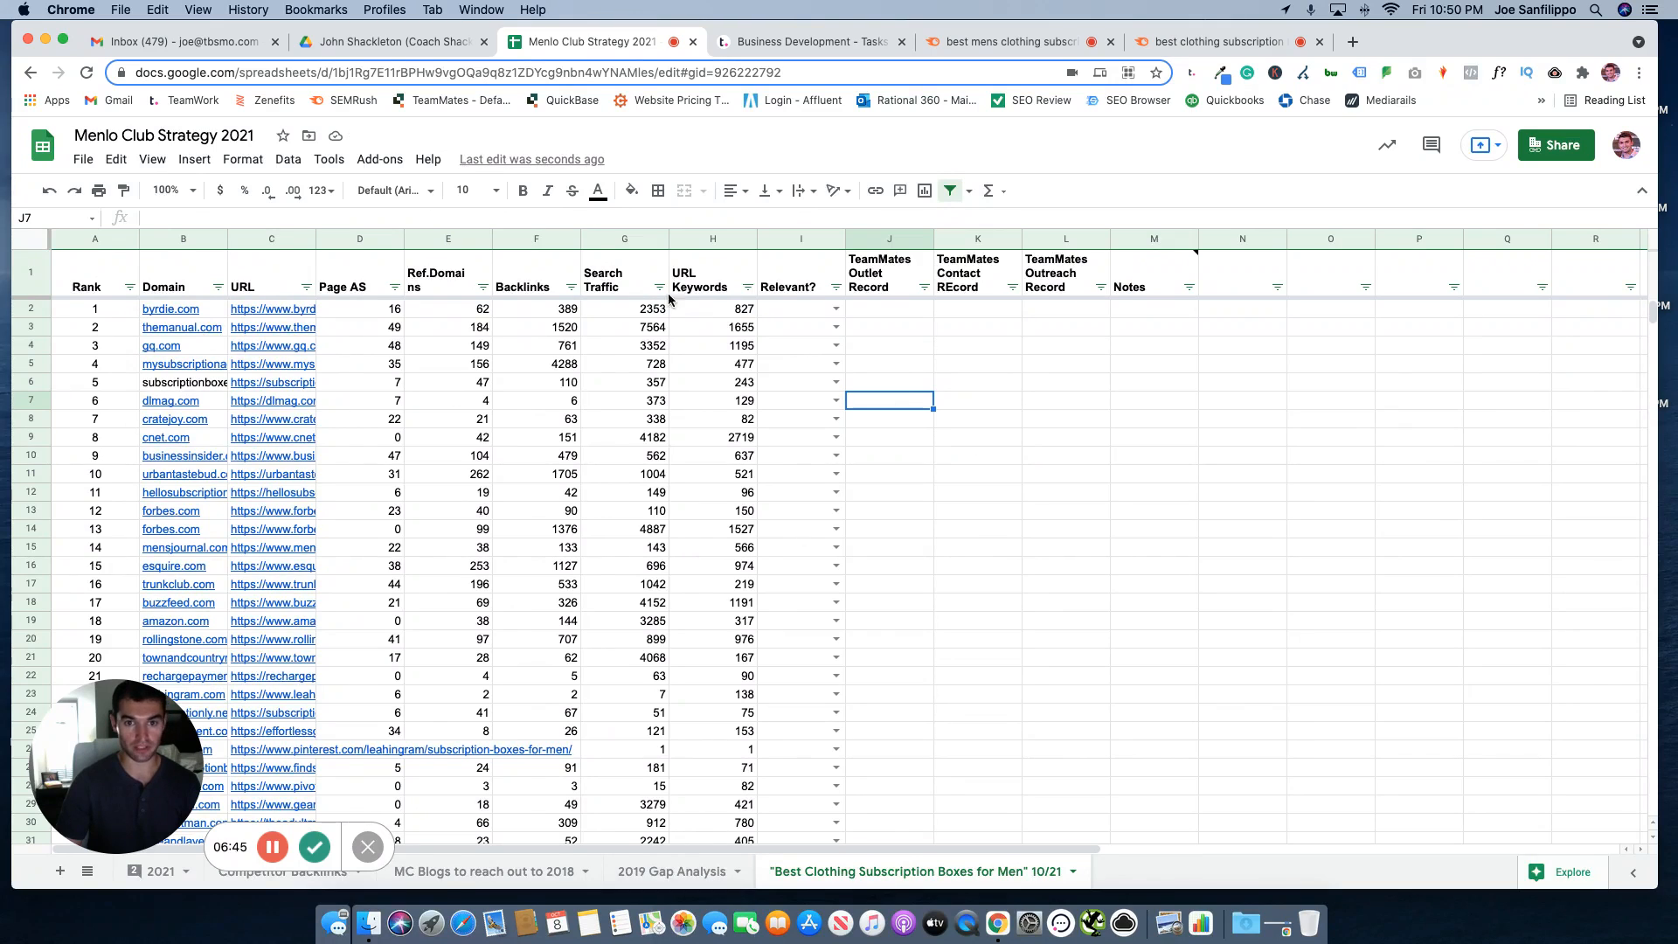
drag(819, 311, 1047, 350)
click(1047, 350)
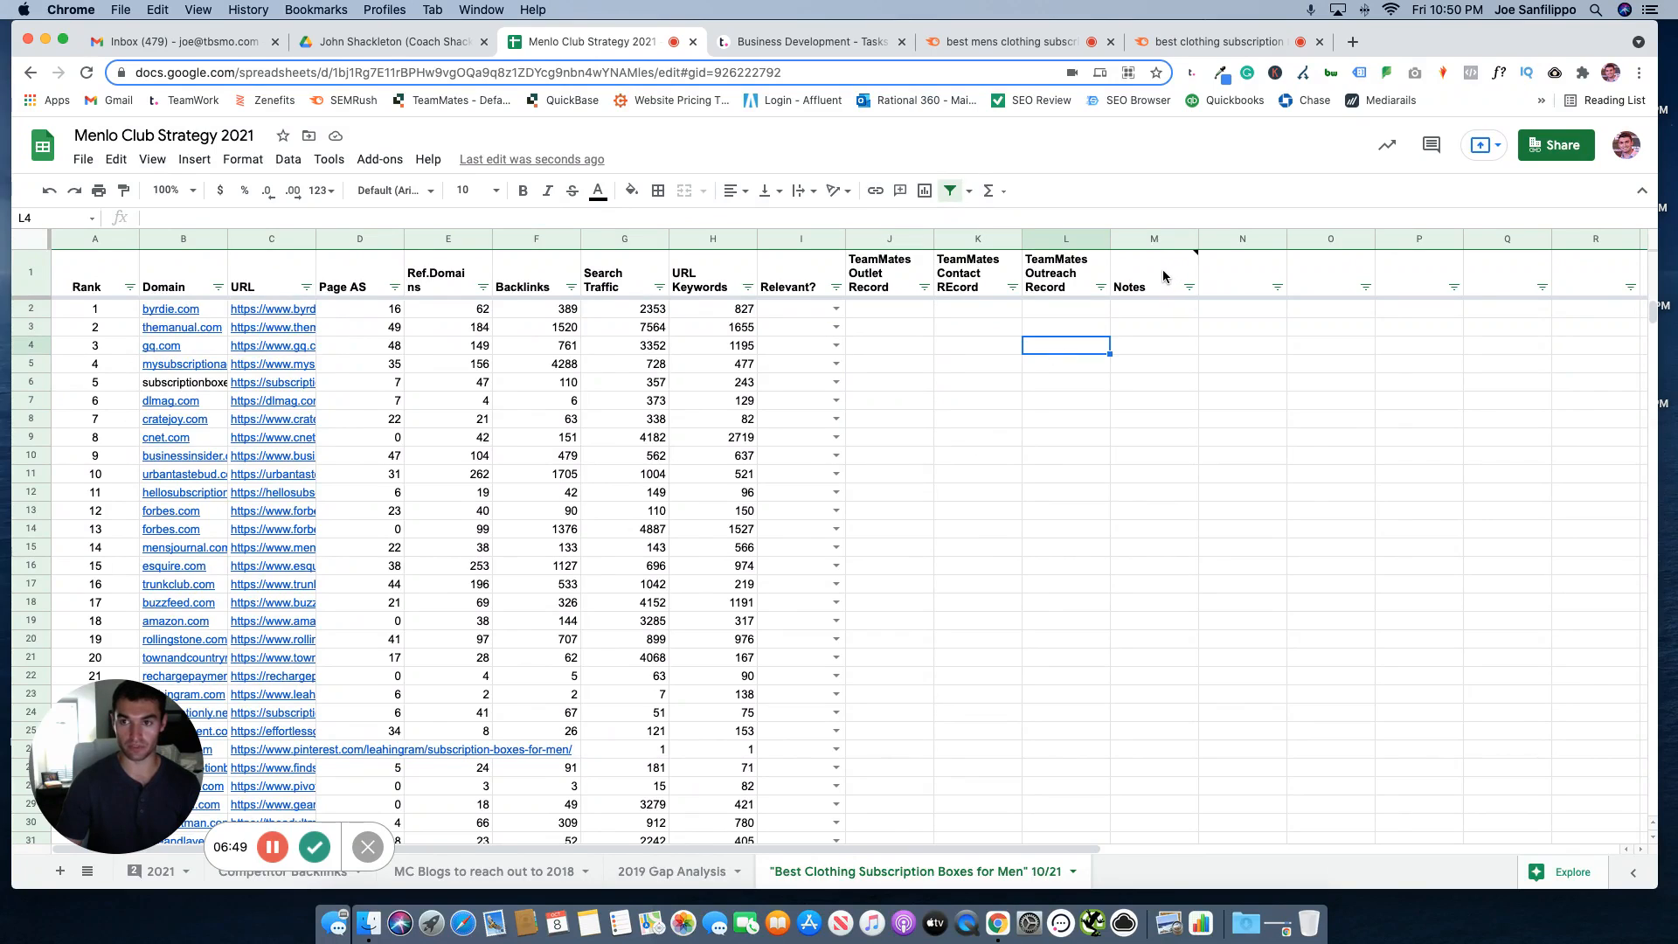
mouse_move(1157, 269)
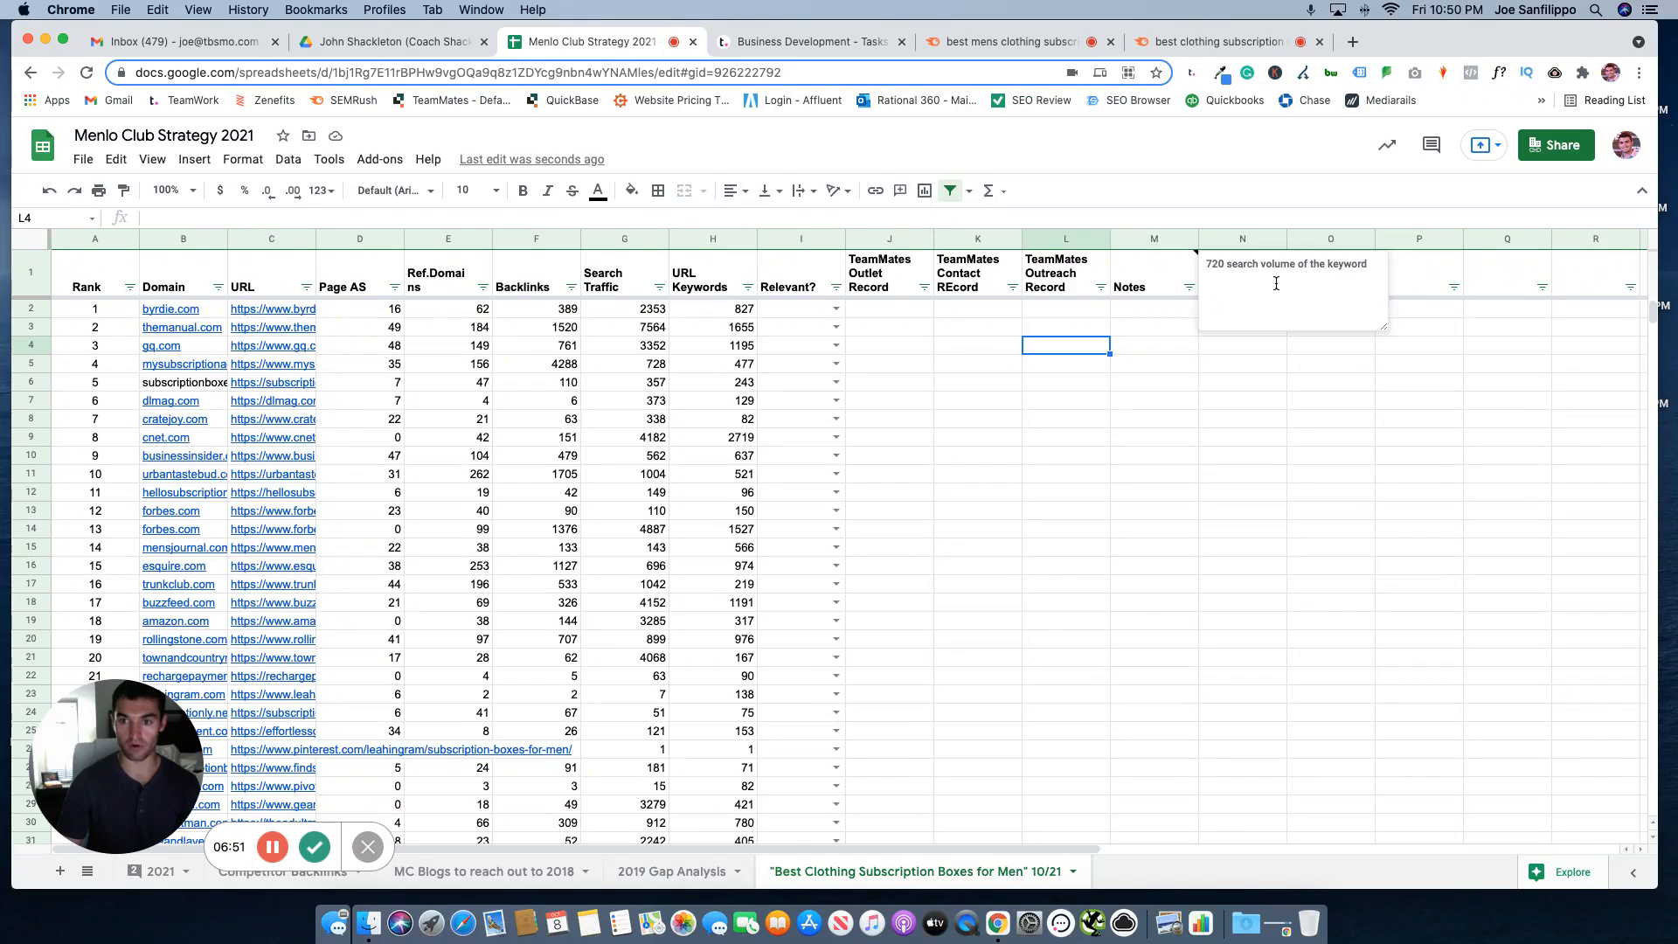
click(1091, 439)
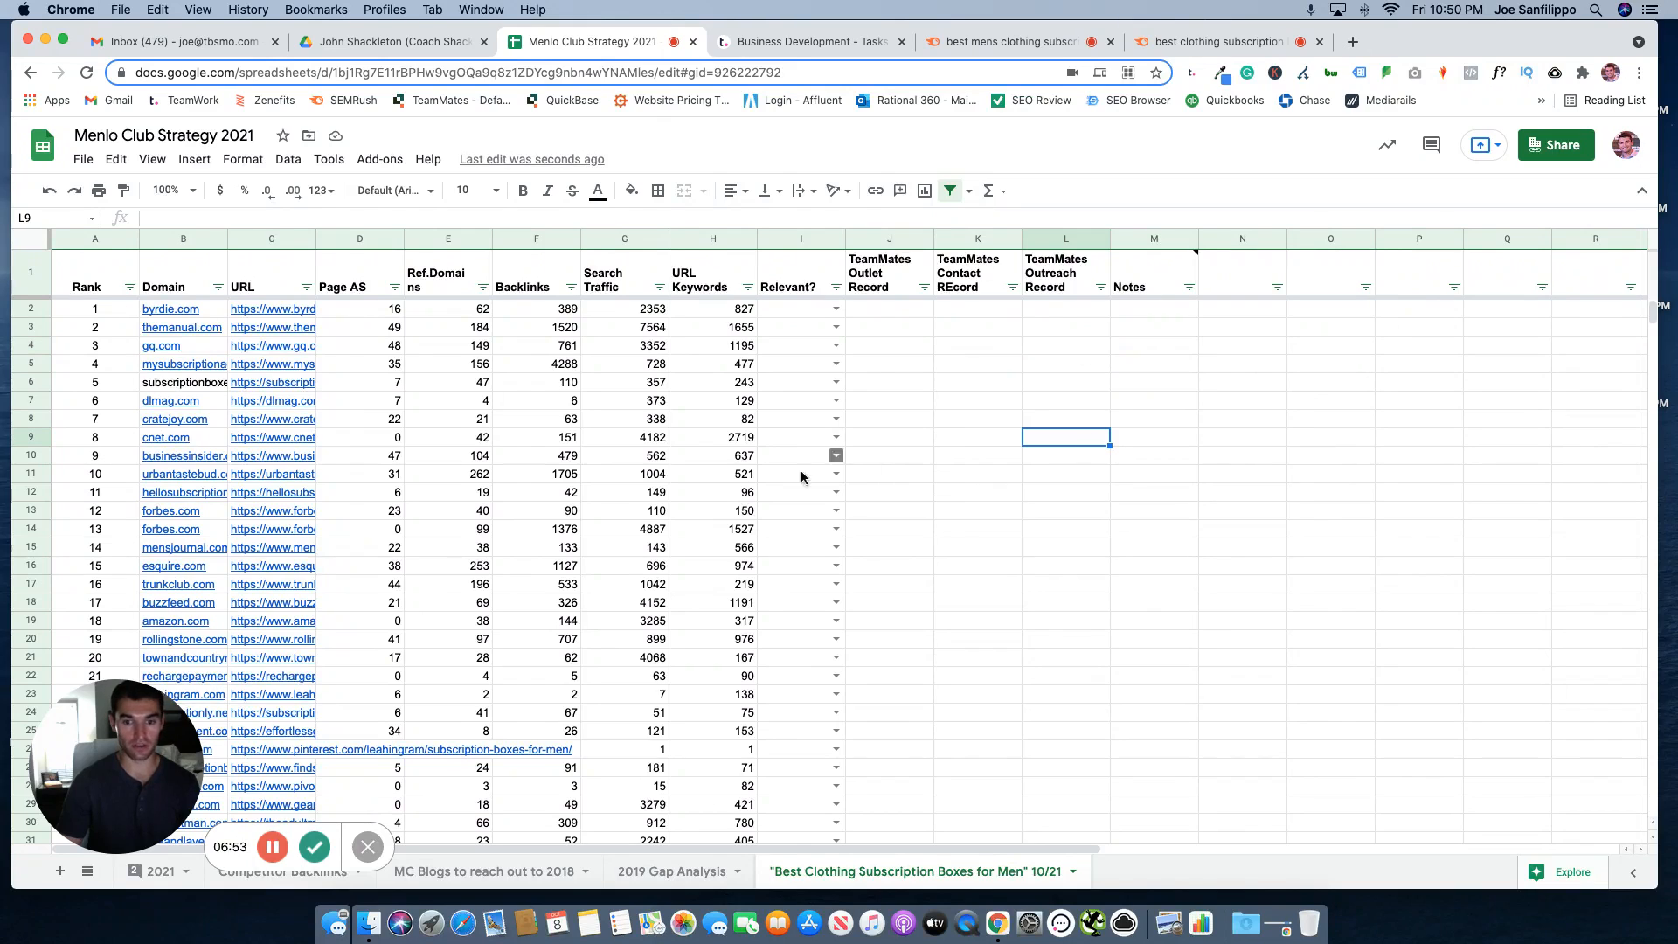